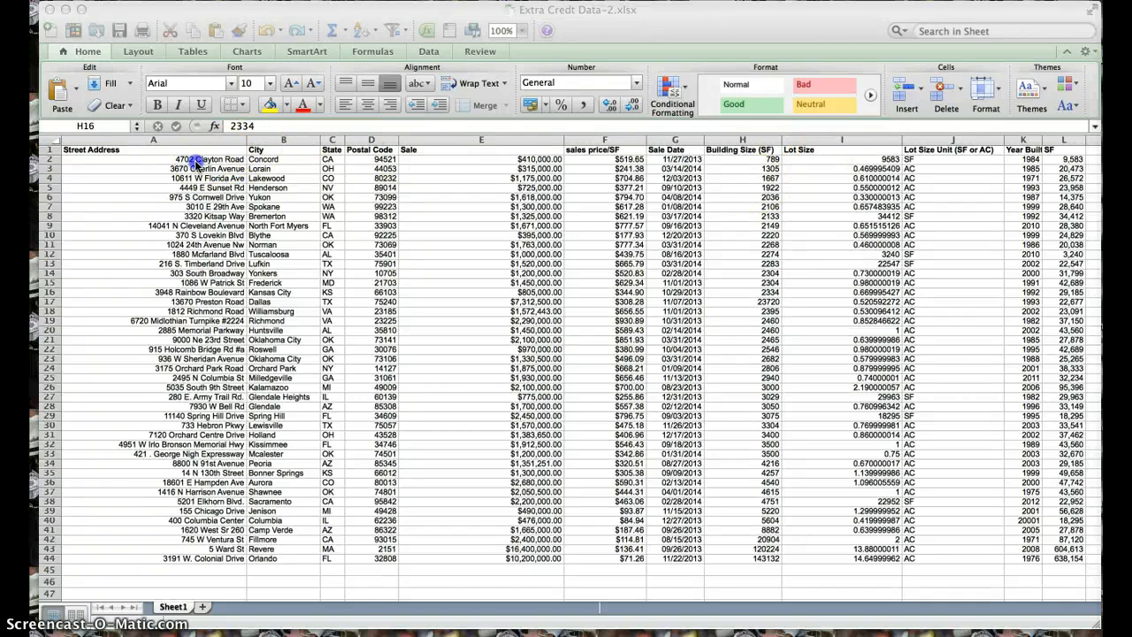
pyautogui.click(265, 159)
pyautogui.click(330, 159)
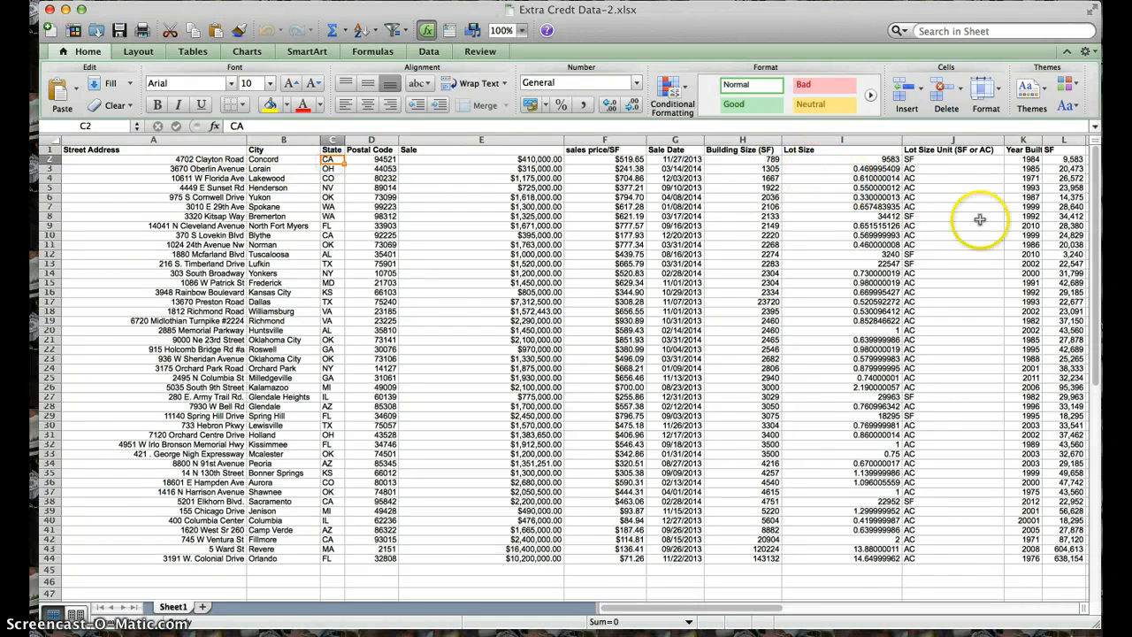
pyautogui.hscroll(3, 982, 220)
pyautogui.hscroll(-3, 828, 219)
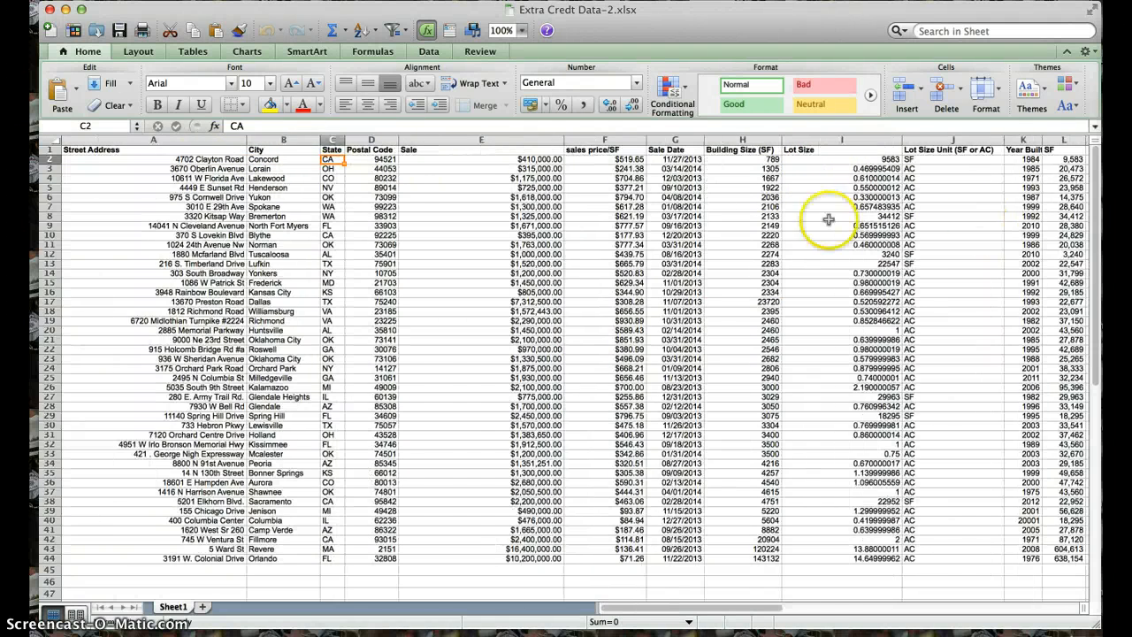
# - Fit the Street Address, City, Postal Code, Sale, sales price/SF and Sale Date column widths to their contents
pyautogui.doubleClick(245, 140)
pyautogui.moveTo(265, 140); pyautogui.dragTo(260, 139)
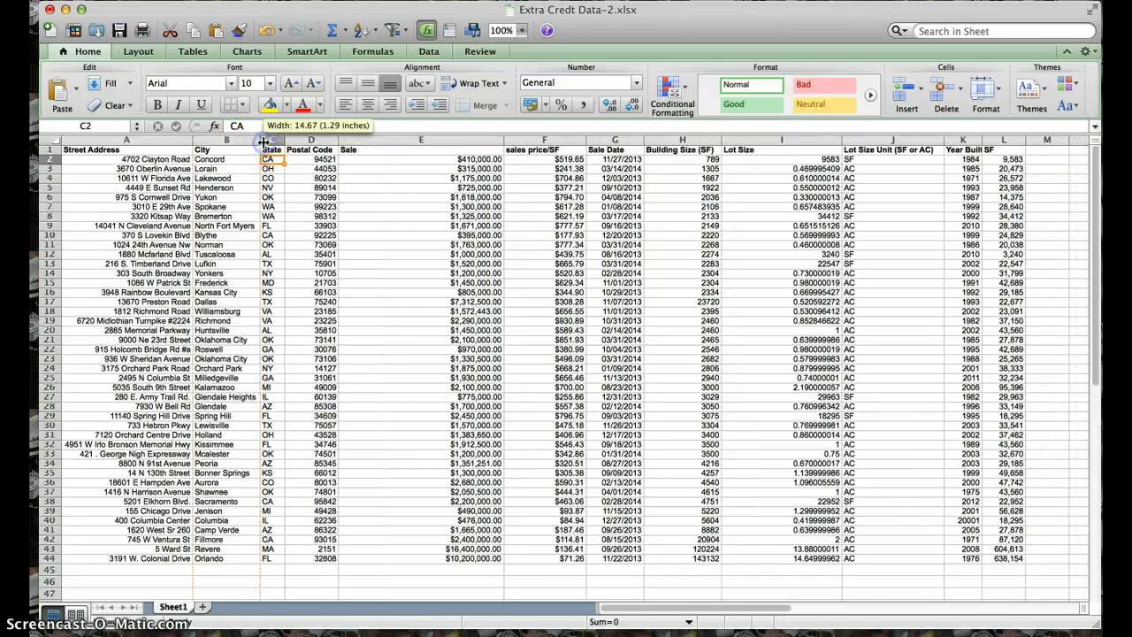
pyautogui.doubleClick(338, 141)
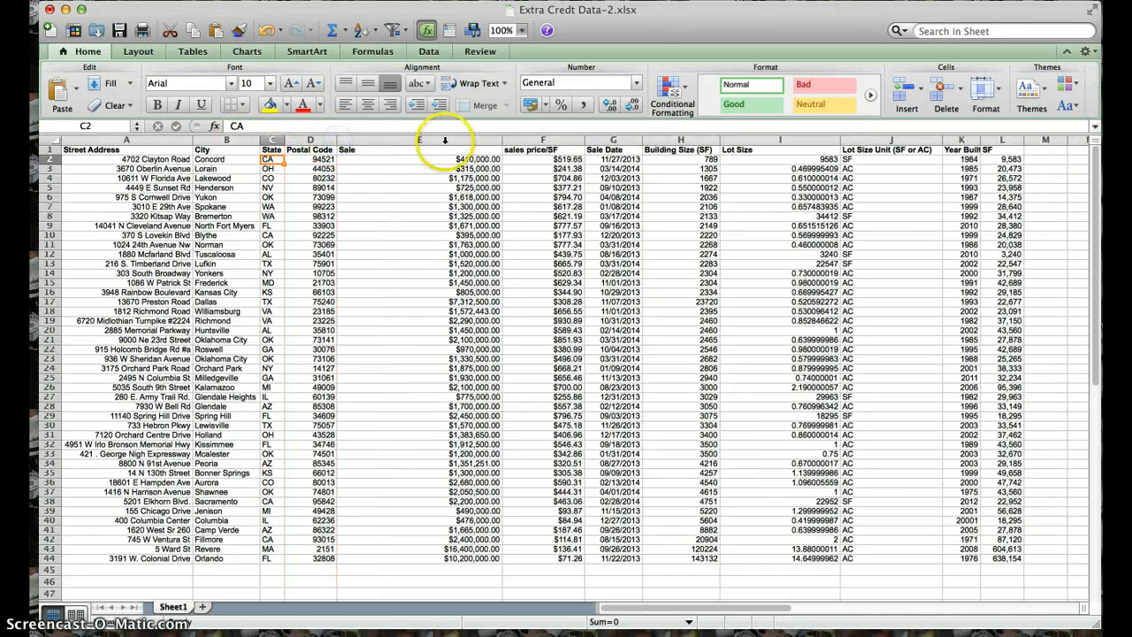
pyautogui.doubleClick(501, 141)
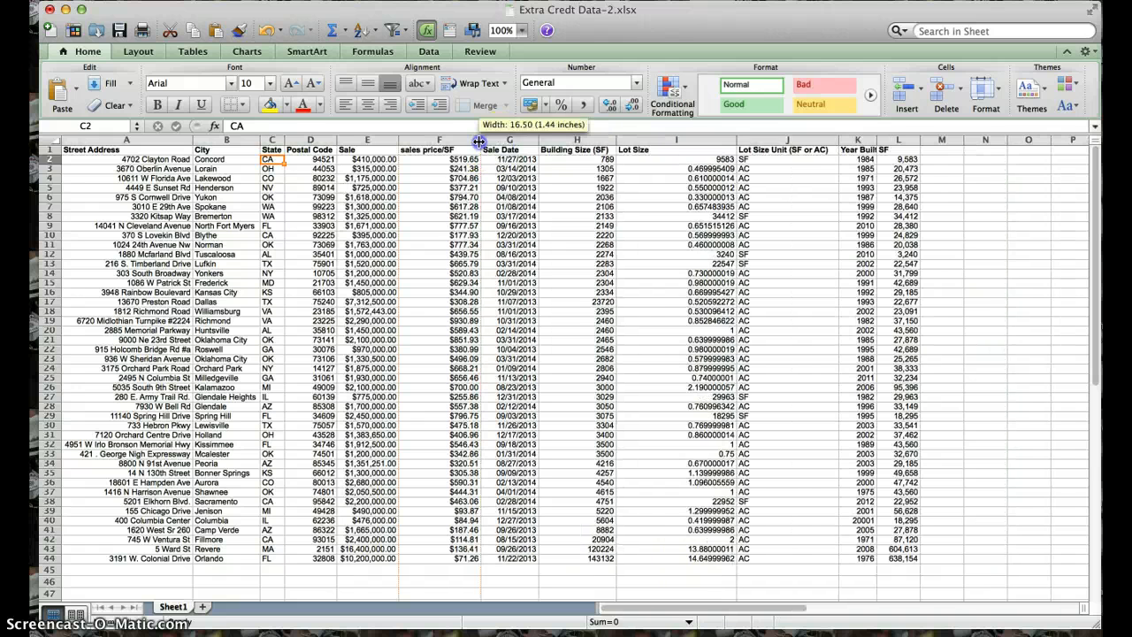
pyautogui.doubleClick(480, 140)
pyautogui.doubleClick(511, 141)
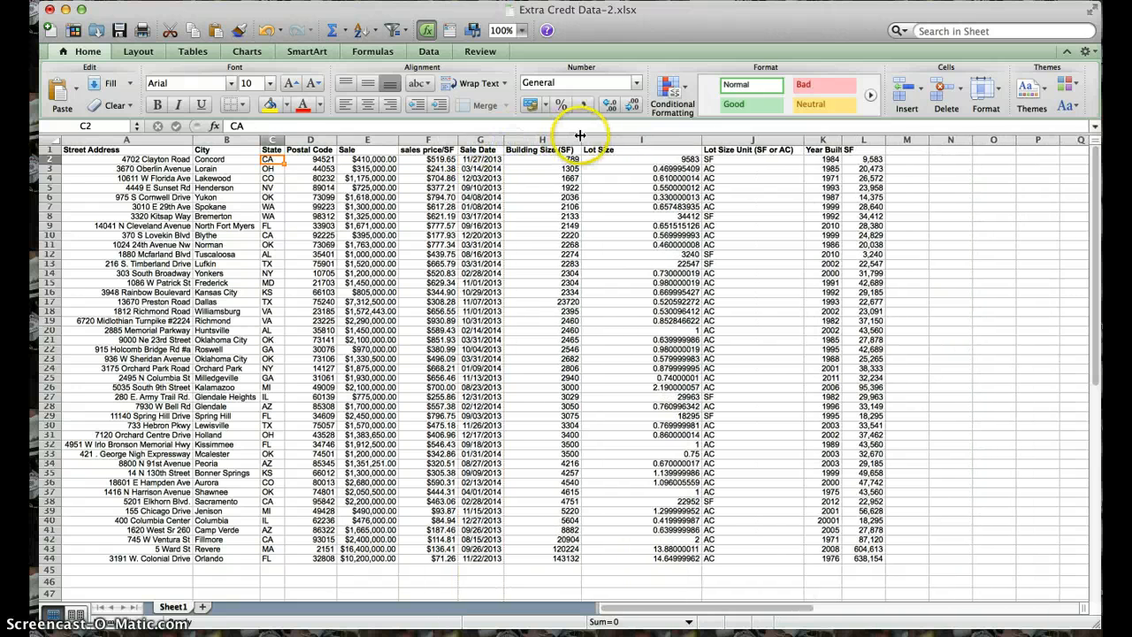
# - Fit the widths of the Building Size, Lot Size, Lot Size Unit, Year Built and SF columns to their contents
pyautogui.doubleClick(579, 141)
pyautogui.doubleClick(698, 141)
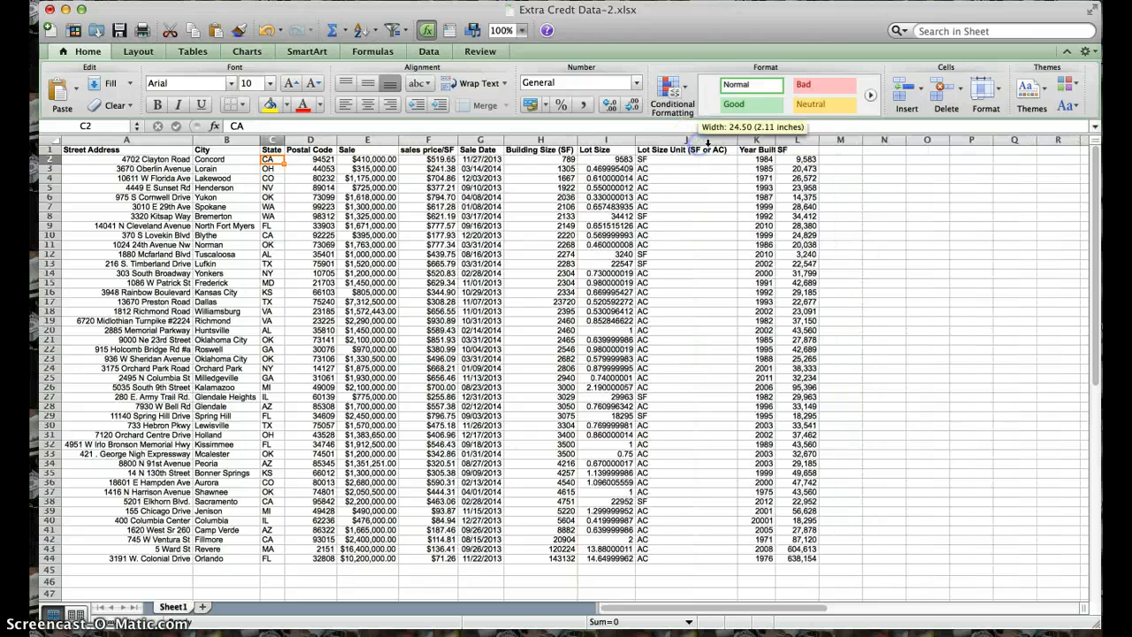
pyautogui.doubleClick(736, 140)
pyautogui.click(760, 136)
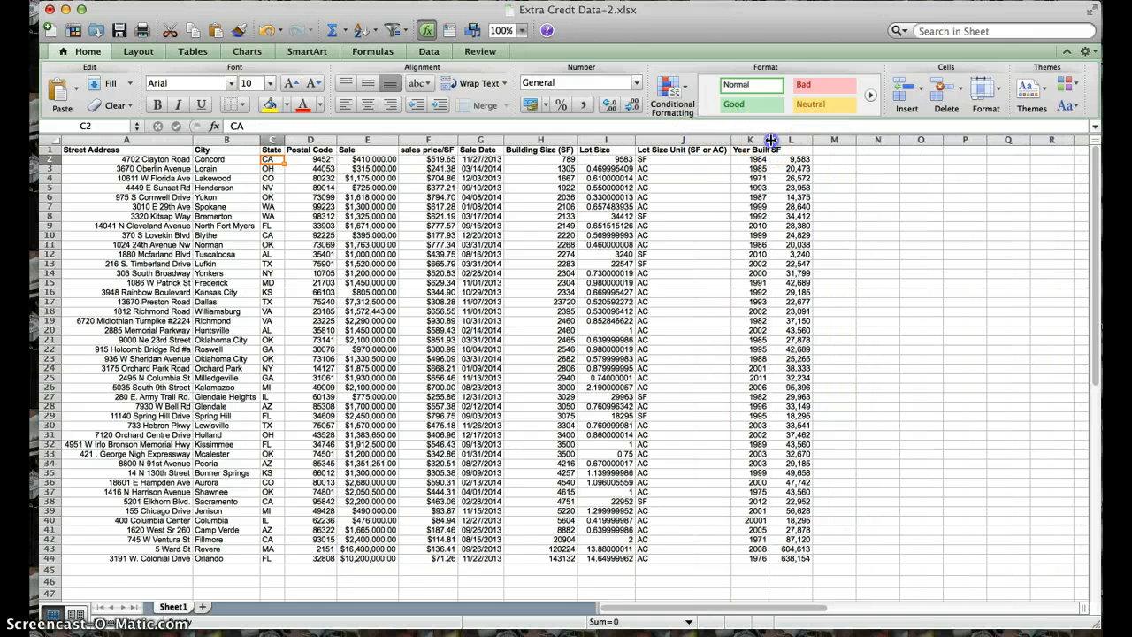
pyautogui.doubleClick(770, 139)
pyautogui.doubleClick(816, 140)
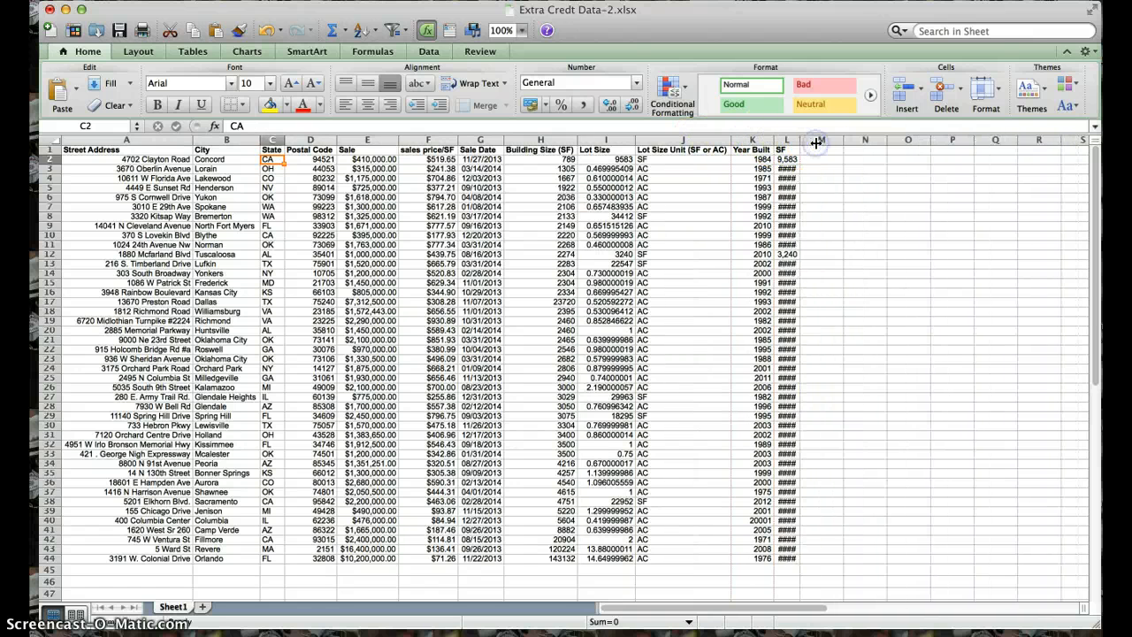
pyautogui.moveTo(796, 140); pyautogui.dragTo(821, 140)
pyautogui.doubleClick(811, 142)
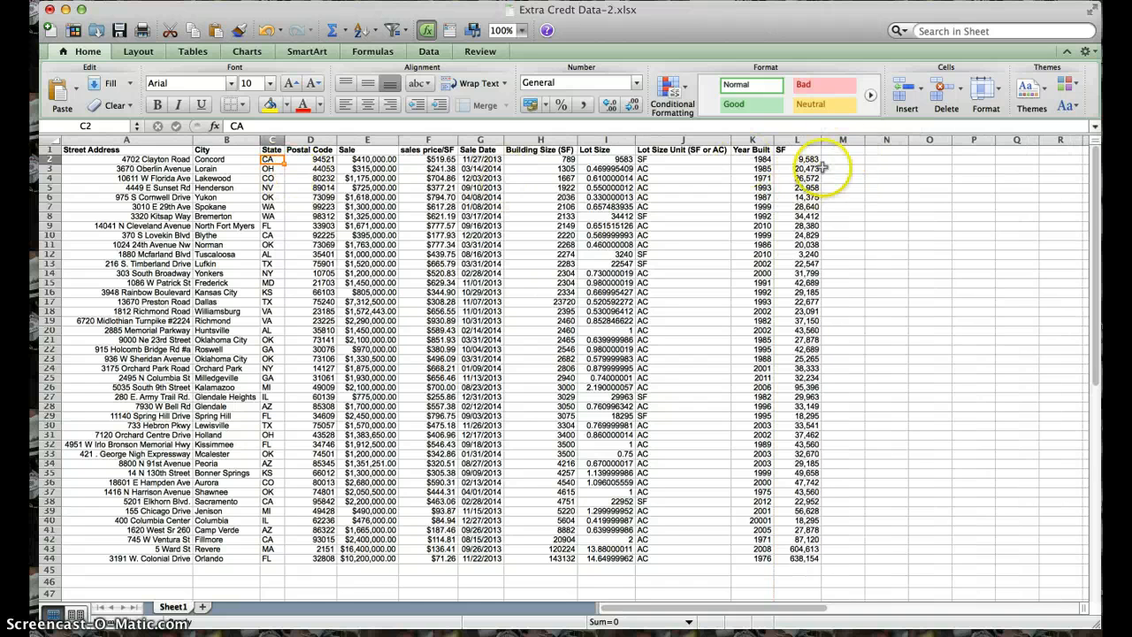
# - Add the header Full Address in cell M1 and fit column M to it
pyautogui.click(840, 156)
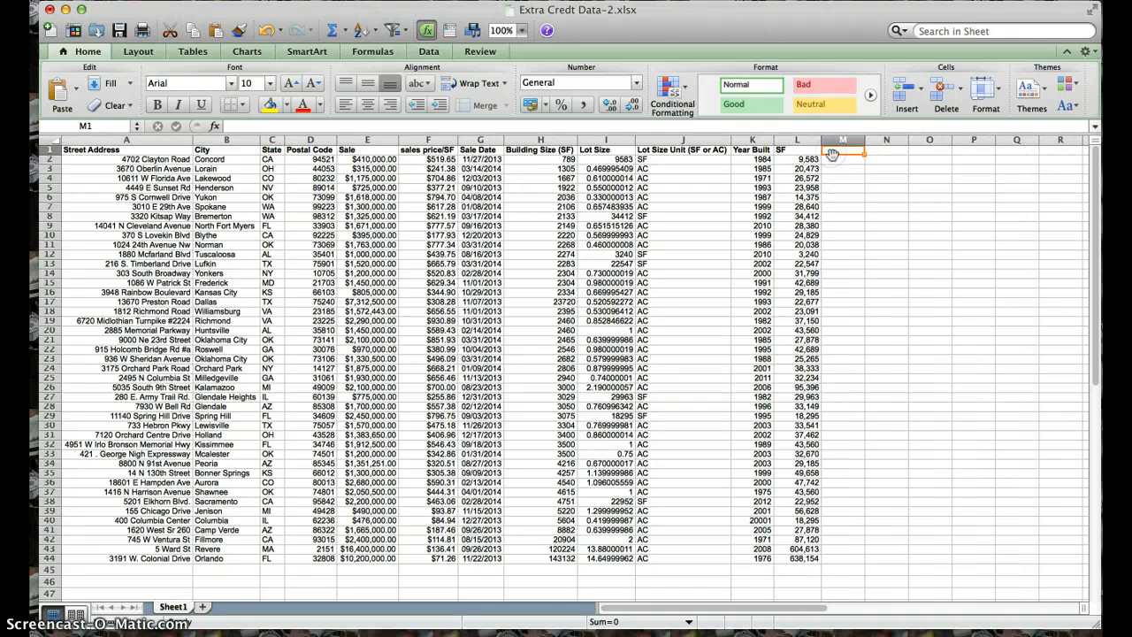
pyautogui.write('Full Address')
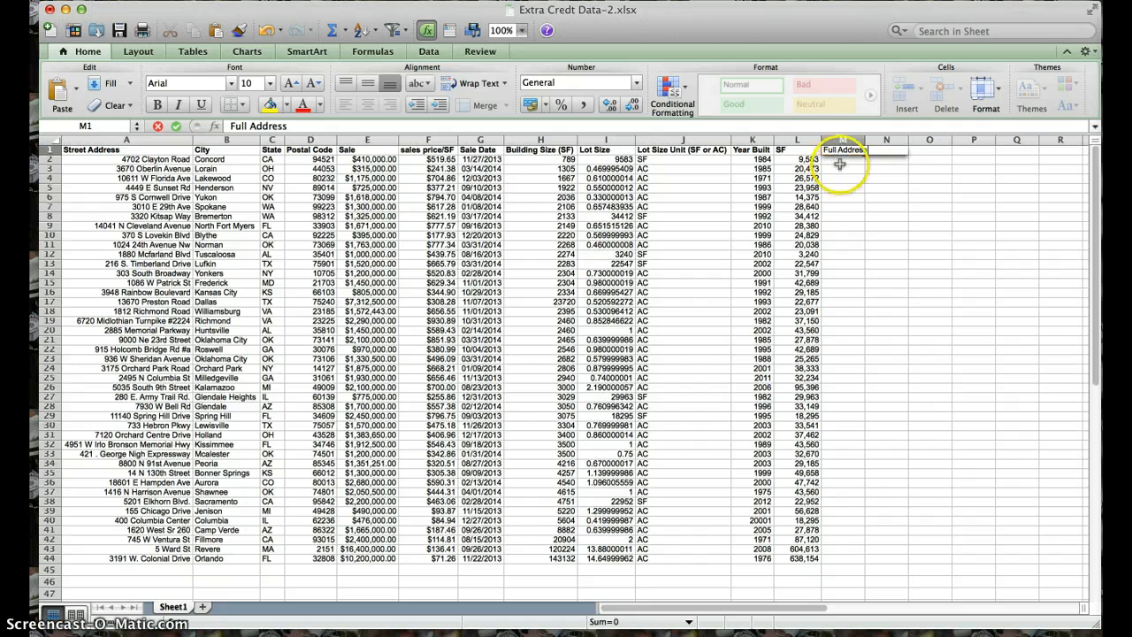
pyautogui.doubleClick(866, 141)
# - Enter =CONCATENATE(A2," ",D2) in cell M2 to join the street address and postal code with a space
pyautogui.click(850, 161)
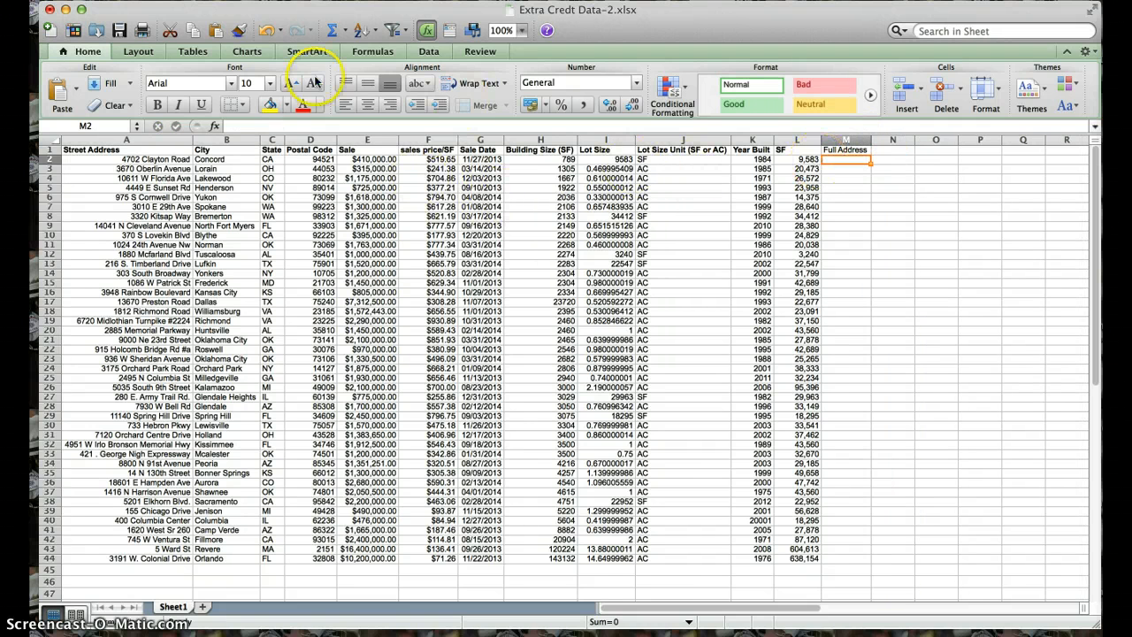
pyautogui.click(214, 127)
pyautogui.click(575, 257)
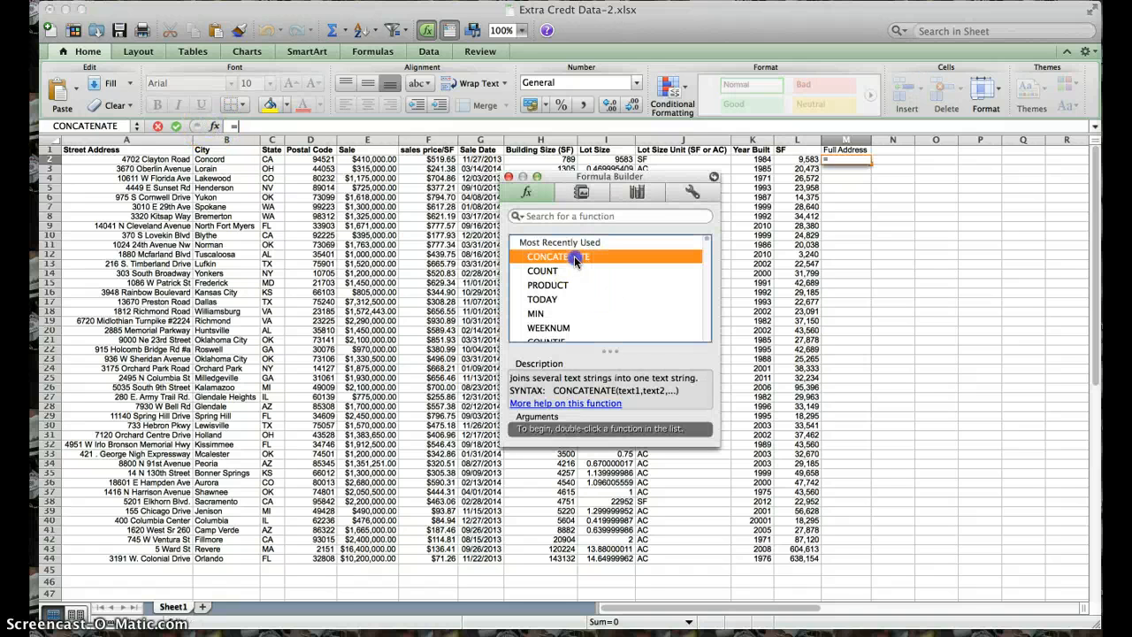
pyautogui.doubleClick(570, 258)
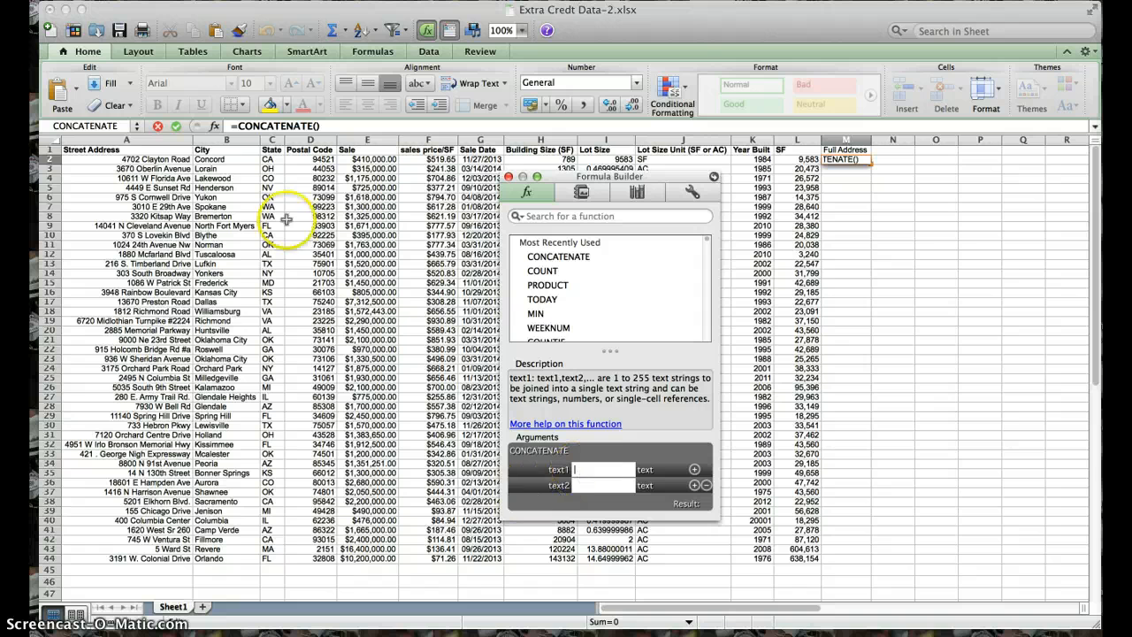
pyautogui.click(181, 159)
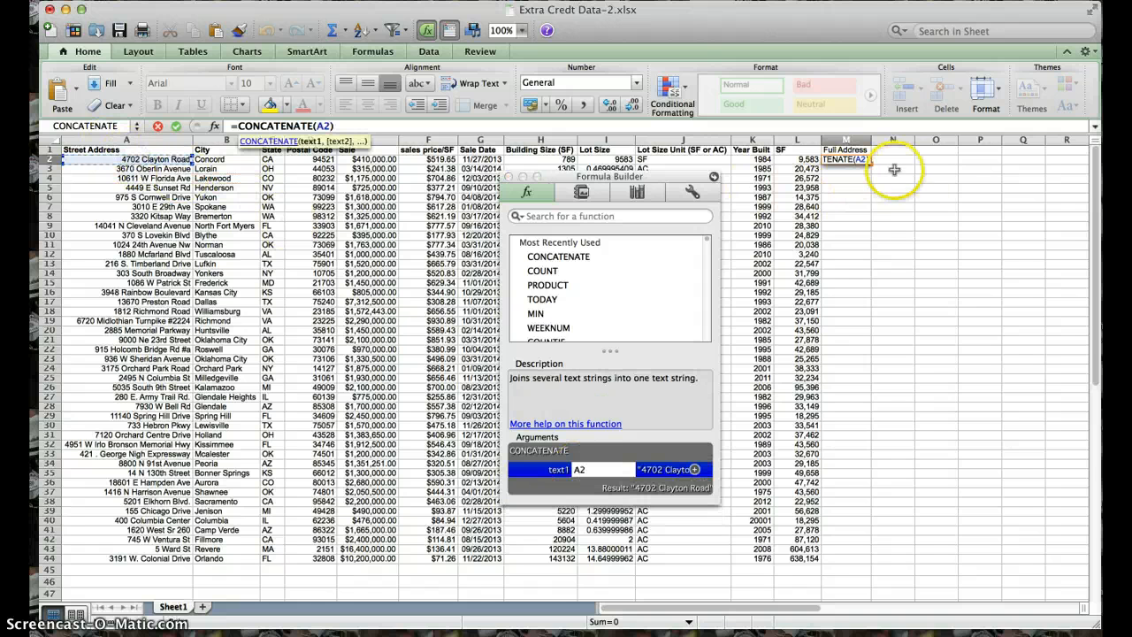
pyautogui.write(', ')
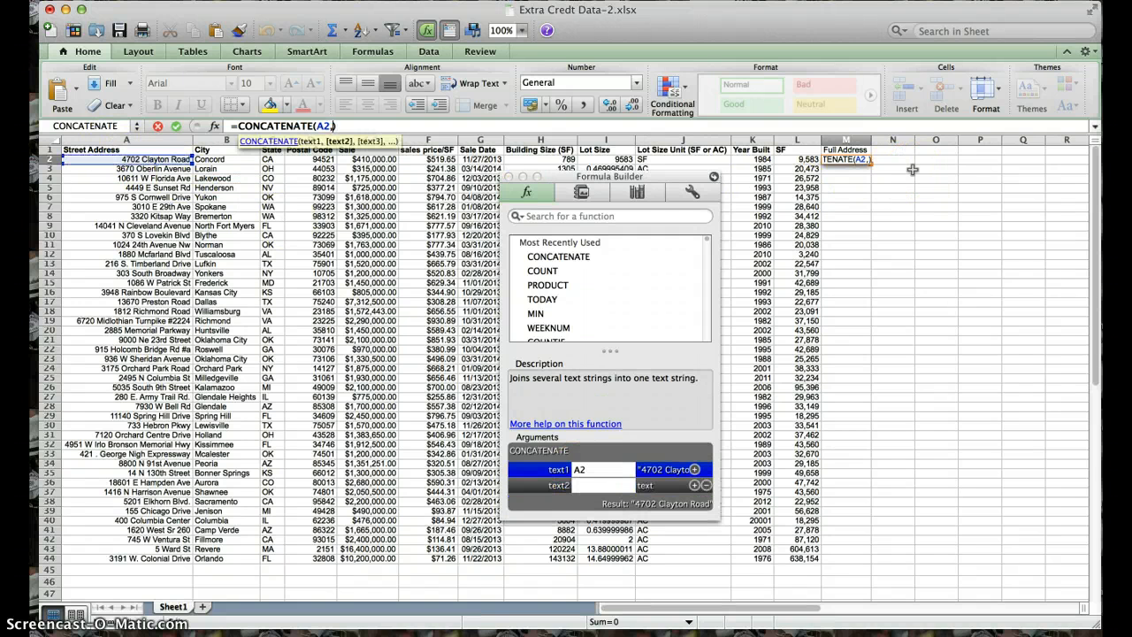
pyautogui.write('"')
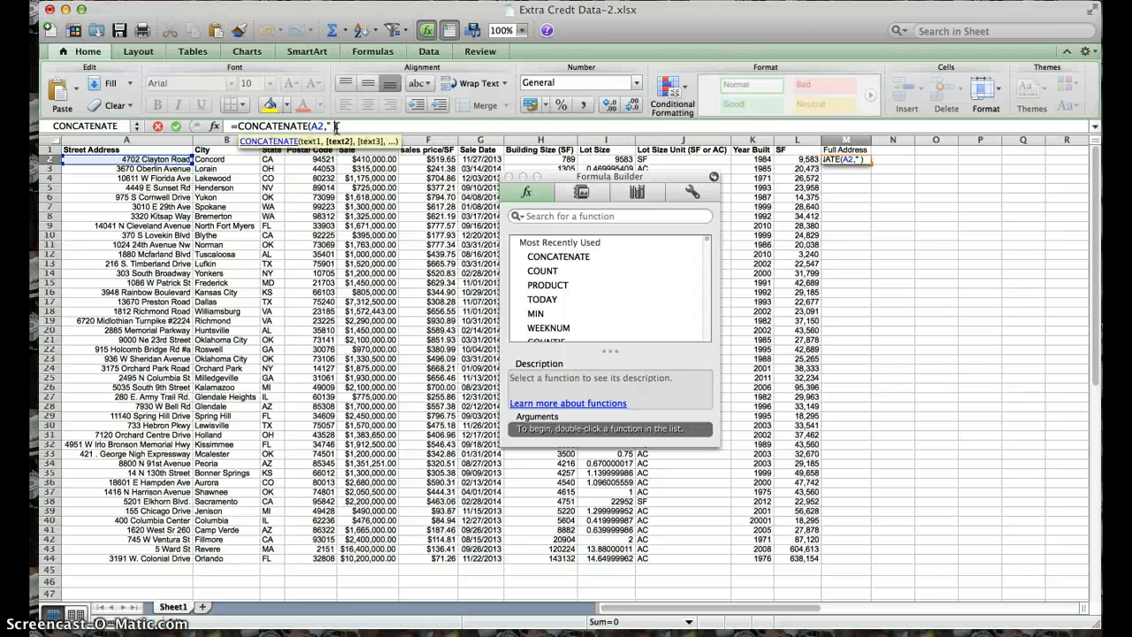
pyautogui.write('",')
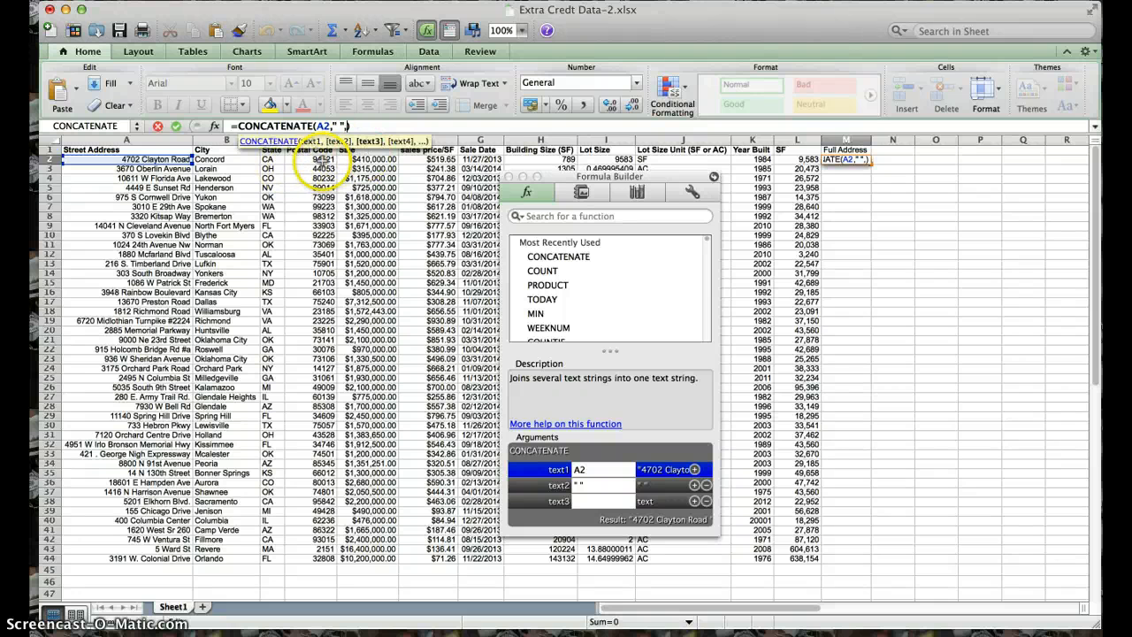
pyautogui.click(323, 161)
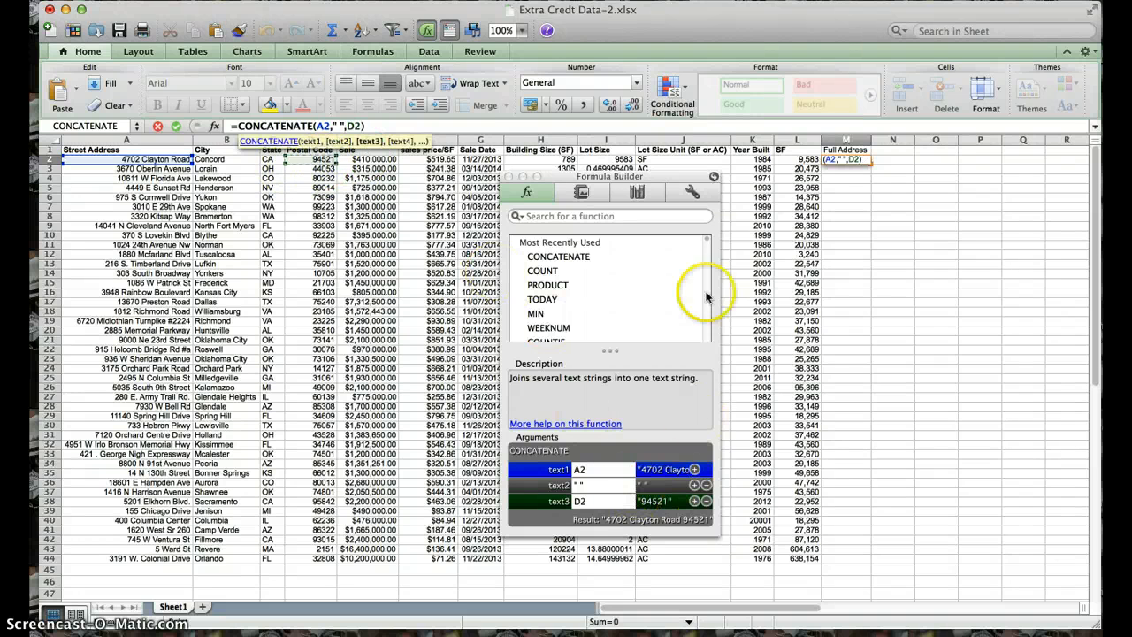
pyautogui.click(509, 177)
pyautogui.press('Return')
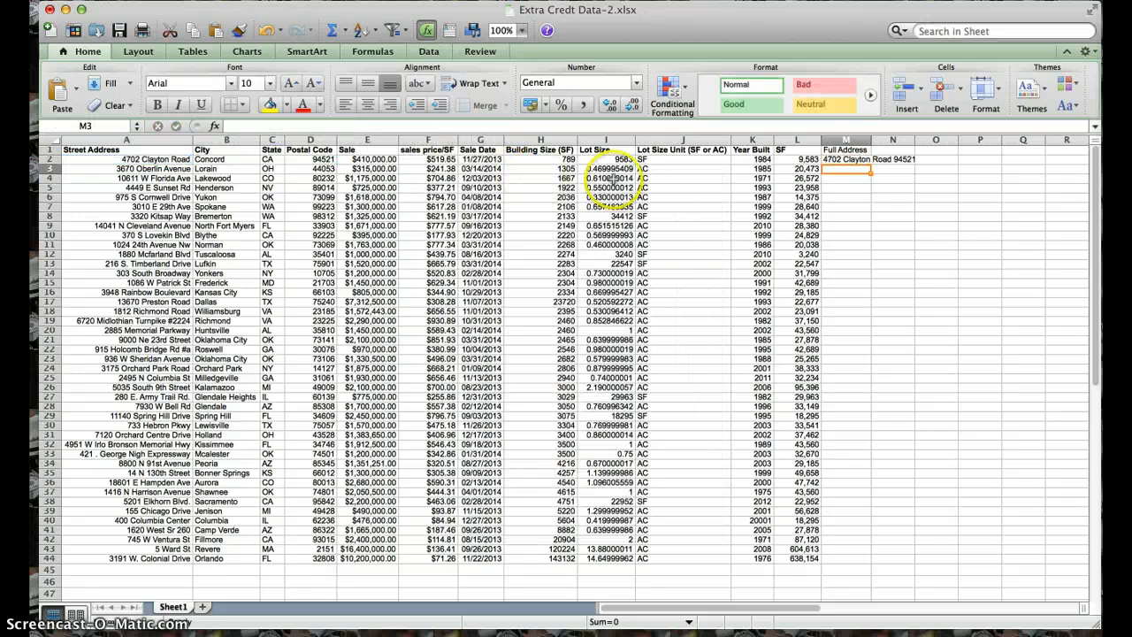
# - Fill the M2 formula down to row 44 and fit the Full Address column to its contents
pyautogui.click(850, 160)
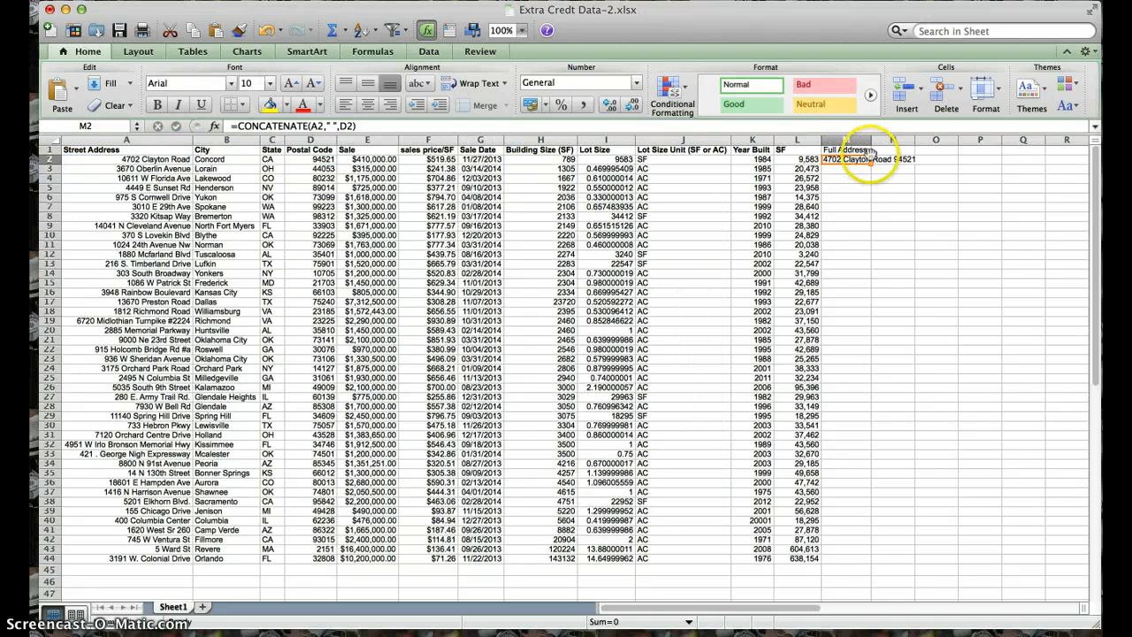
pyautogui.doubleClick(871, 139)
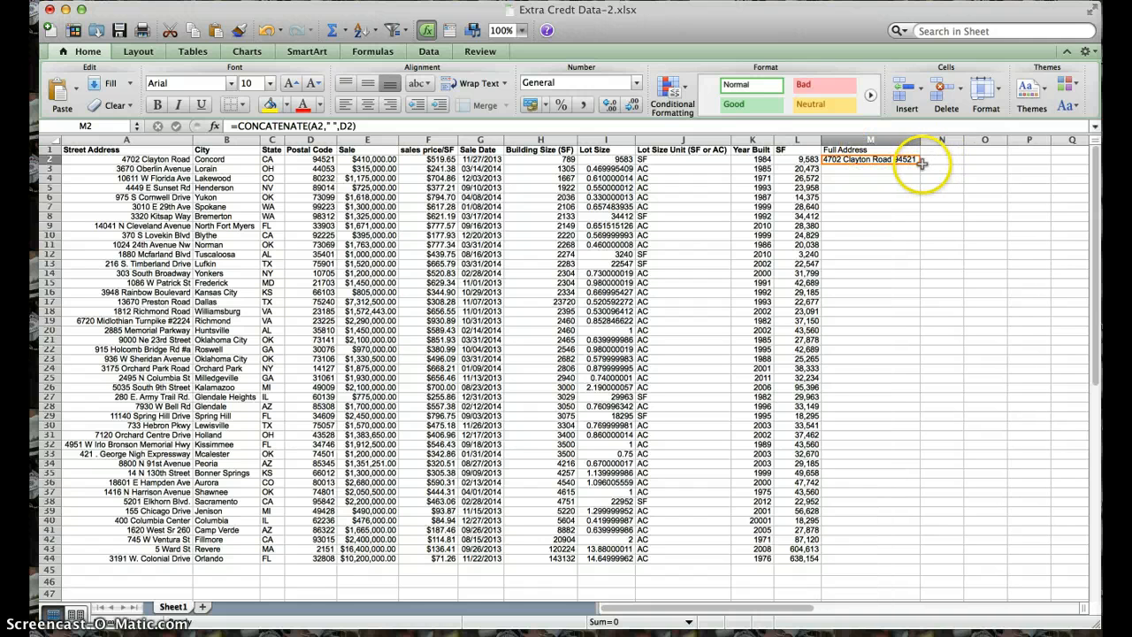
pyautogui.moveTo(920, 281); pyautogui.dragTo(927, 557)
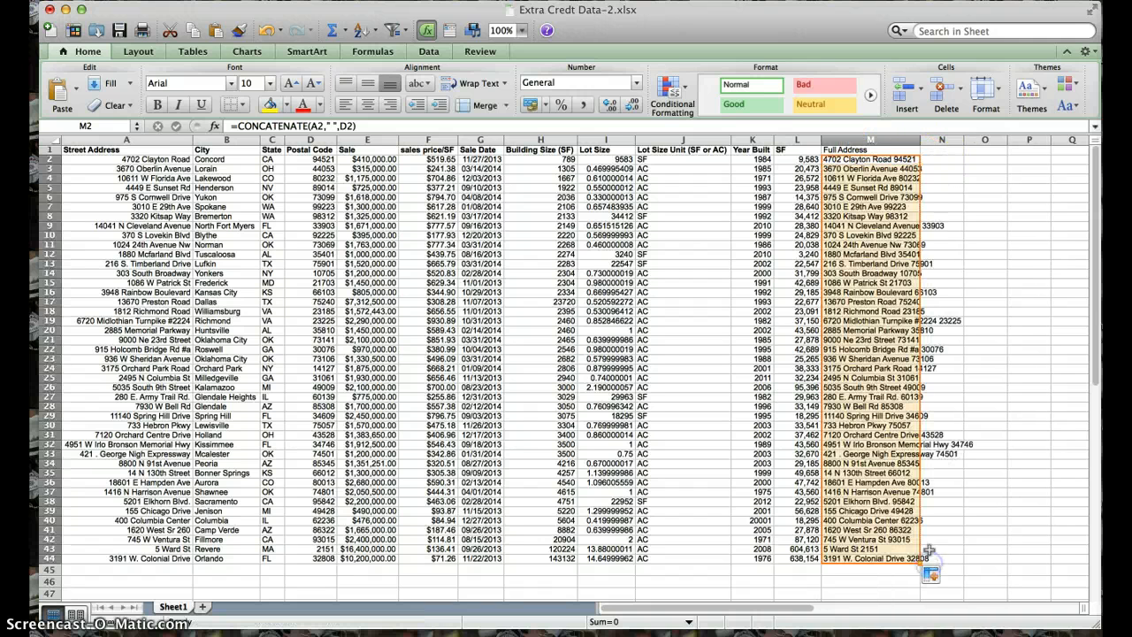
pyautogui.doubleClick(920, 139)
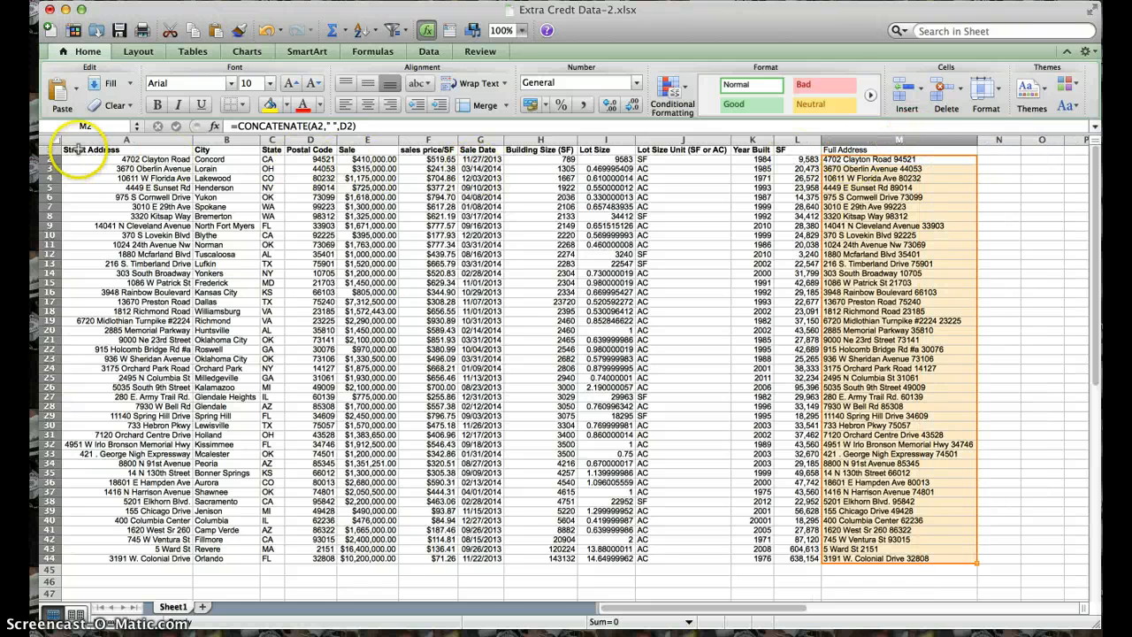
# - Format the range A1:M44 as a table with the light orange table style
pyautogui.moveTo(80, 150); pyautogui.dragTo(908, 559)
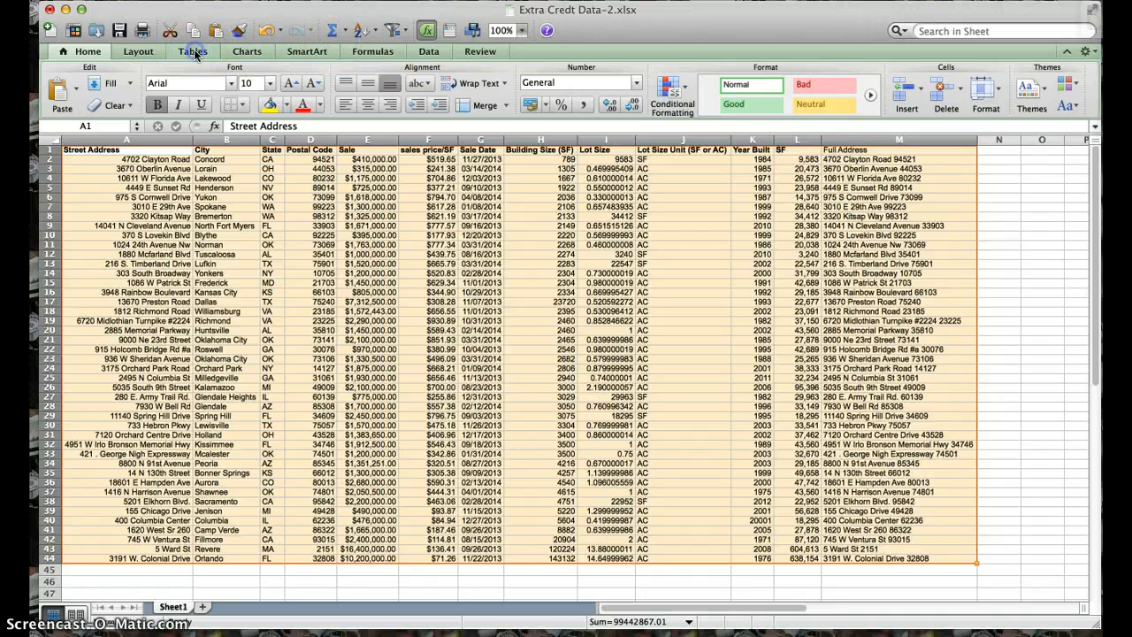
pyautogui.click(193, 50)
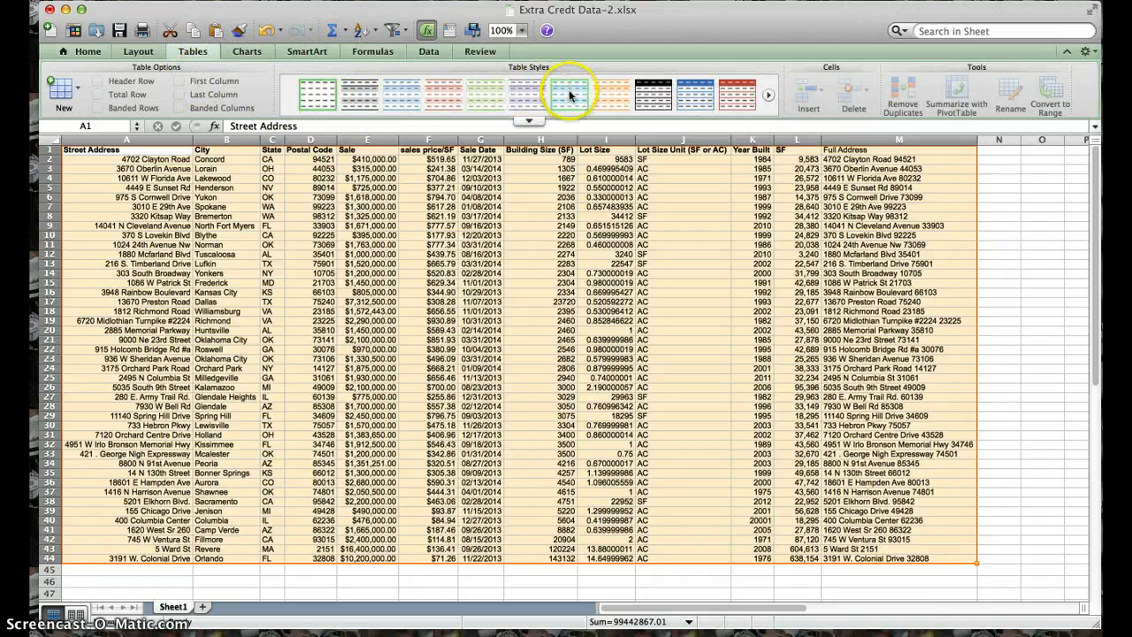
pyautogui.click(611, 103)
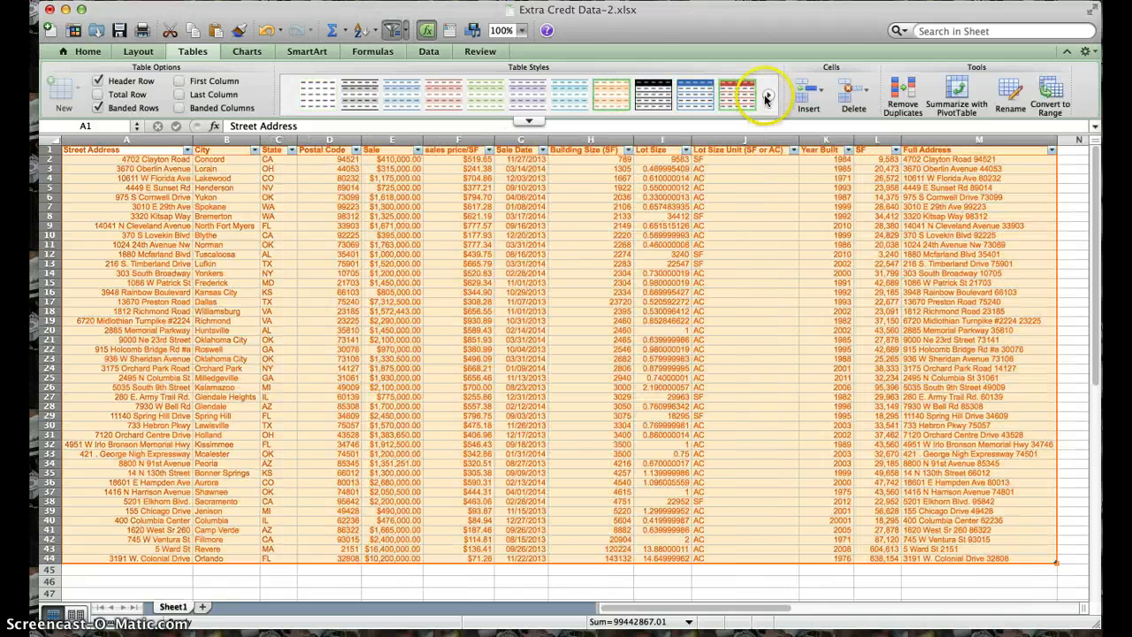
# - Change the table to the orange Medium style with a solid orange header row
pyautogui.click(528, 120)
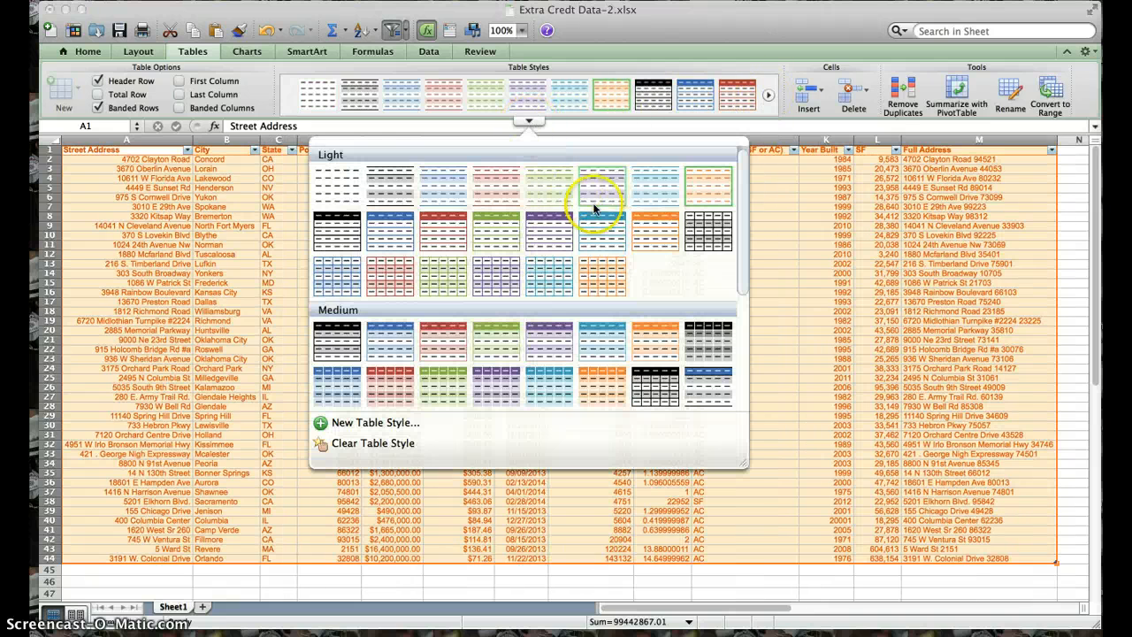
pyautogui.click(656, 343)
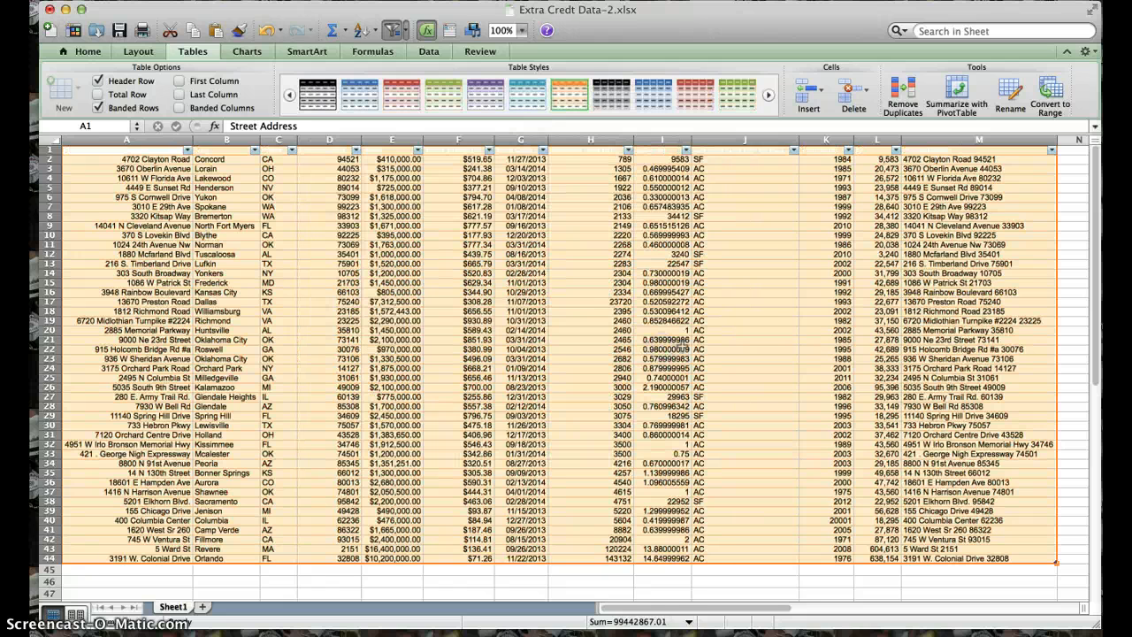
pyautogui.click(619, 294)
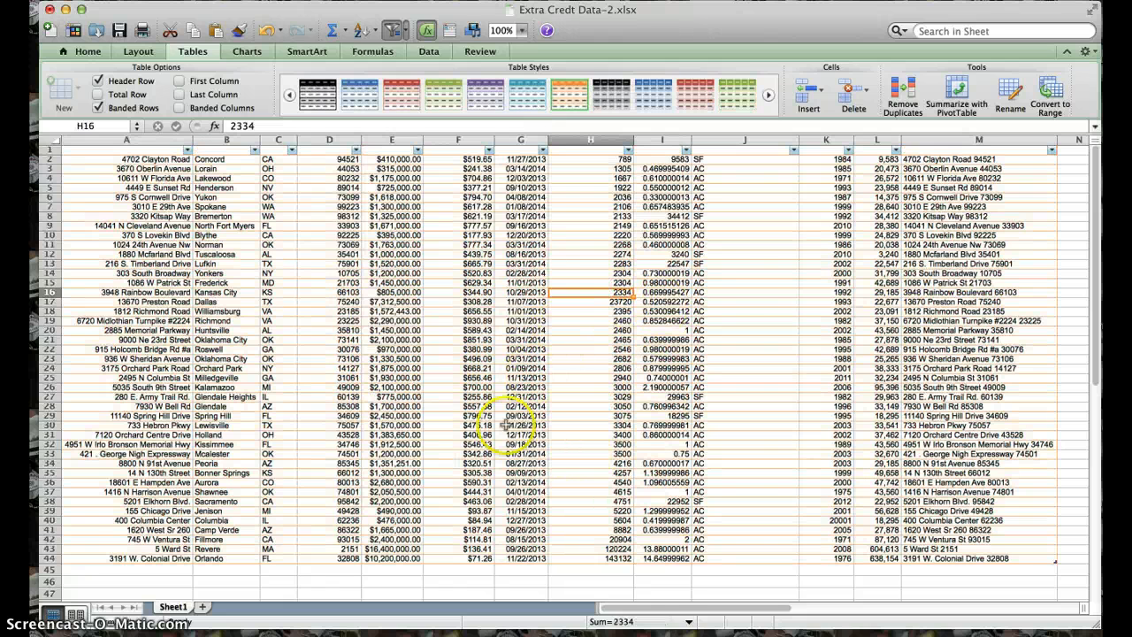
# - View the sort and filter options of the Full Address column, then close them
pyautogui.click(1053, 152)
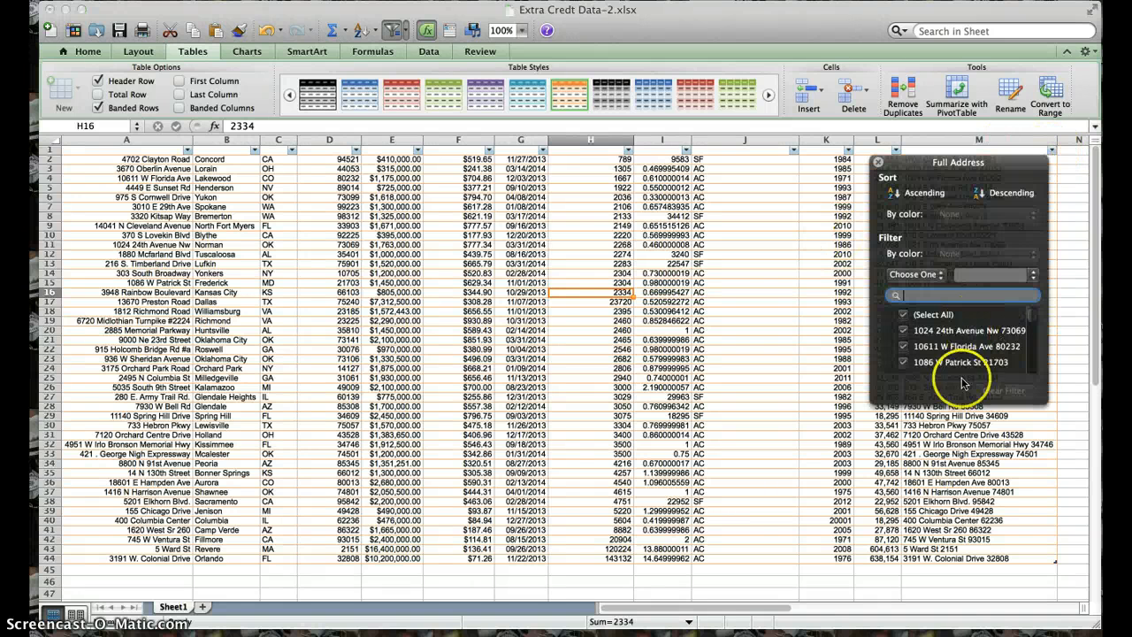
pyautogui.click(879, 163)
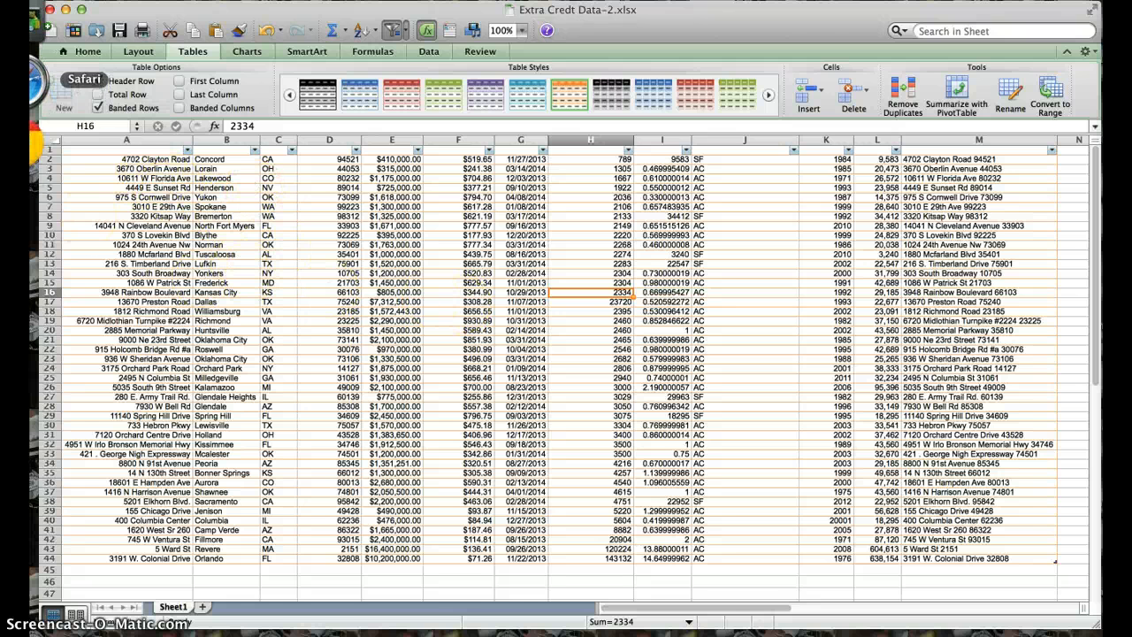
# - Switch from the spreadsheet to the Safari browser
pyautogui.click(34, 80)
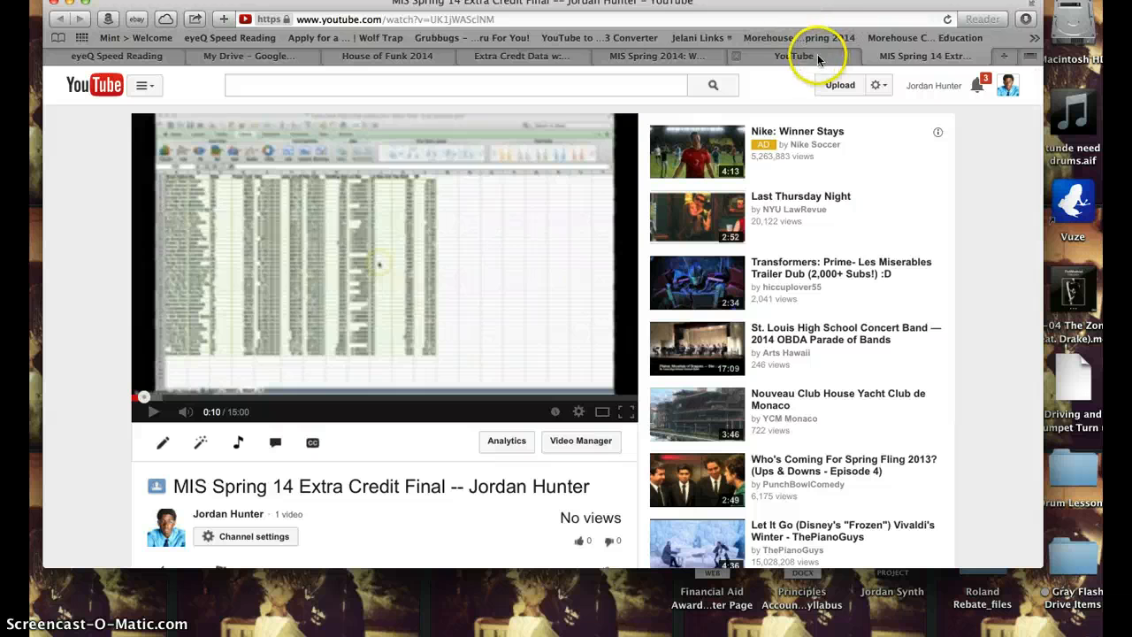
pyautogui.click(821, 17)
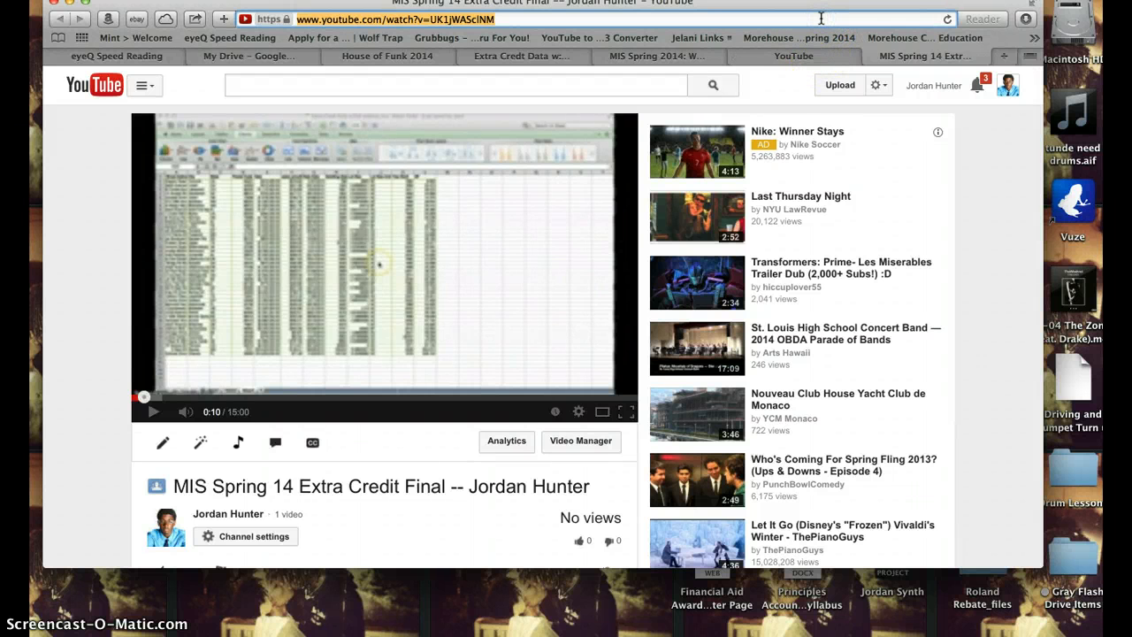
pyautogui.write('go')
pyautogui.press('BackSpace')
pyautogui.press('BackSpace')
pyautogui.press('BackSpace')
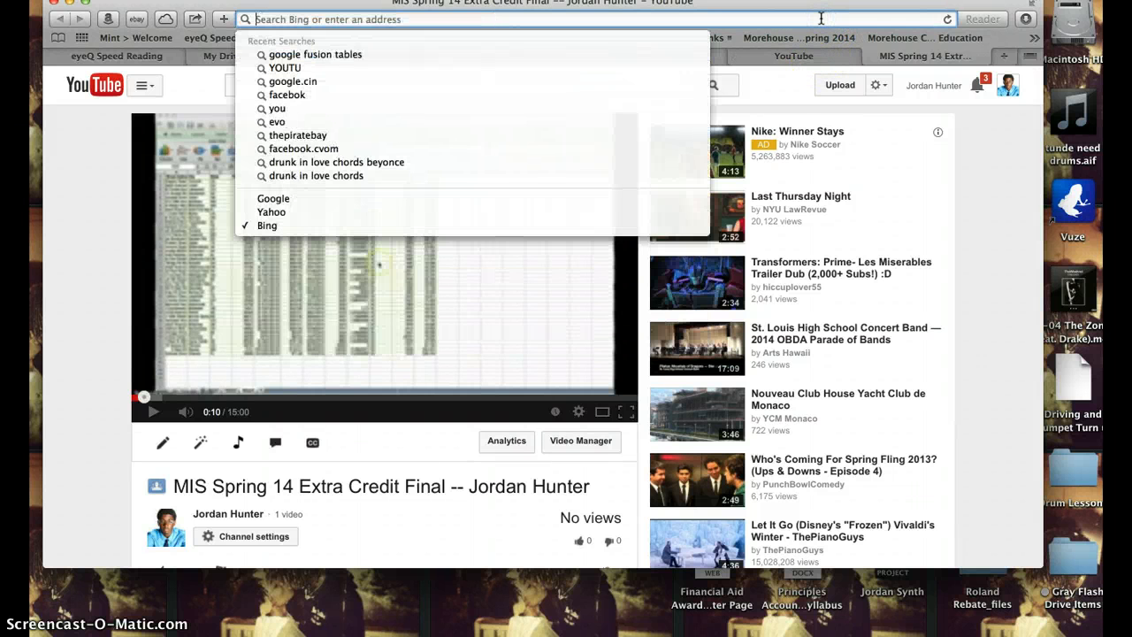
# - Go to My Drive in Google Drive and create a new Fusion Table (experimental)
pyautogui.click(221, 56)
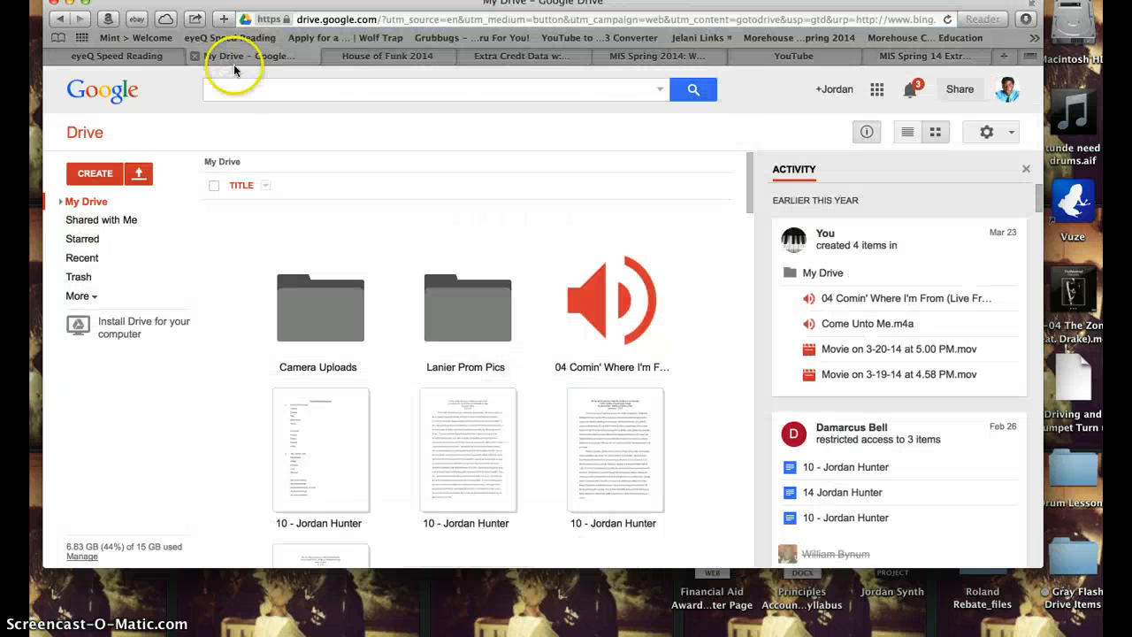
pyautogui.click(95, 174)
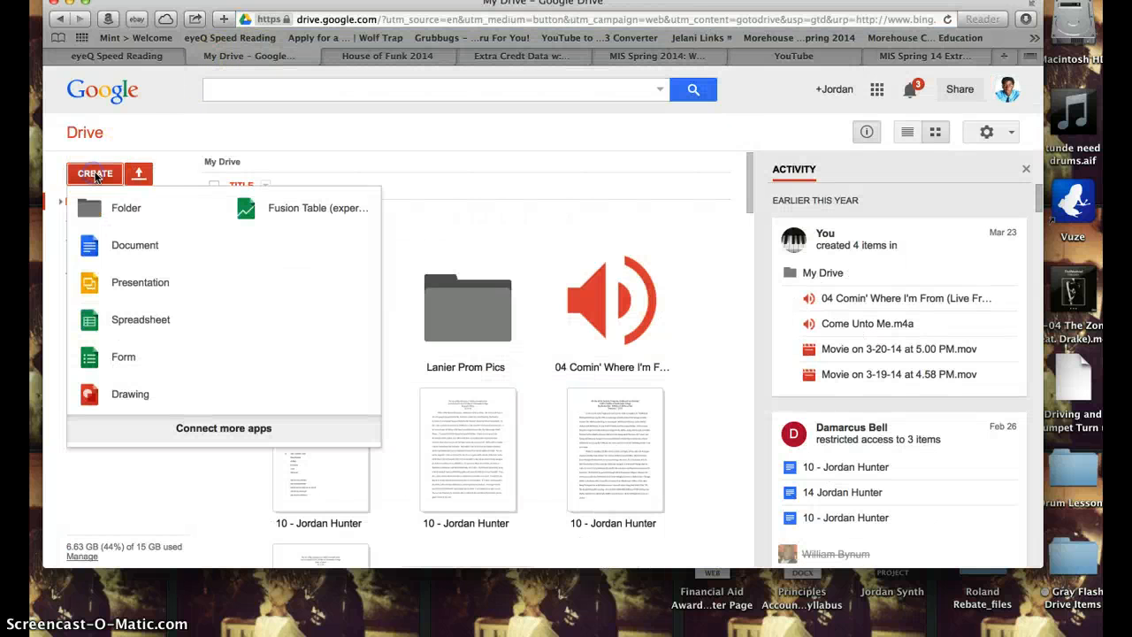
pyautogui.click(281, 207)
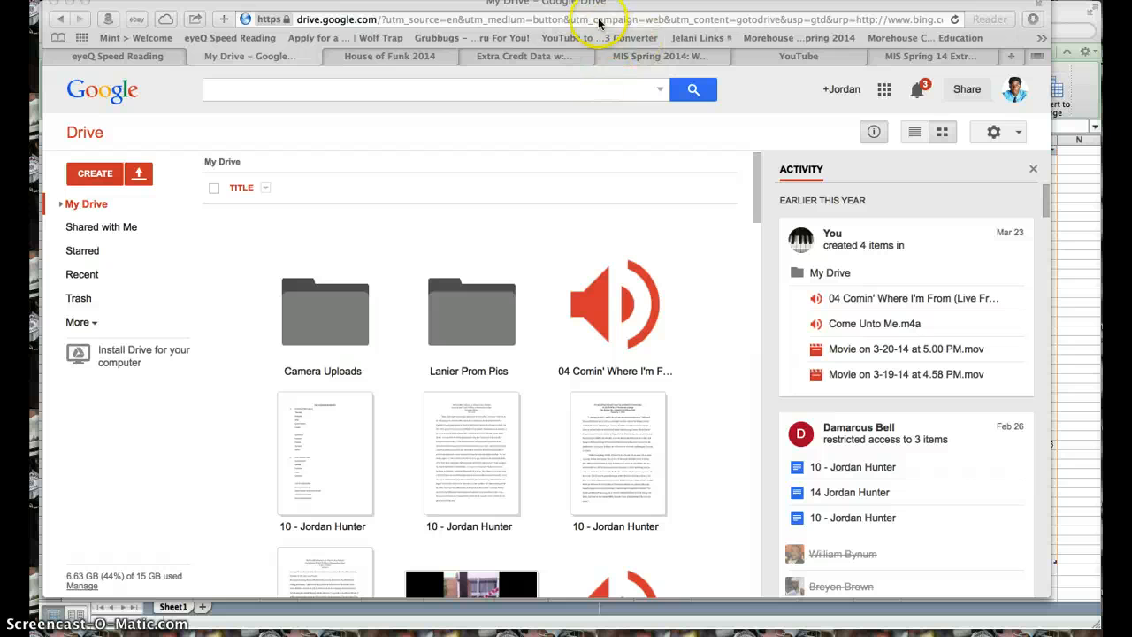
pyautogui.click(248, 56)
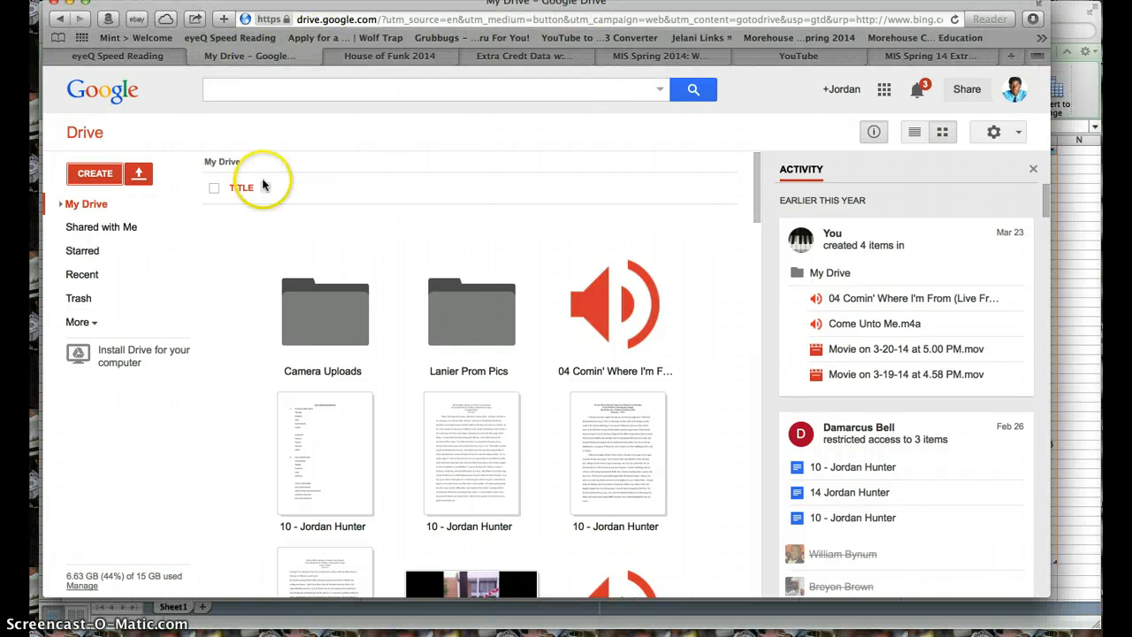
pyautogui.click(105, 179)
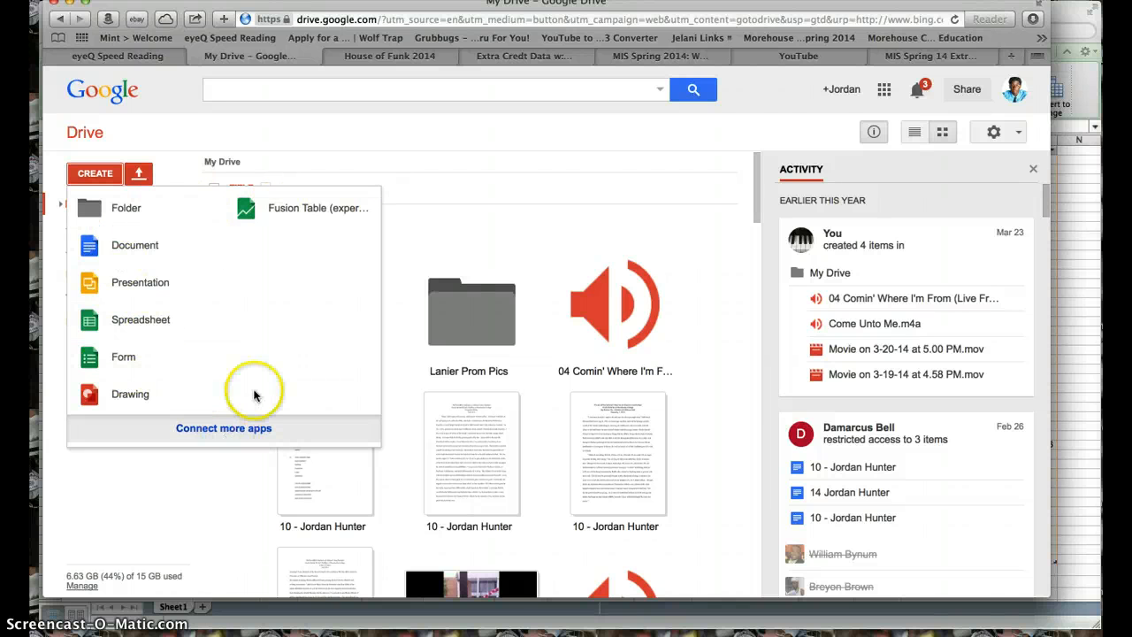
pyautogui.click(309, 210)
# - Choose the Desktop workbook Extra Credt Data w/full address from this computer as the import source and continue to the data preview
pyautogui.click(430, 220)
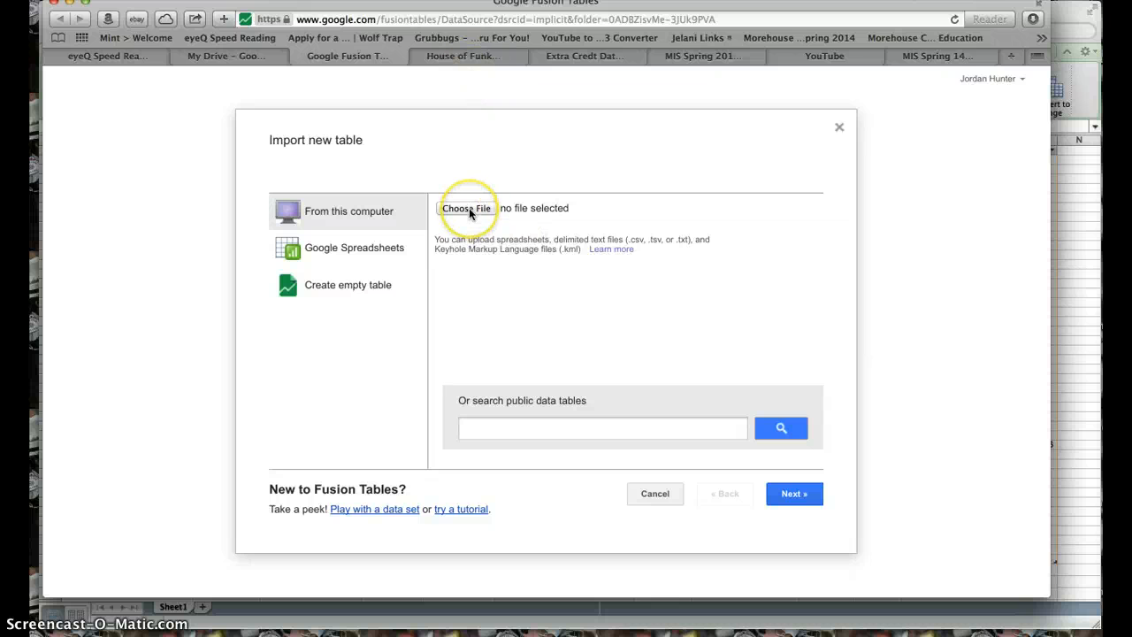
pyautogui.click(379, 213)
pyautogui.click(460, 213)
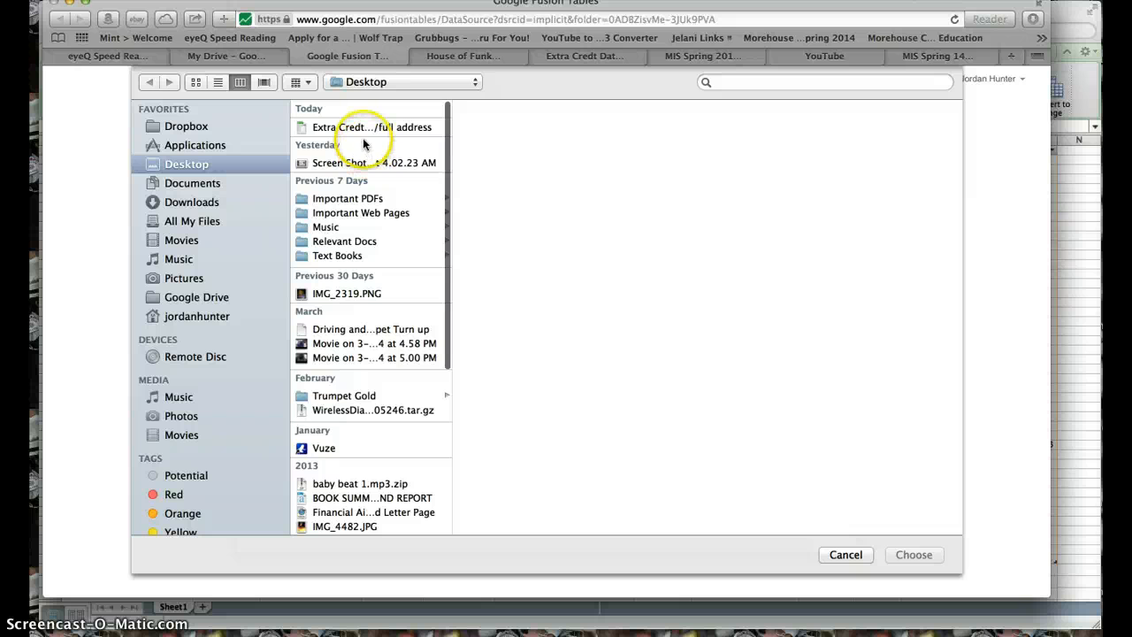
pyautogui.click(364, 131)
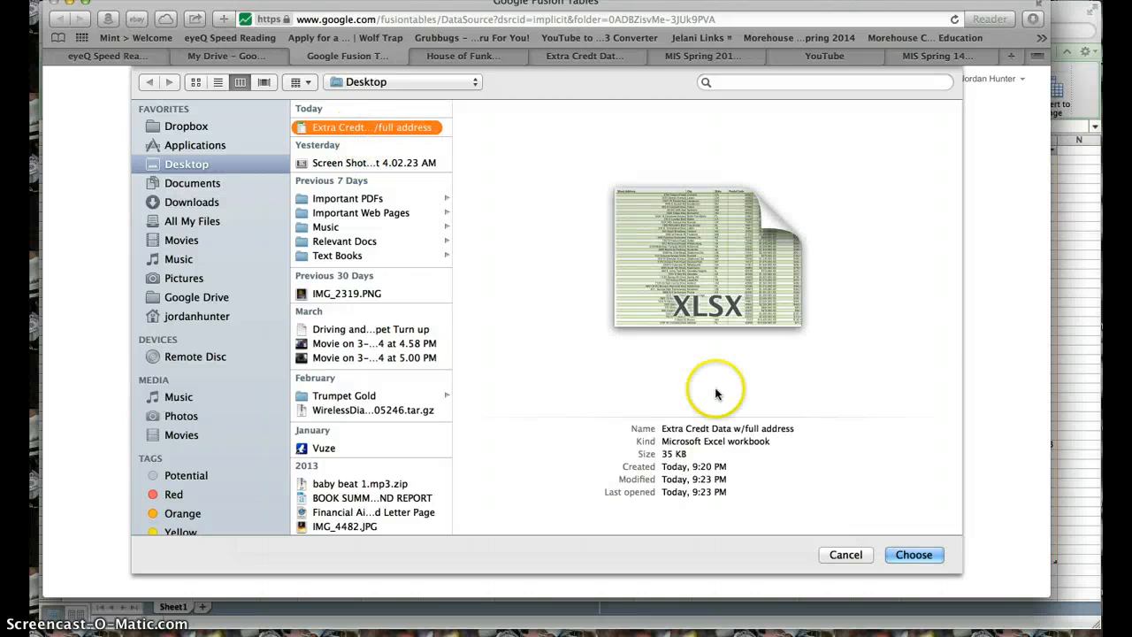
pyautogui.click(923, 555)
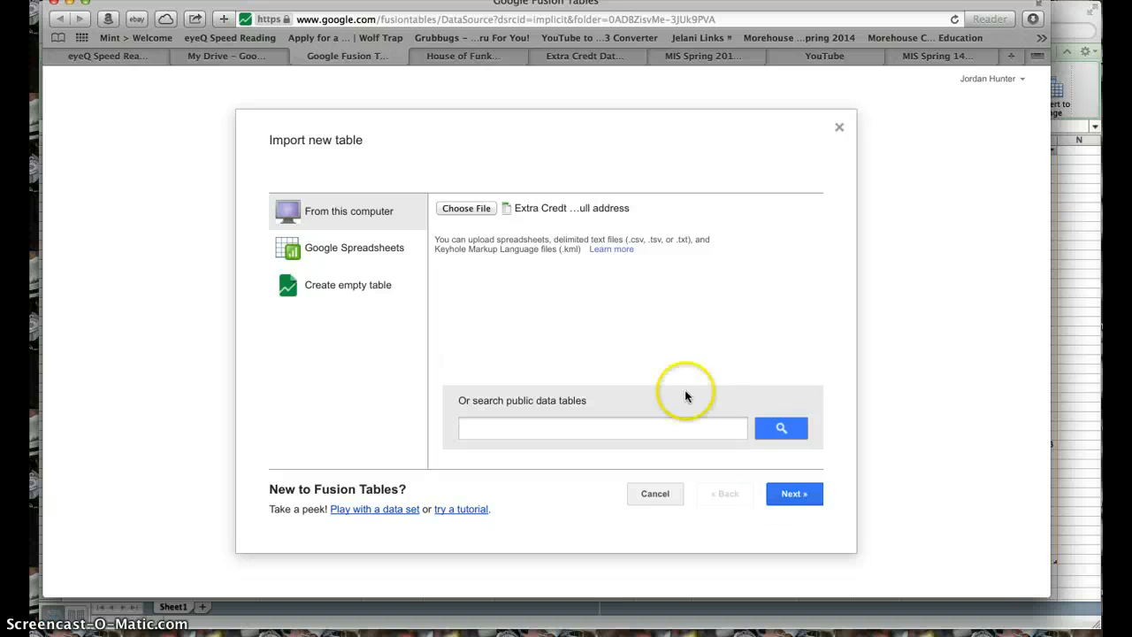
pyautogui.click(479, 209)
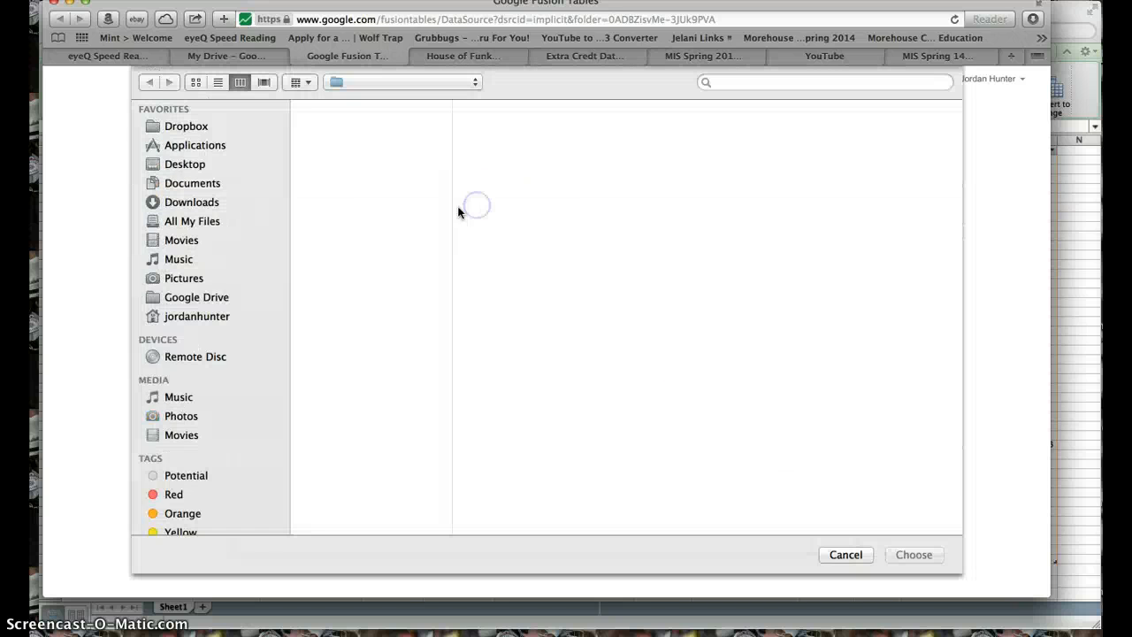
pyautogui.click(398, 129)
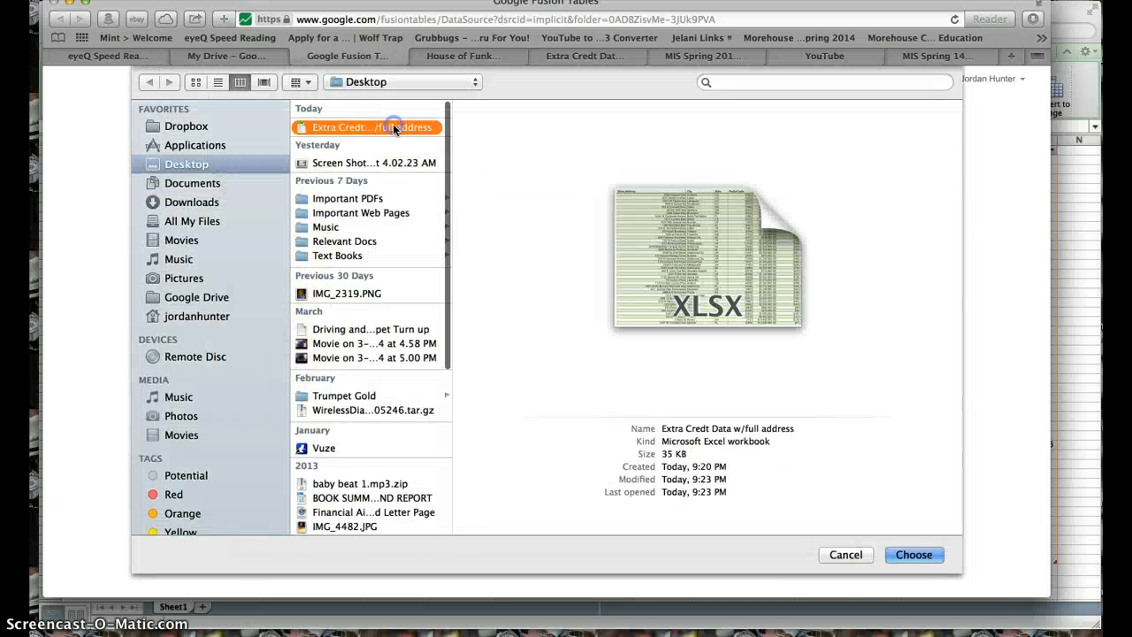
pyautogui.click(903, 553)
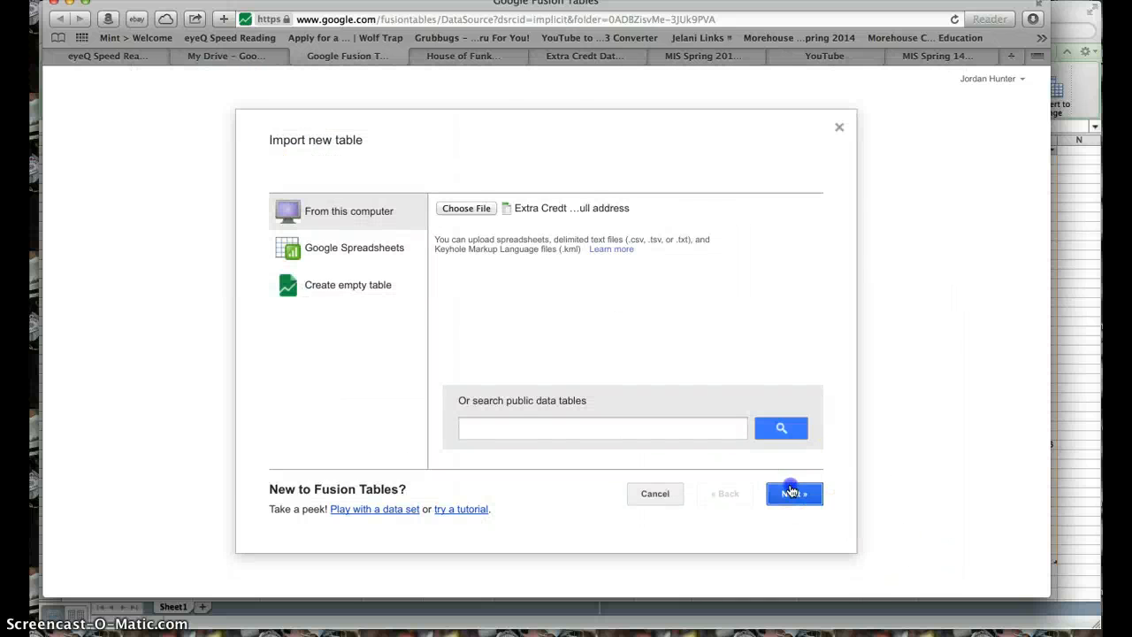
pyautogui.click(789, 494)
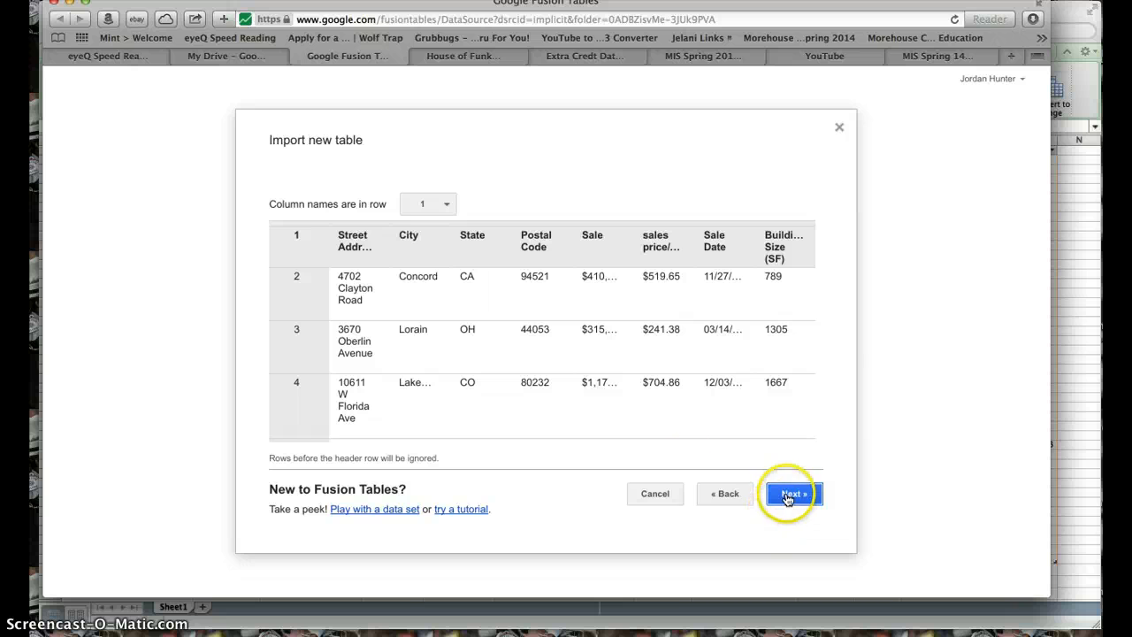
# - Check the preview's columns and rows, keep row 1 as the column names, and finish the import with the suggested table name and description
pyautogui.hscroll(5, 604, 345)
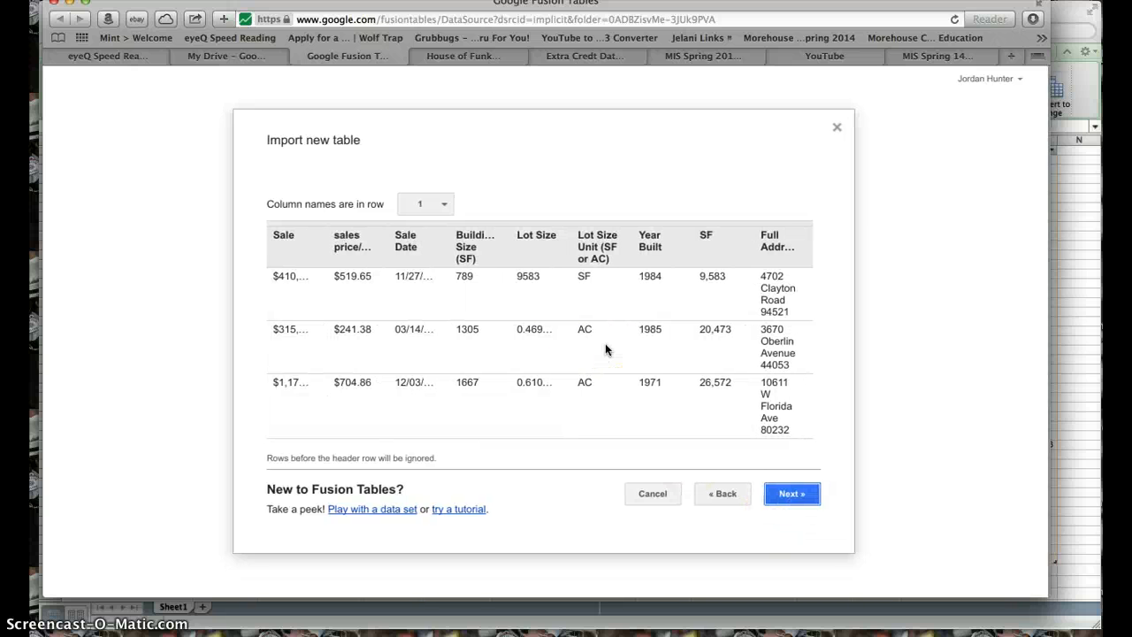
pyautogui.hscroll(-5, 604, 345)
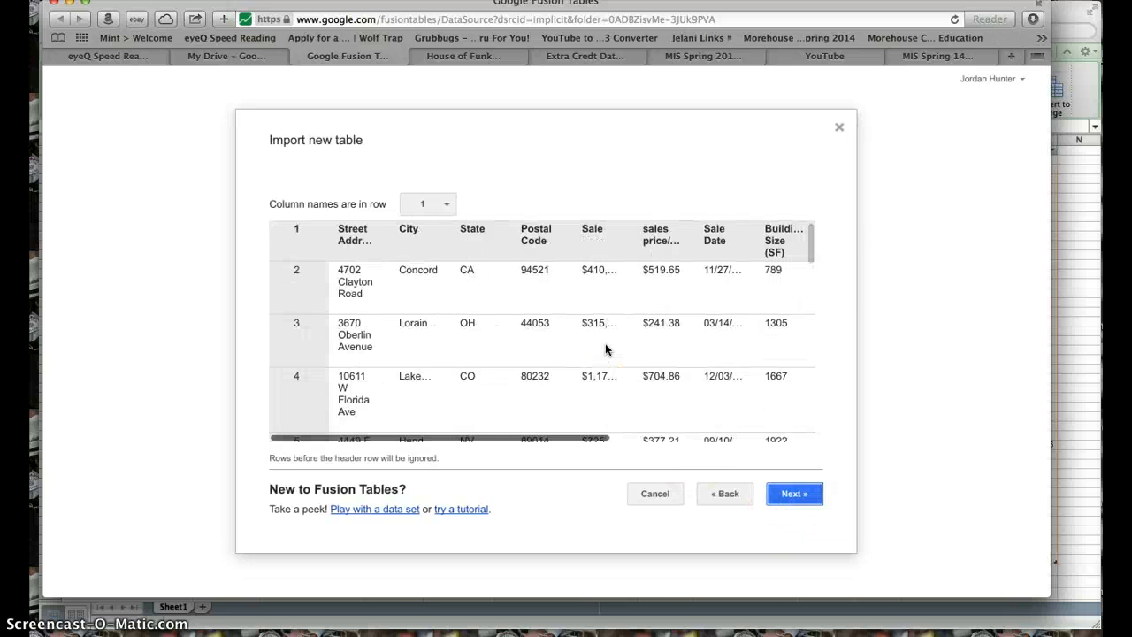
pyautogui.scroll(-10, 577, 384)
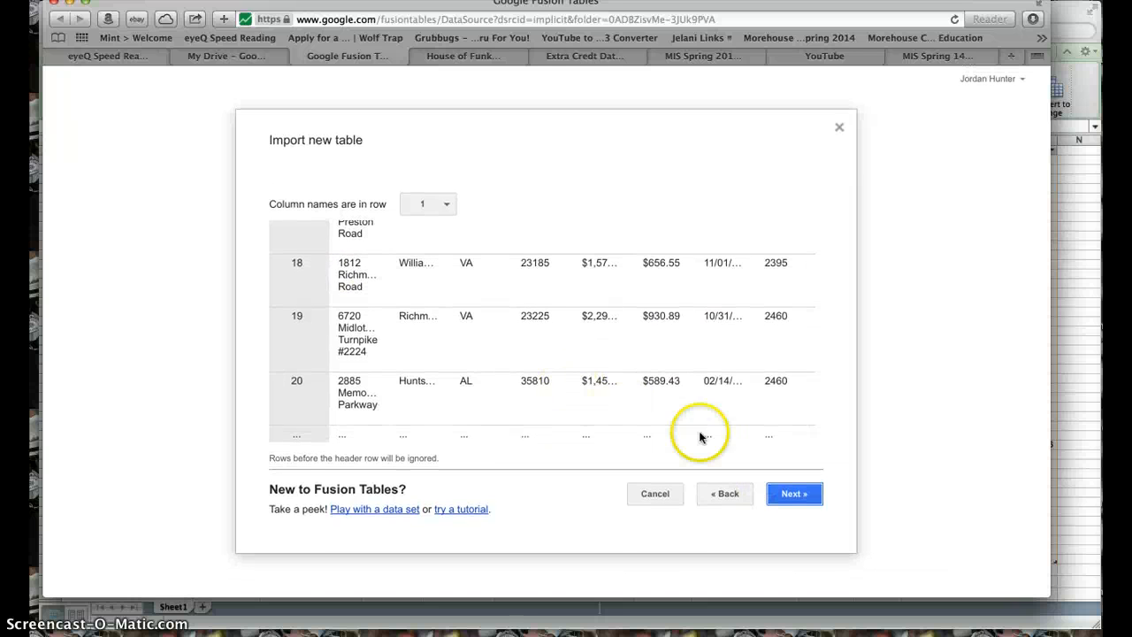
pyautogui.click(294, 433)
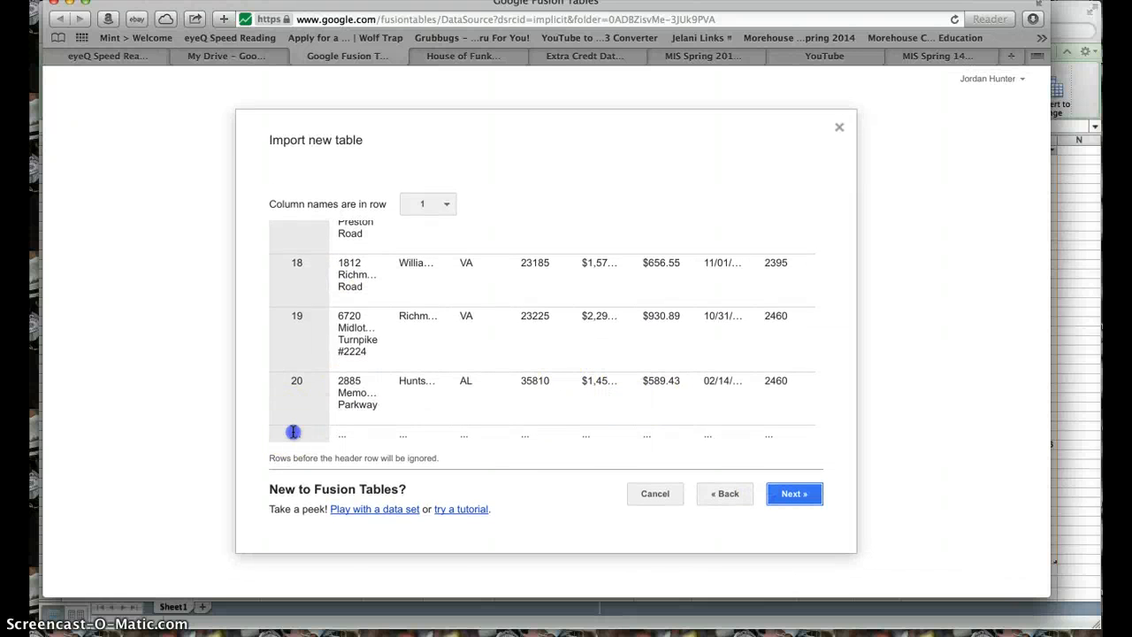
pyautogui.click(783, 494)
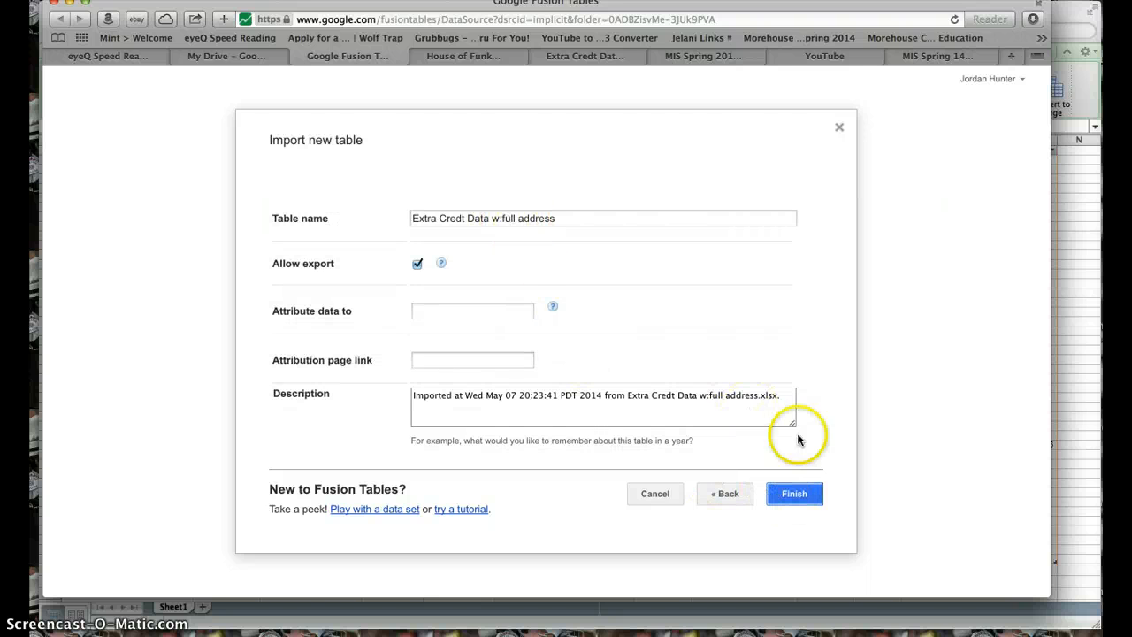
pyautogui.click(801, 499)
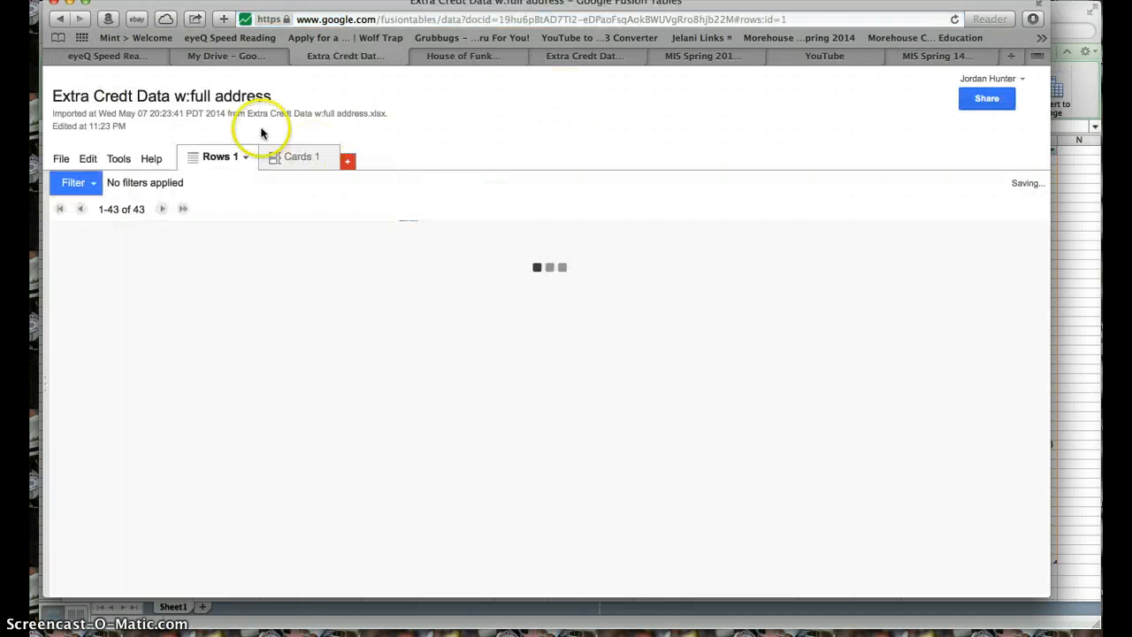
# - Look through the imported rows and change the Full Address column's type to Location, saving the change
pyautogui.scroll(-5, 400, 431)
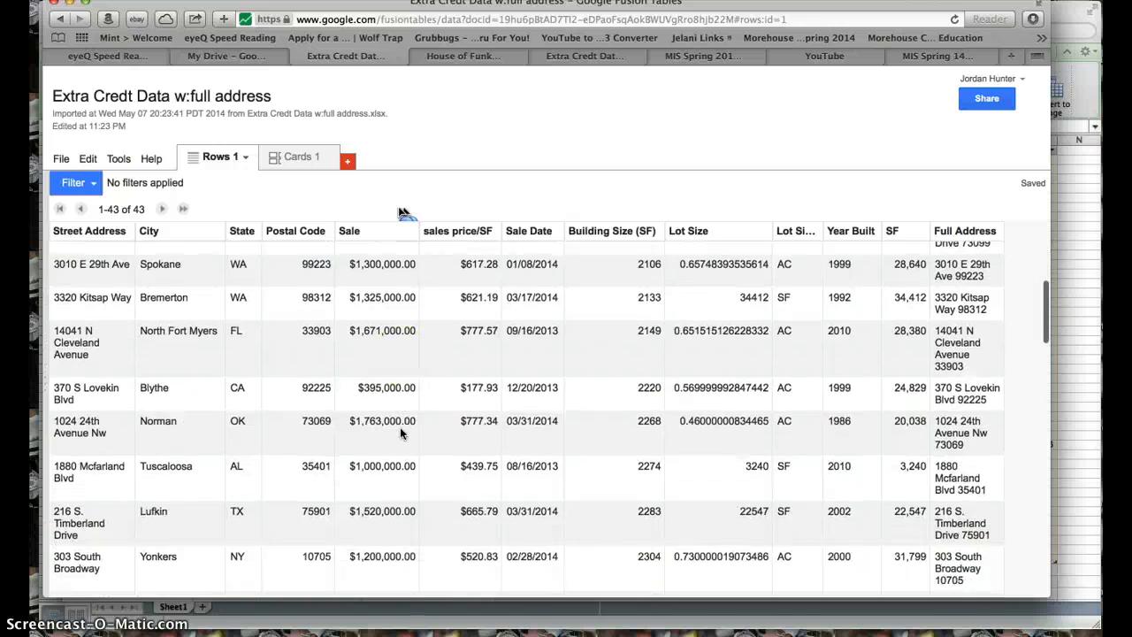
pyautogui.scroll(-10, 399, 429)
pyautogui.scroll(15, 399, 430)
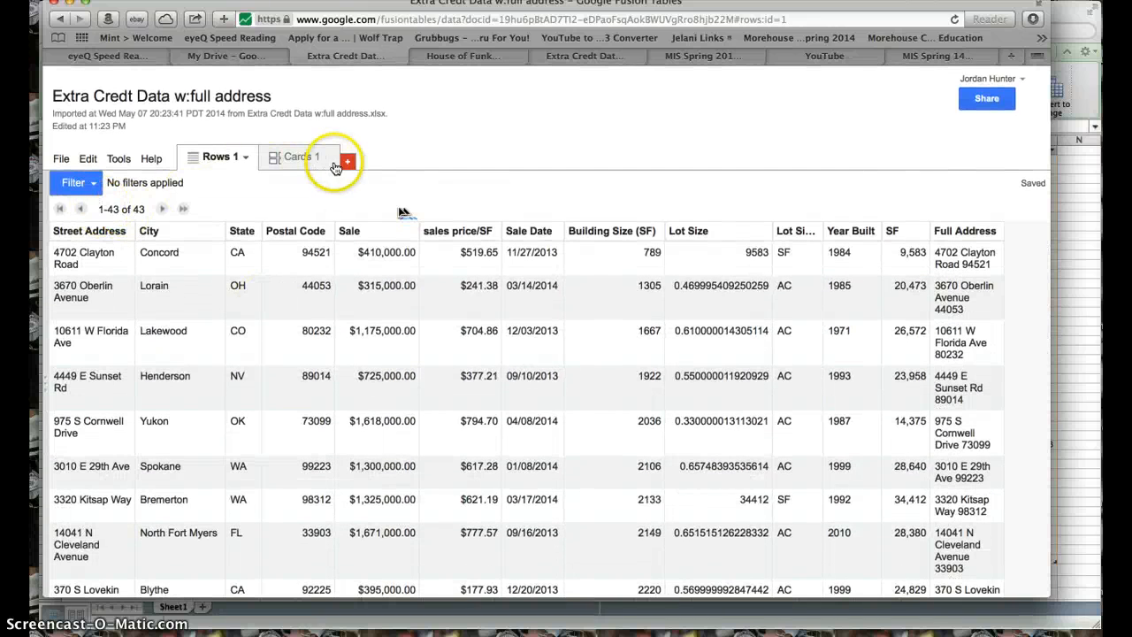
pyautogui.click(994, 231)
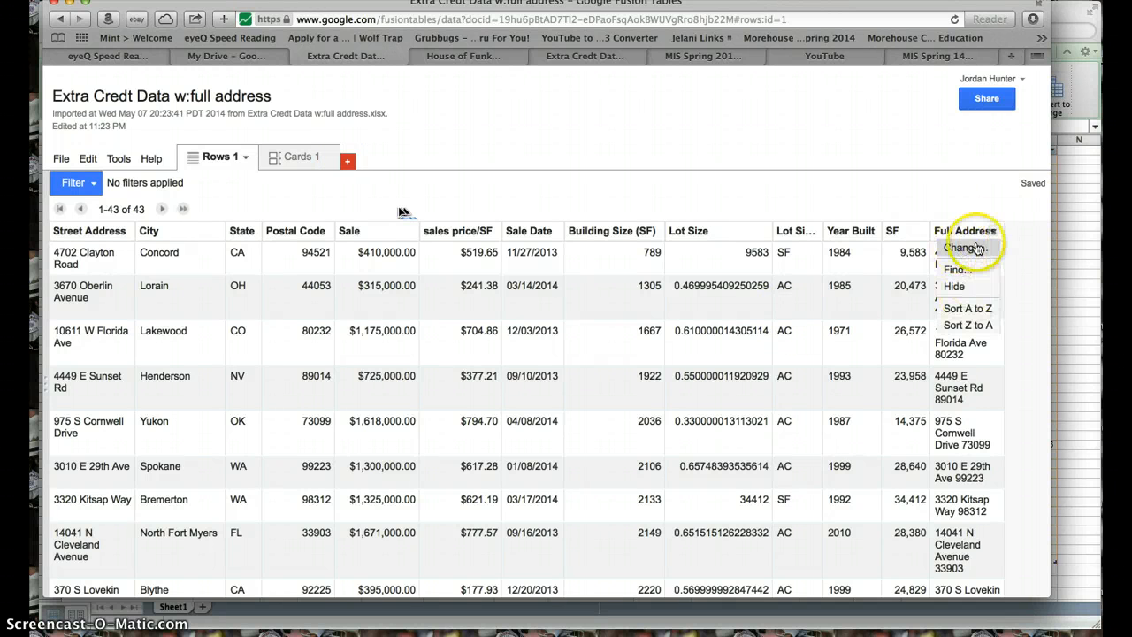
pyautogui.click(966, 250)
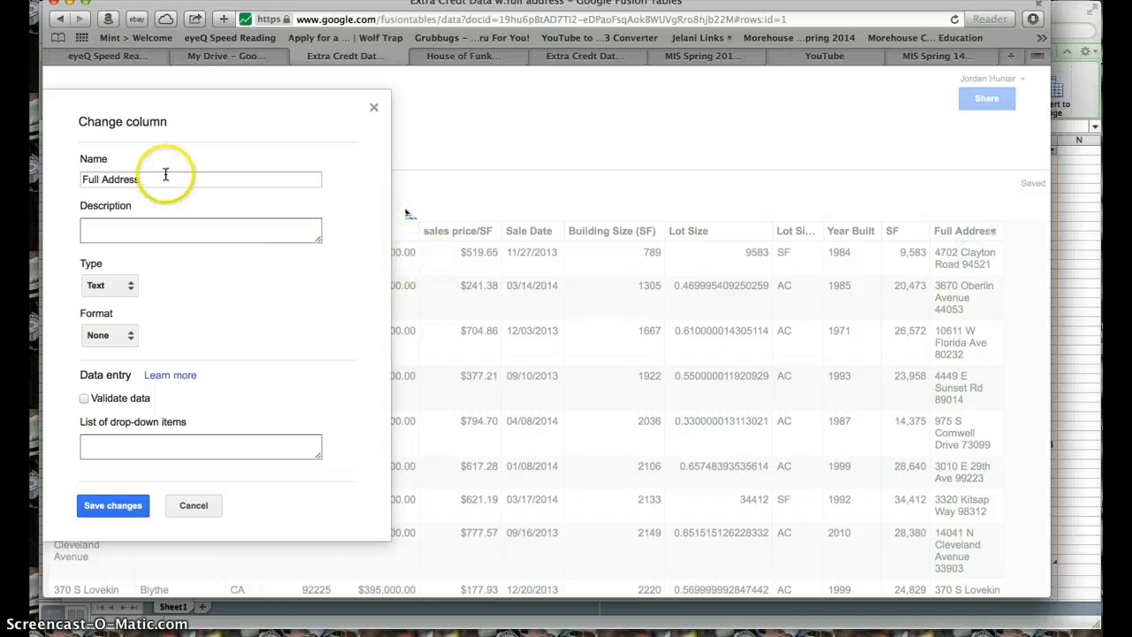
pyautogui.click(116, 287)
pyautogui.click(127, 327)
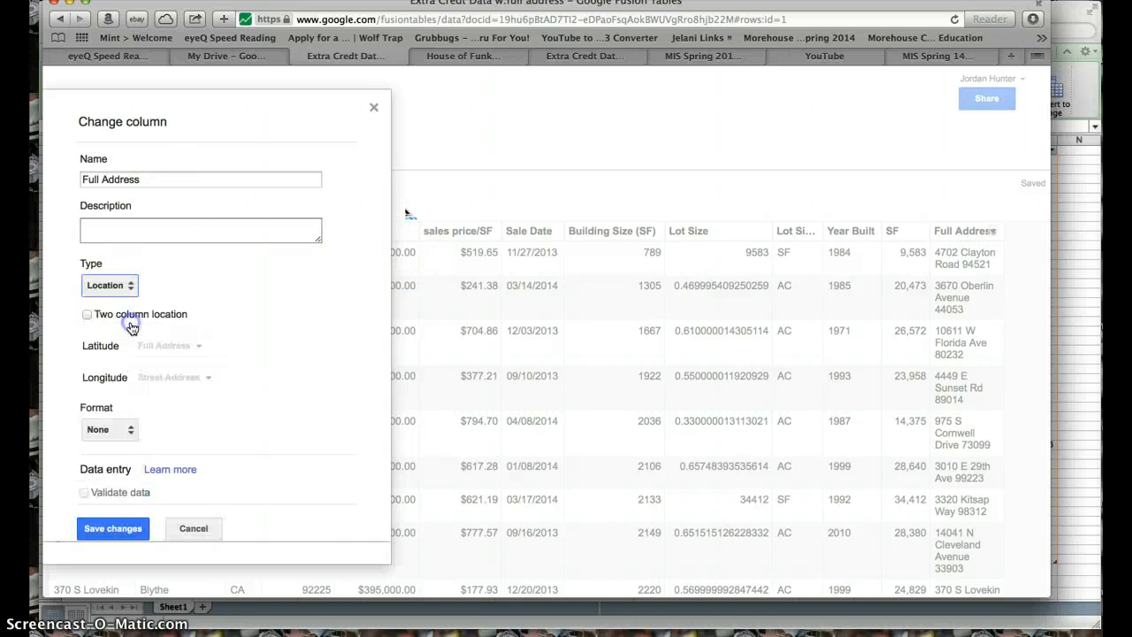
pyautogui.click(112, 528)
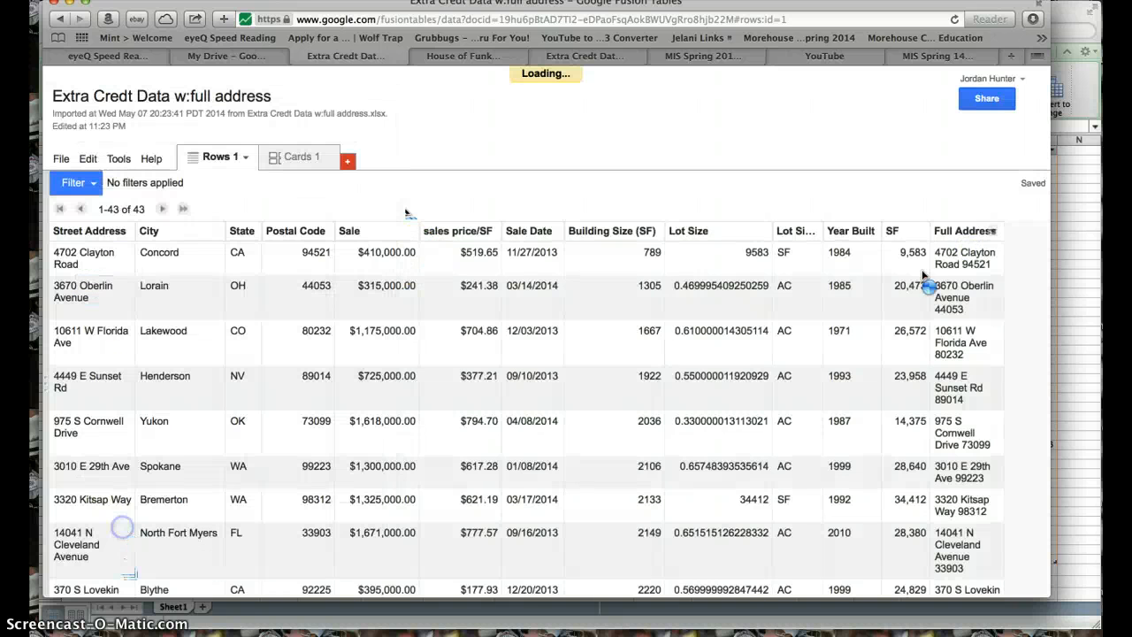
# - Set the number format of the sales price/SF column to $1,234.56 and save the change
pyautogui.click(488, 232)
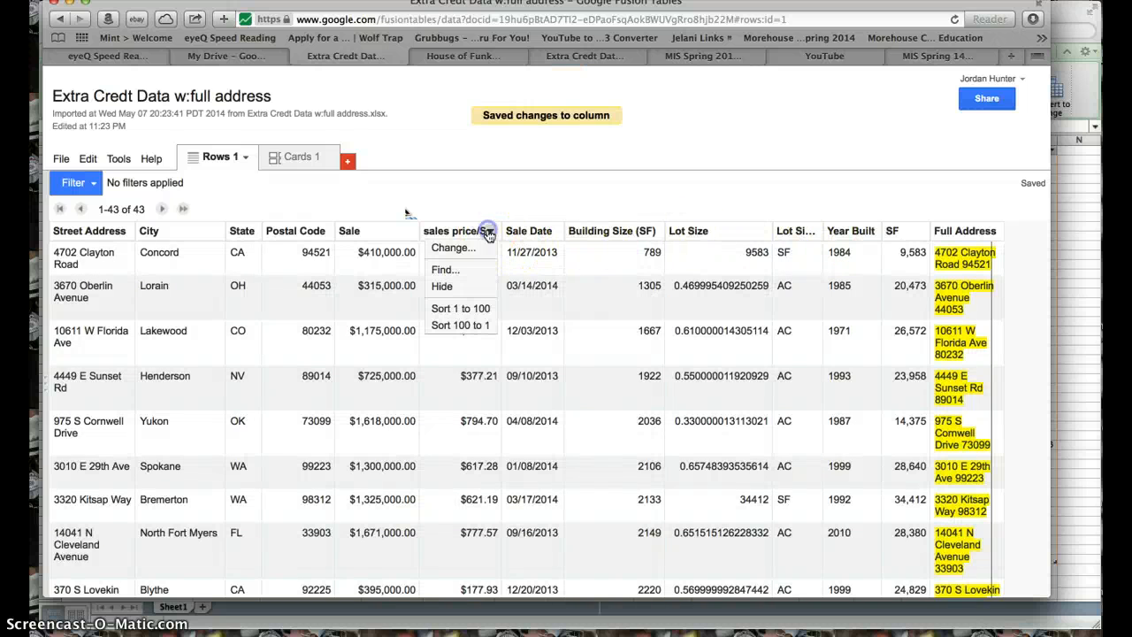
pyautogui.click(448, 250)
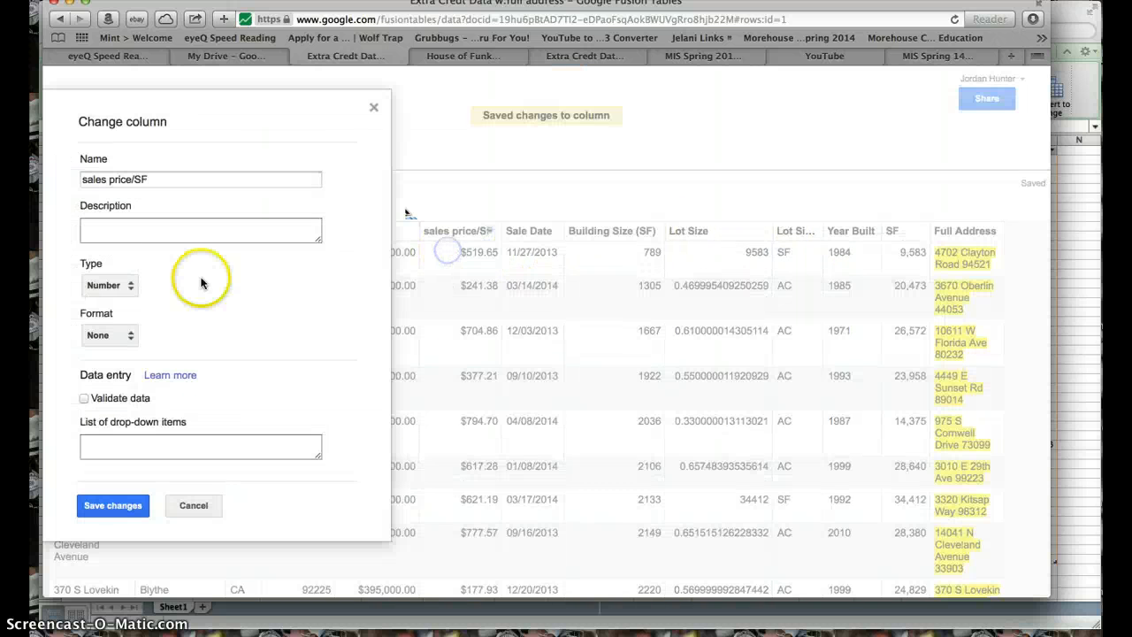
pyautogui.click(124, 335)
pyautogui.click(130, 377)
pyautogui.click(115, 505)
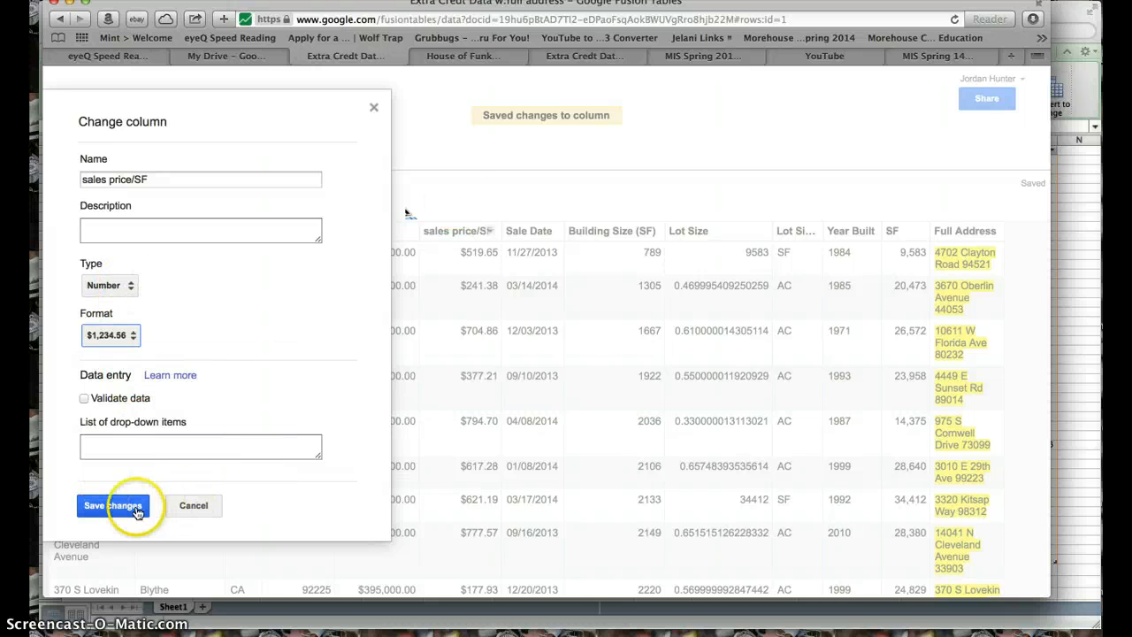
# - Set the number format of the Sale column to $1,234.56 and save the change
pyautogui.click(407, 232)
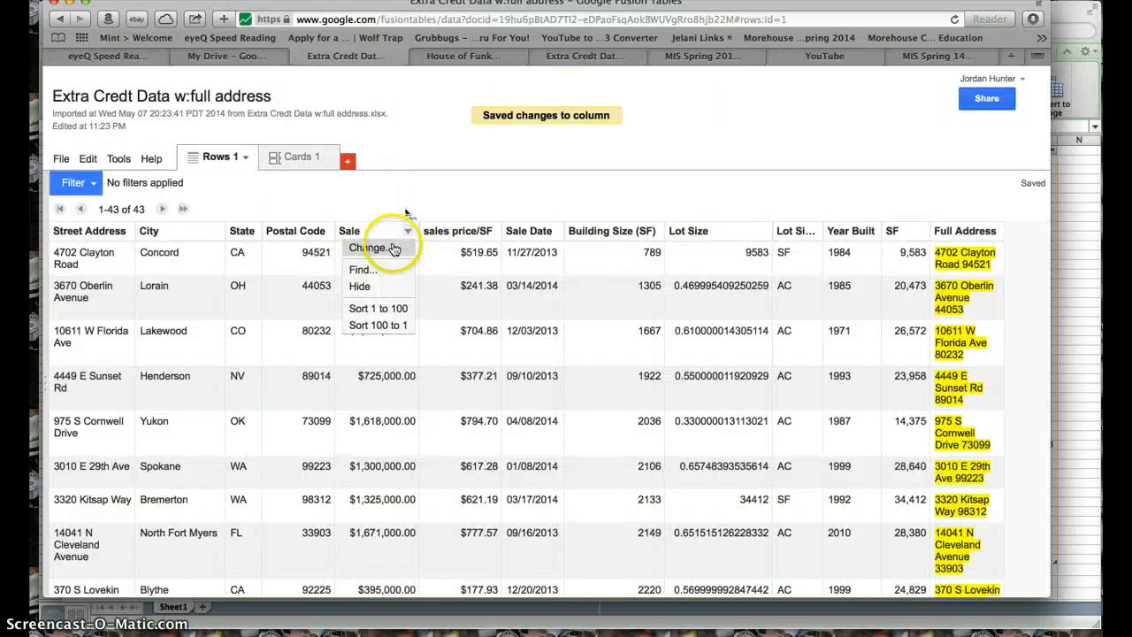
pyautogui.click(364, 247)
pyautogui.click(133, 338)
pyautogui.click(127, 378)
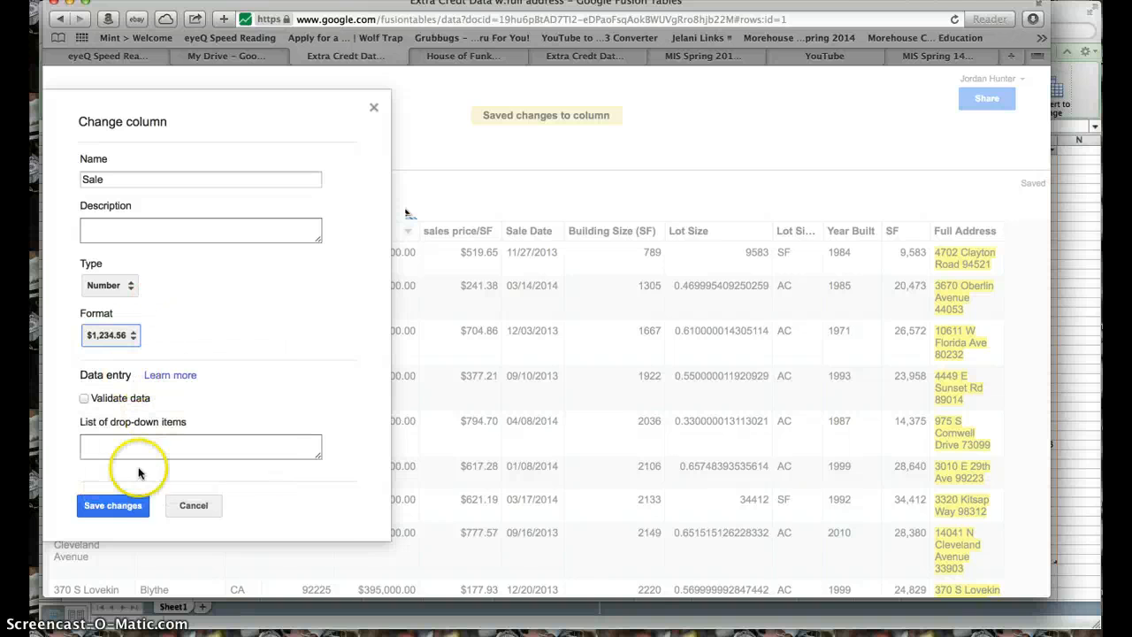
pyautogui.click(113, 505)
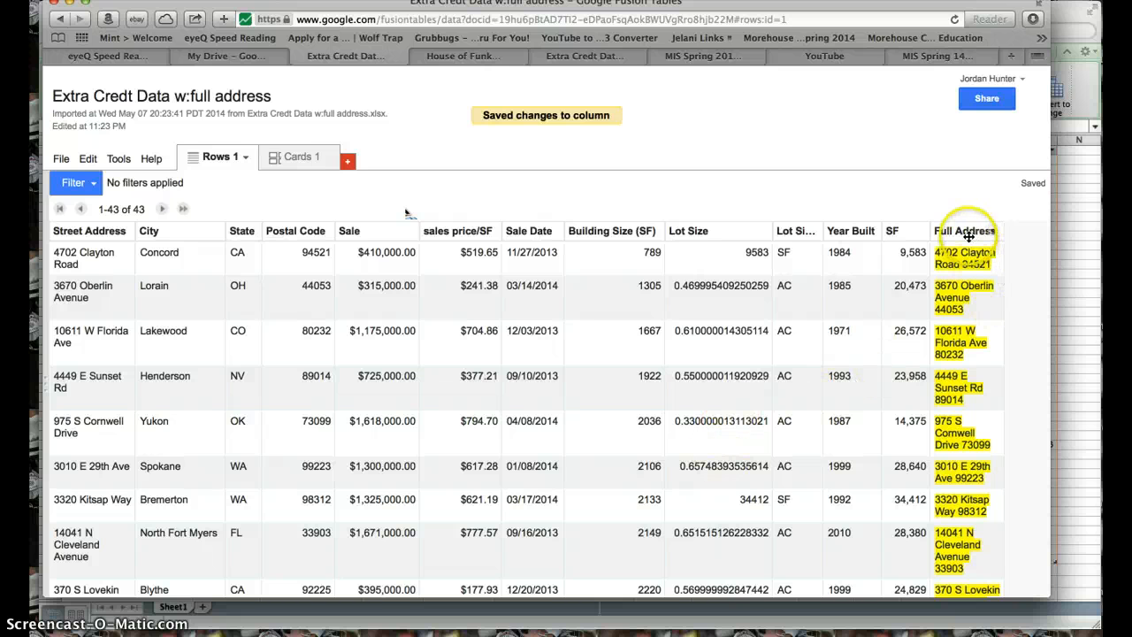
# - Add a map view to the table and geocode the addresses in the Full Address column
pyautogui.click(348, 163)
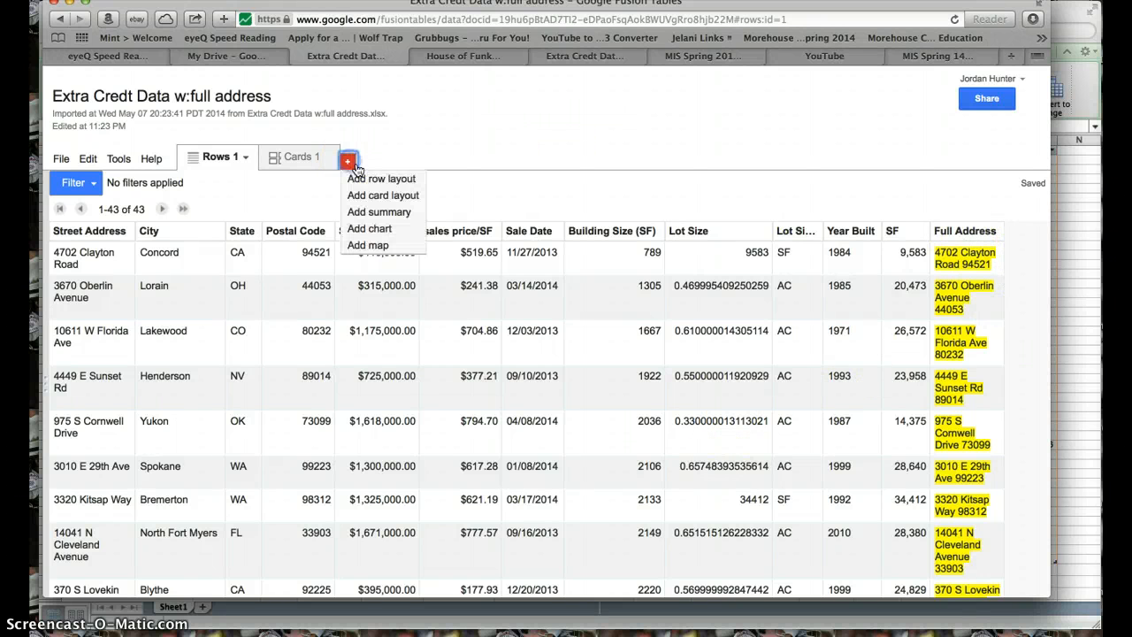
pyautogui.click(383, 243)
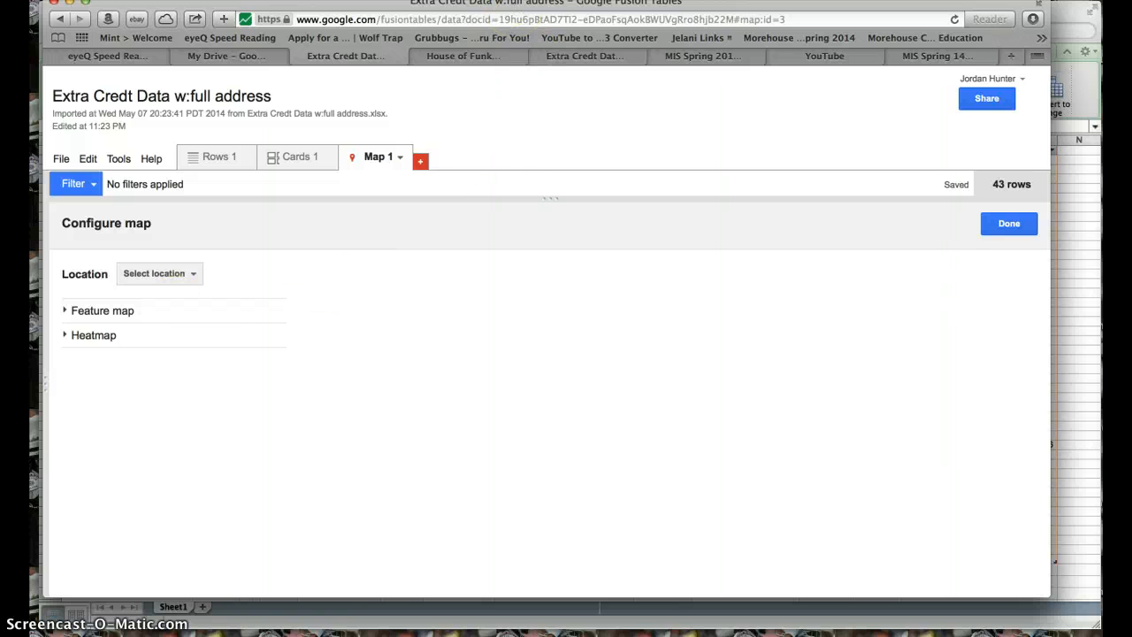
pyautogui.moveTo(508, 5)
pyautogui.mouseDown()
pyautogui.moveTo(507, 26)
pyautogui.moveTo(506, 12)
pyautogui.mouseUp()
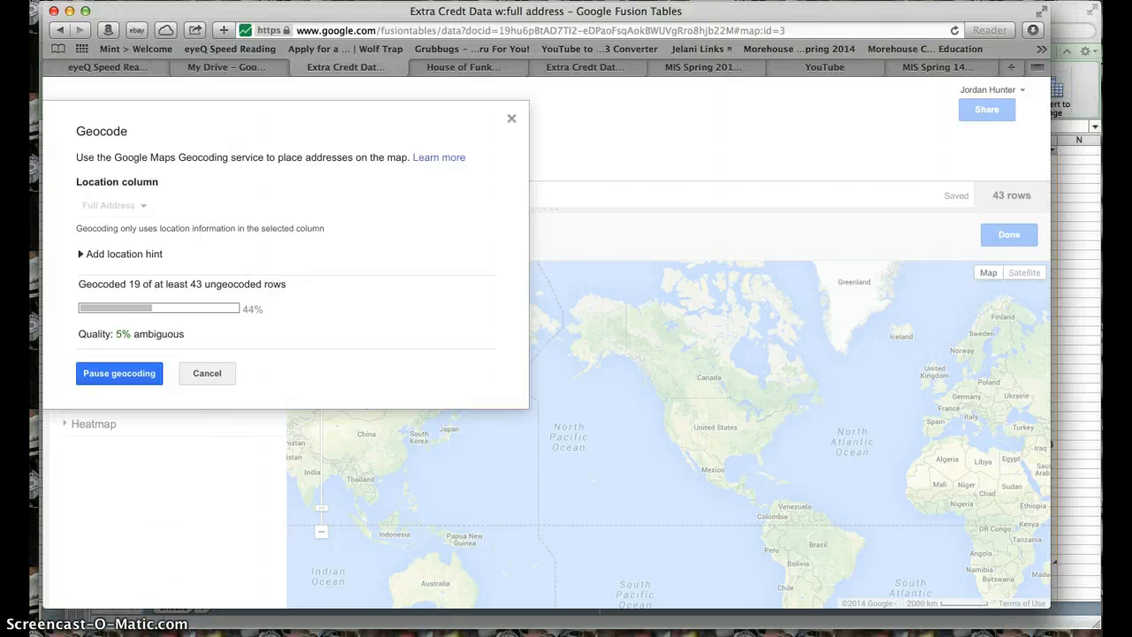
pyautogui.click(612, 425)
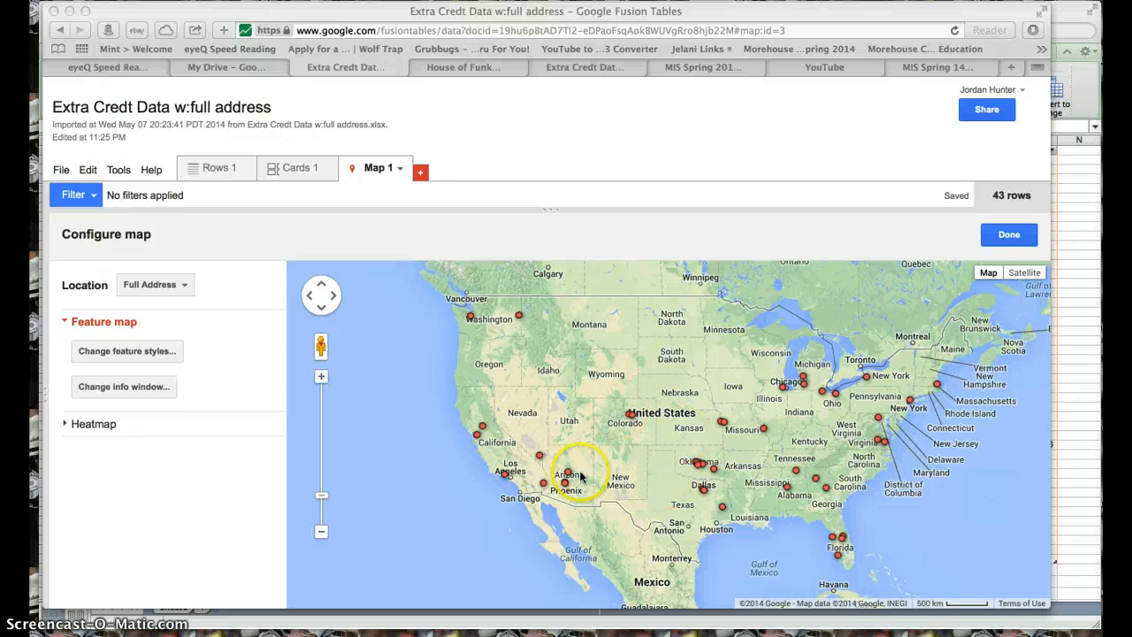
# - Look through the table's rows to compare the property data with the points on the map
pyautogui.click(228, 168)
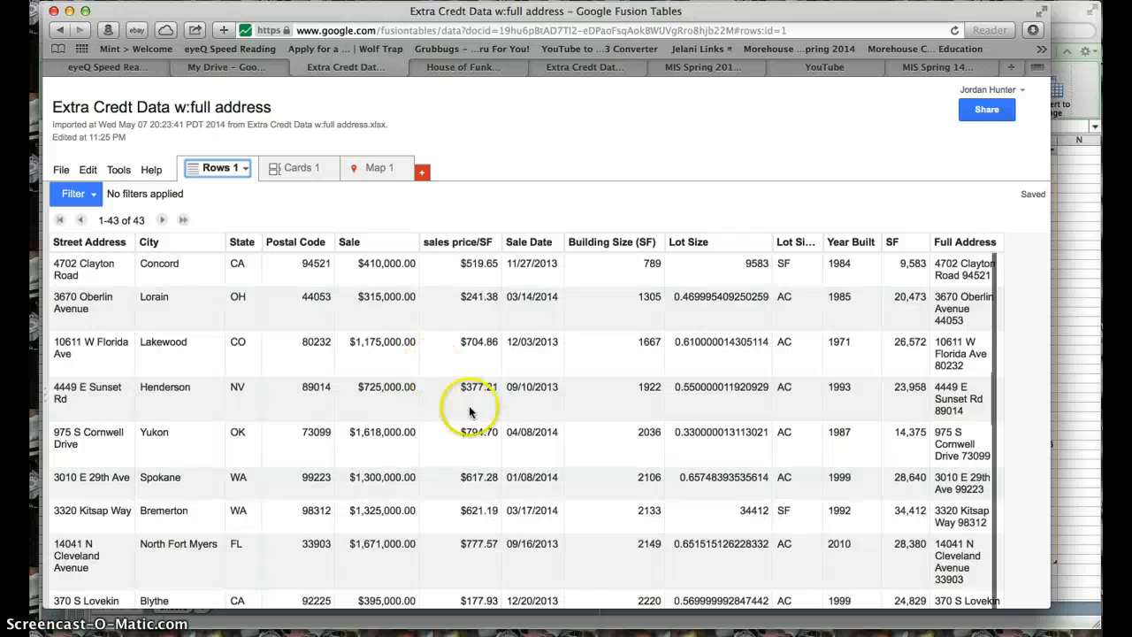
pyautogui.scroll(-9, 469, 412)
pyautogui.scroll(3, 470, 412)
pyautogui.scroll(-10, 470, 412)
pyautogui.scroll(18, 469, 412)
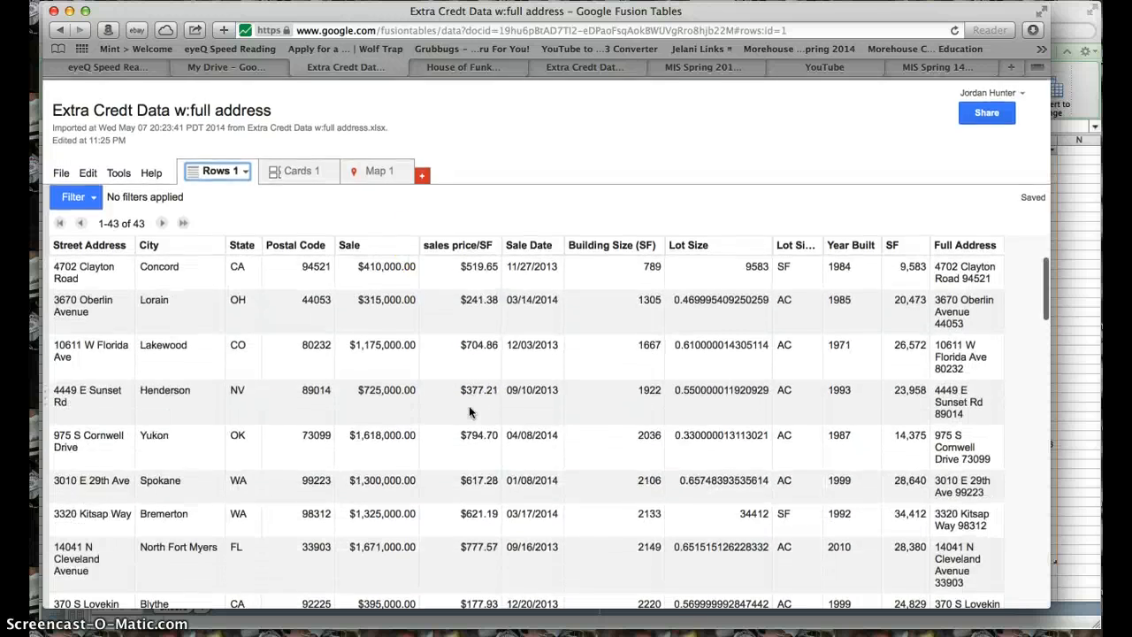
# - Return to the map and divide its marker icons into 4 buckets in the feature styles
pyautogui.click(375, 170)
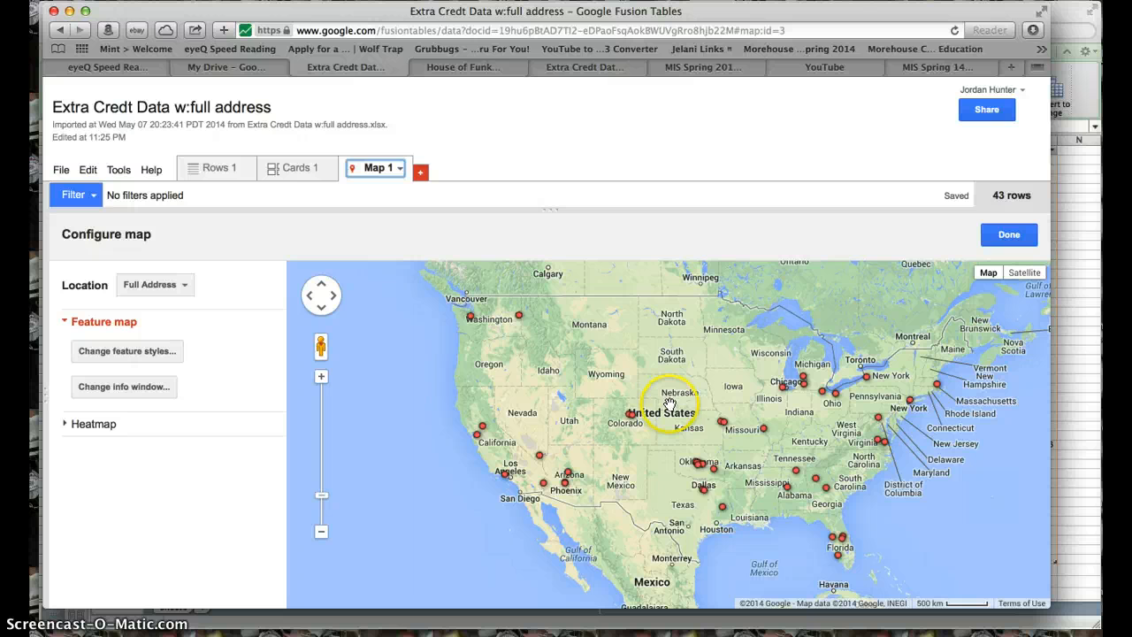
pyautogui.click(128, 351)
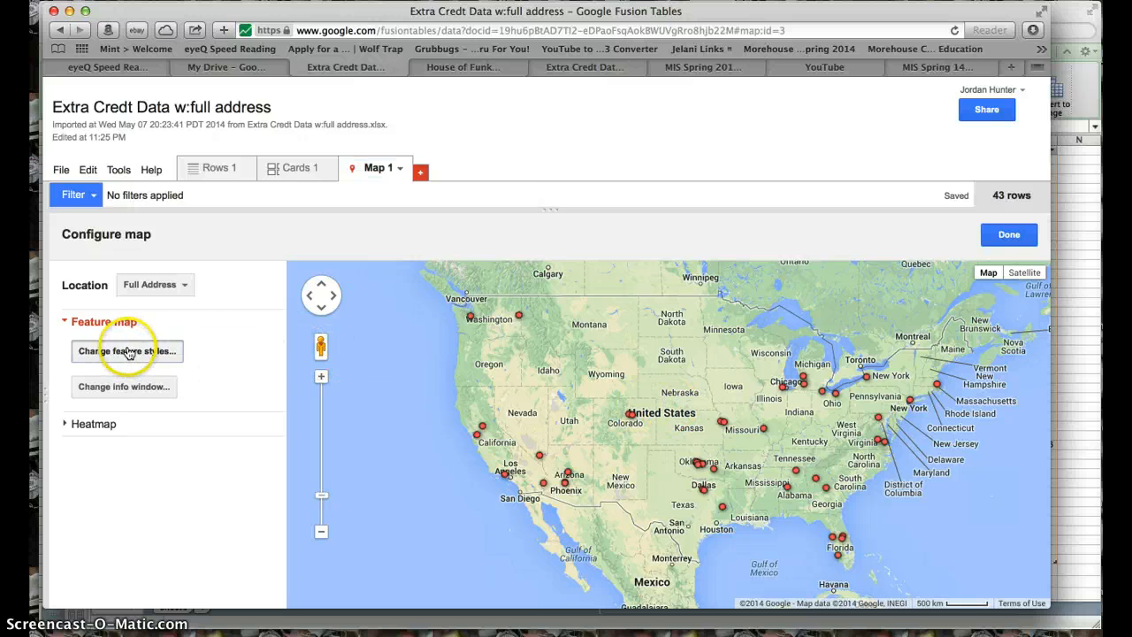
pyautogui.click(319, 190)
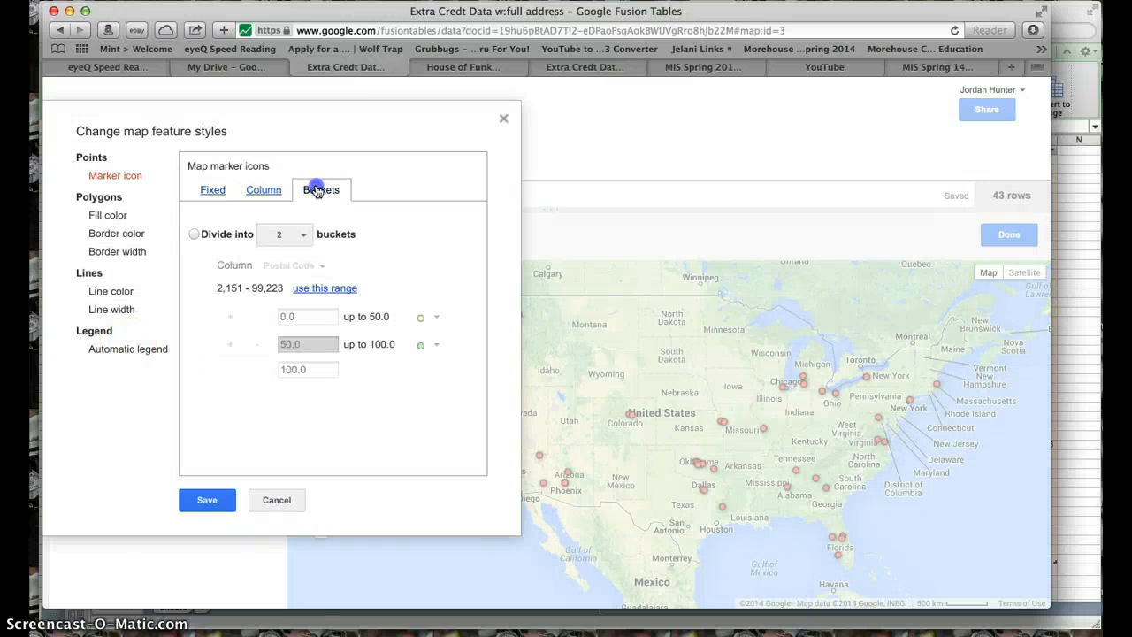
pyautogui.click(304, 234)
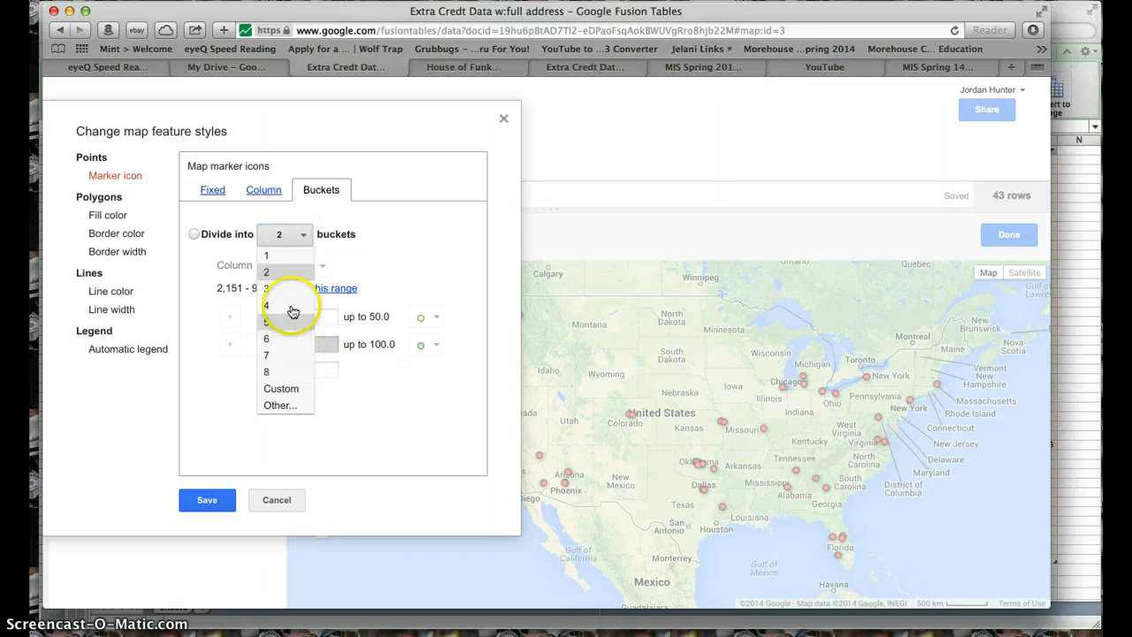
pyautogui.click(292, 308)
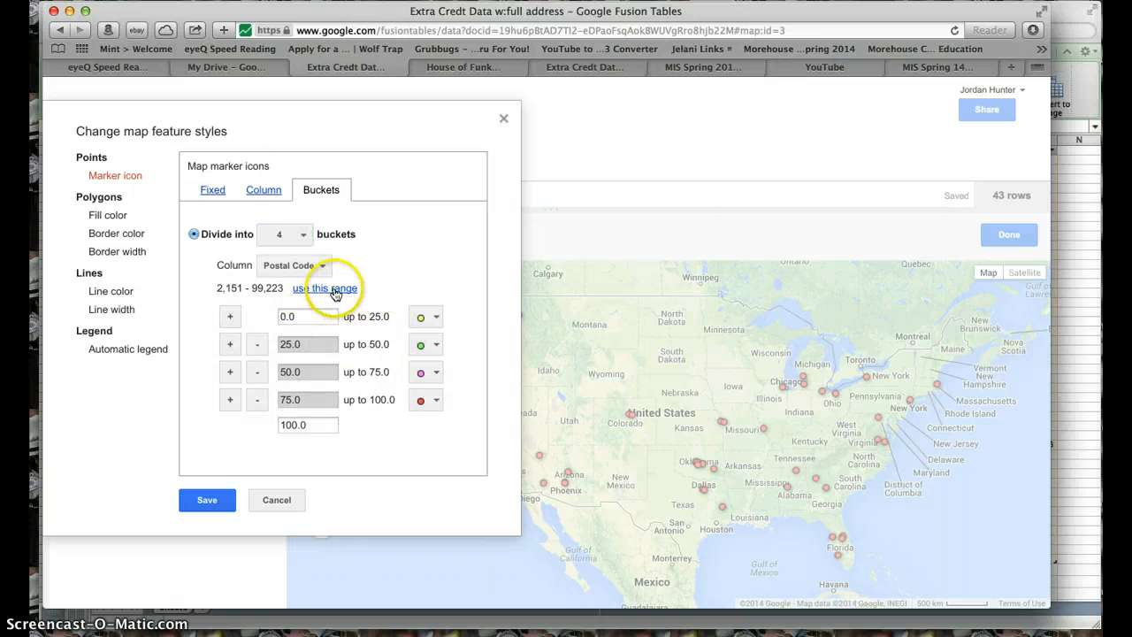
# - Base the marker buckets on the Building Size (SF) column, apply its full data range, and save the map style
pyautogui.click(320, 267)
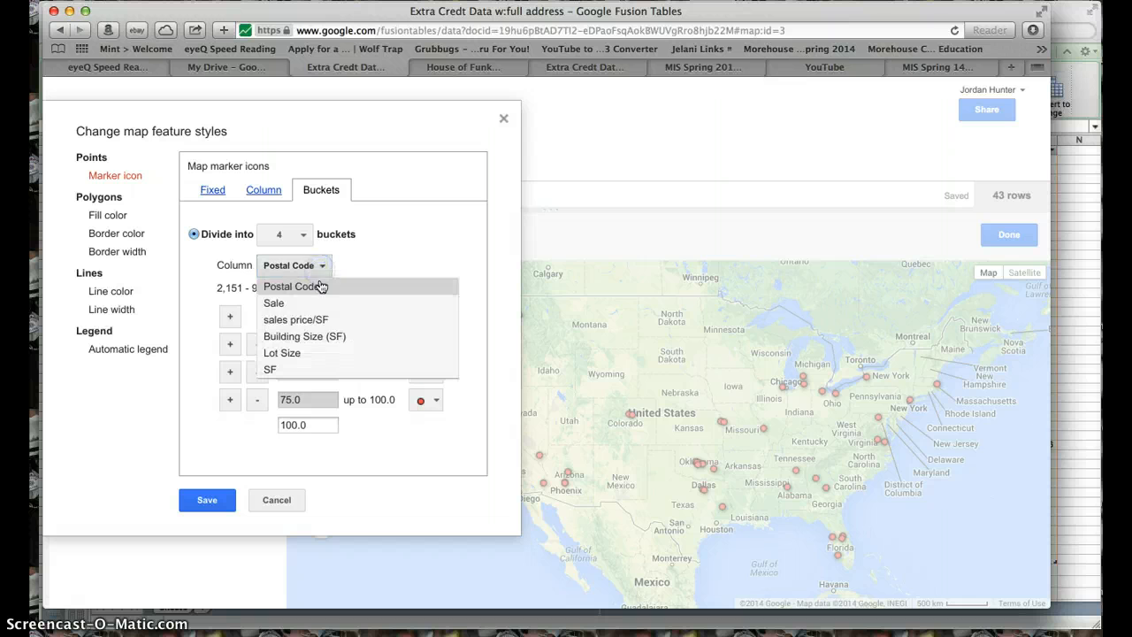
pyautogui.click(325, 325)
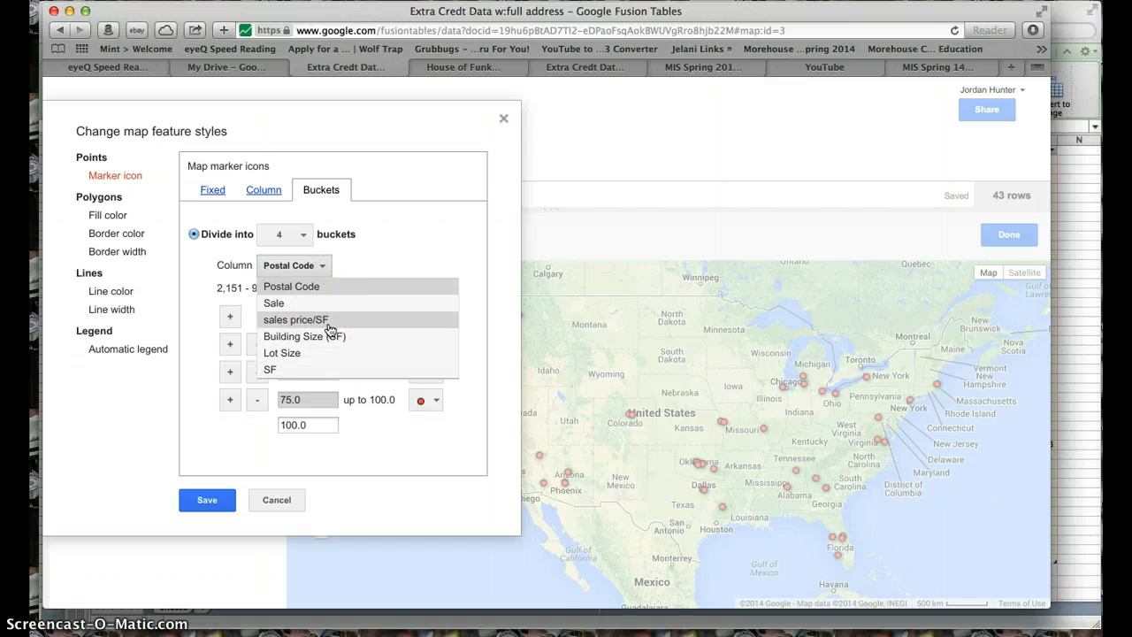
pyautogui.click(329, 355)
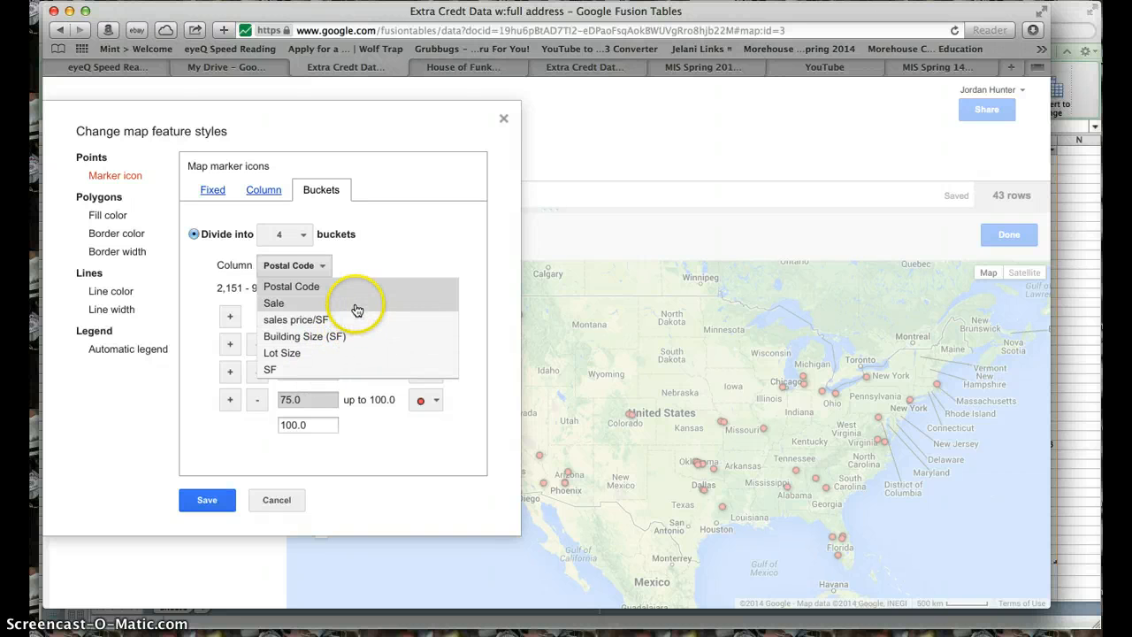
pyautogui.click(318, 343)
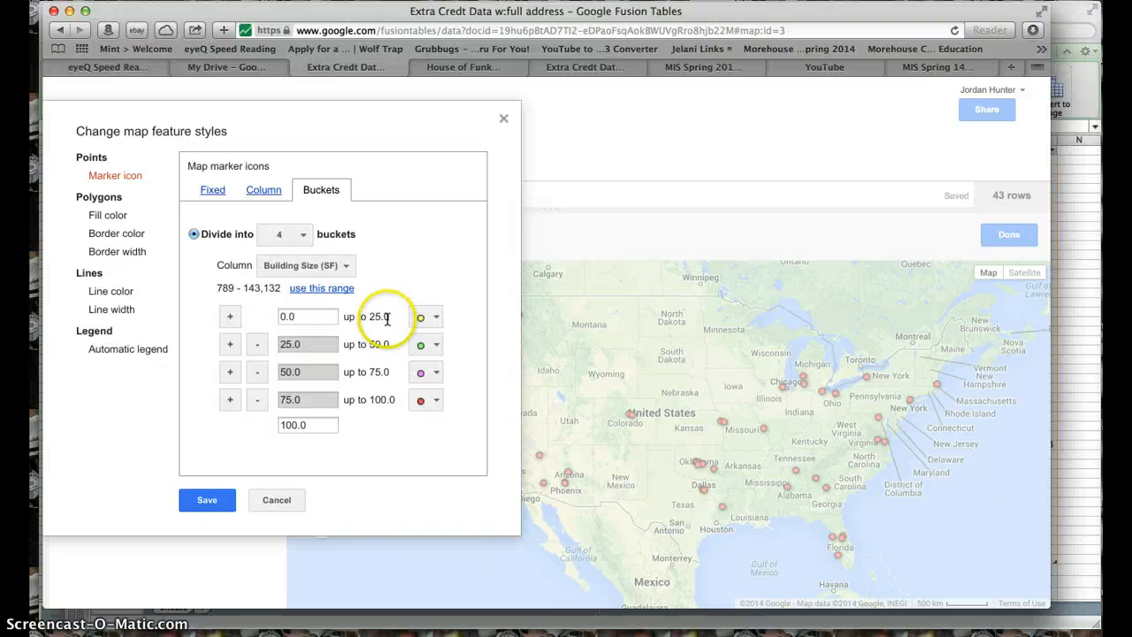
pyautogui.click(324, 289)
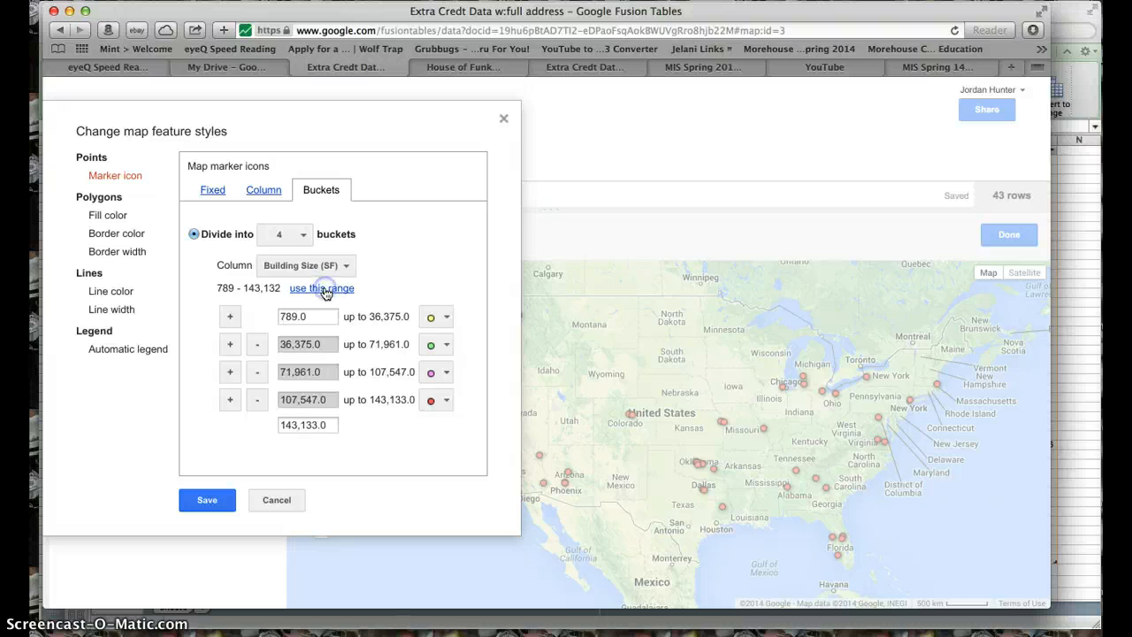
pyautogui.click(212, 501)
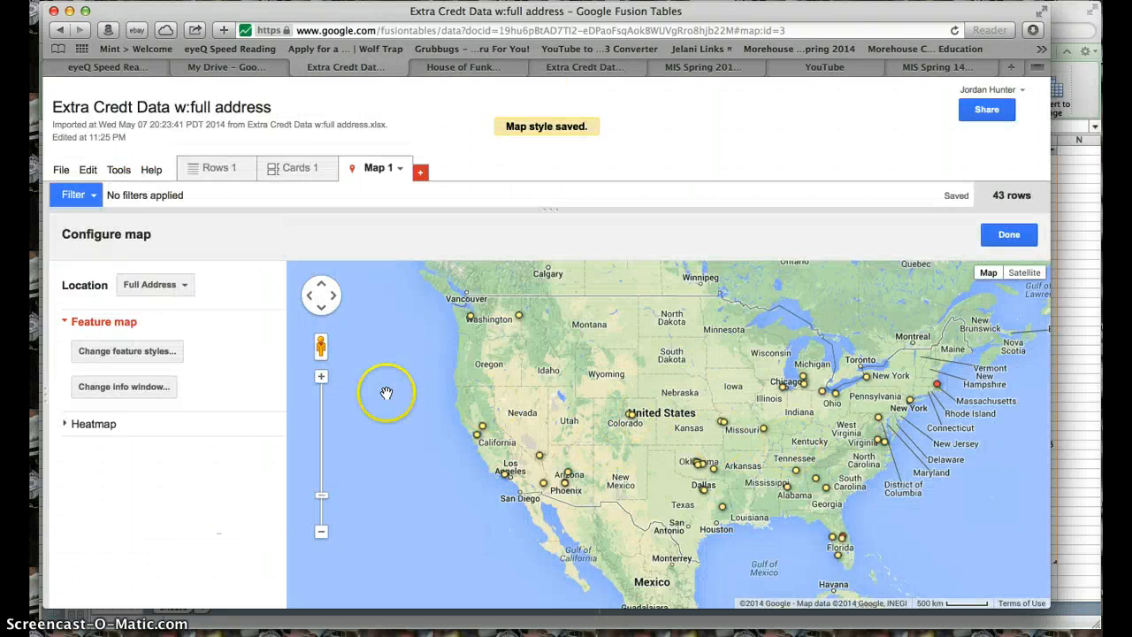
# - Set the four bucket icons, from smallest to largest range, to large_yellow, large_green, large_purple and large_blue, and save the map style
pyautogui.click(140, 350)
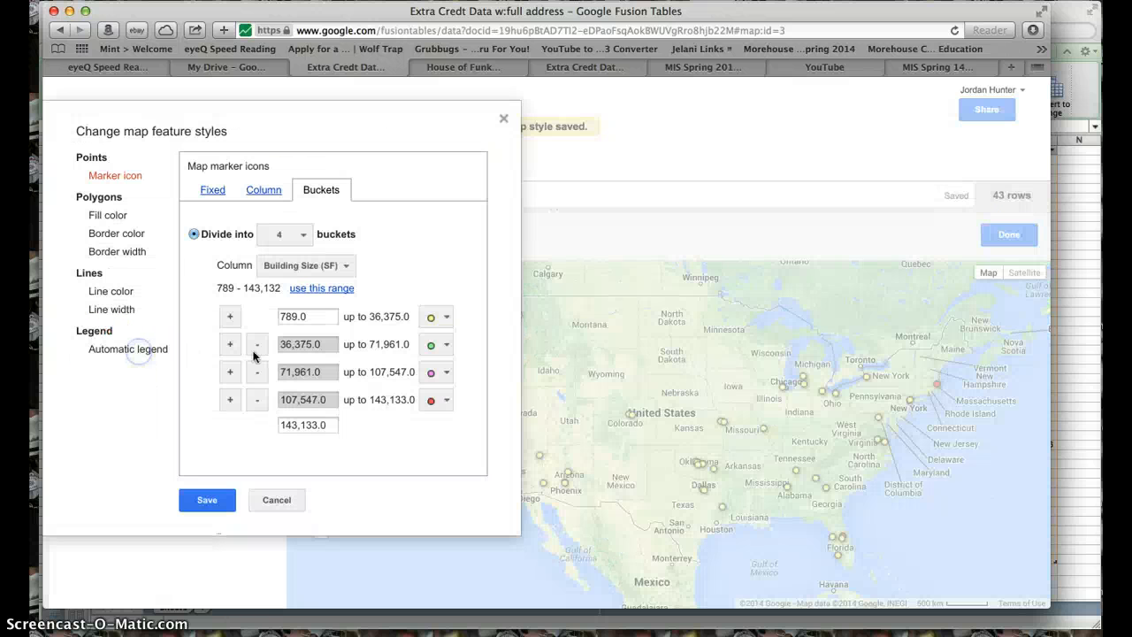
pyautogui.click(209, 502)
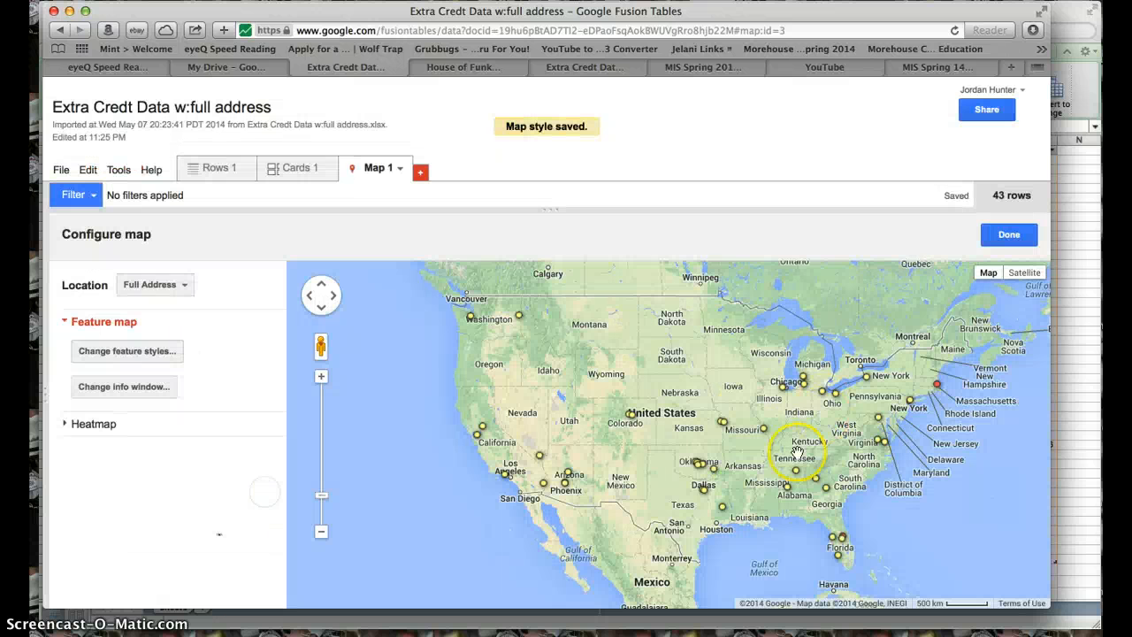
pyautogui.click(148, 352)
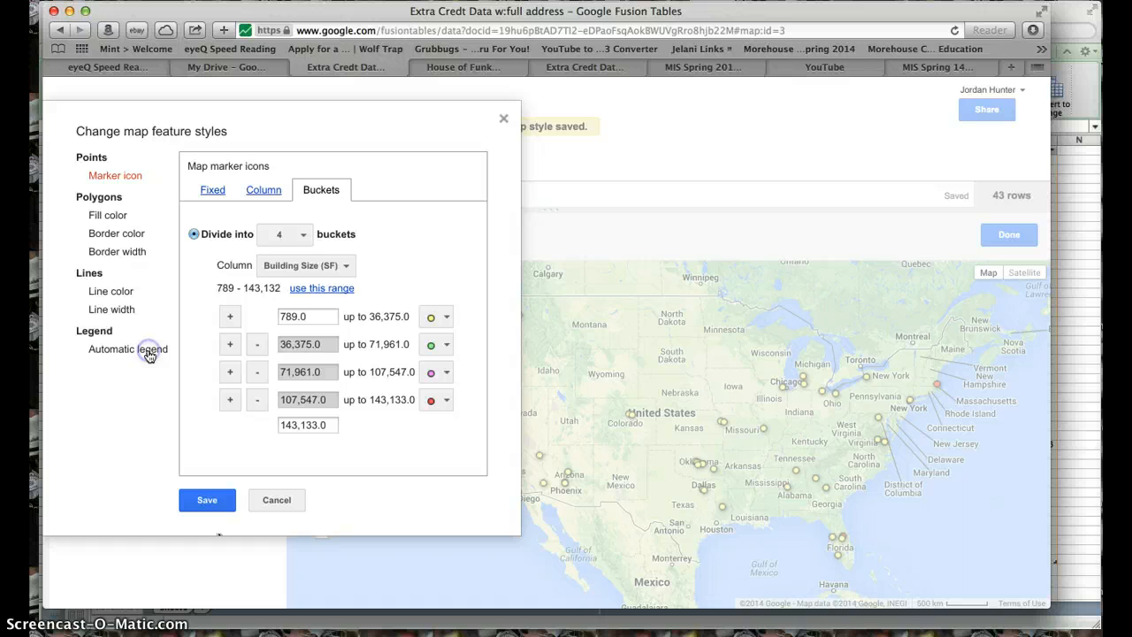
pyautogui.click(446, 318)
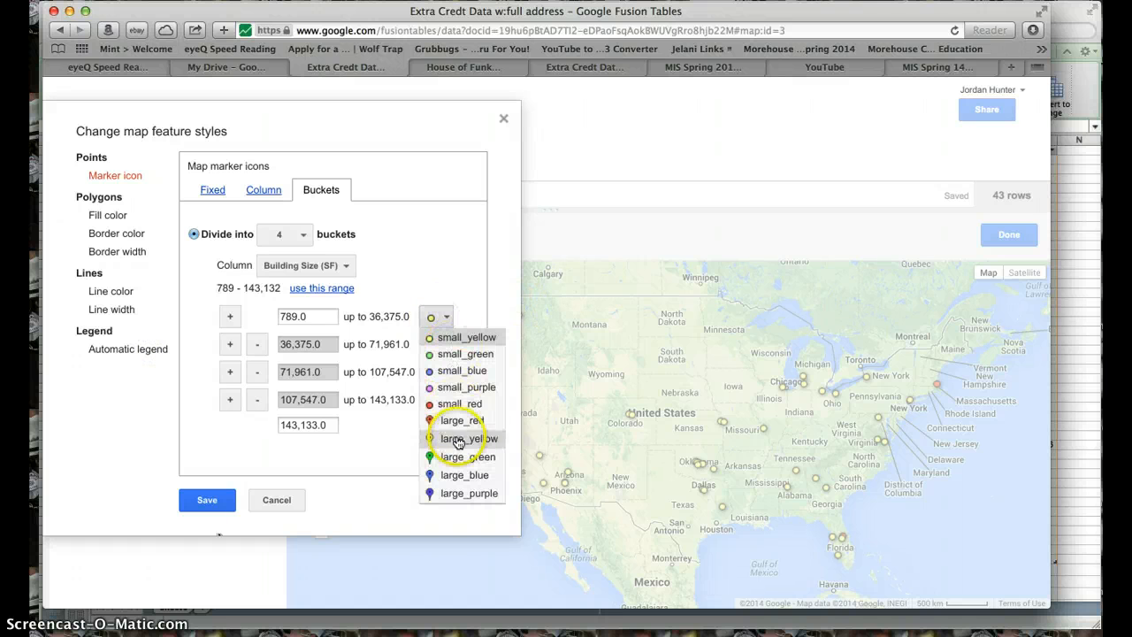
pyautogui.click(456, 435)
pyautogui.click(445, 344)
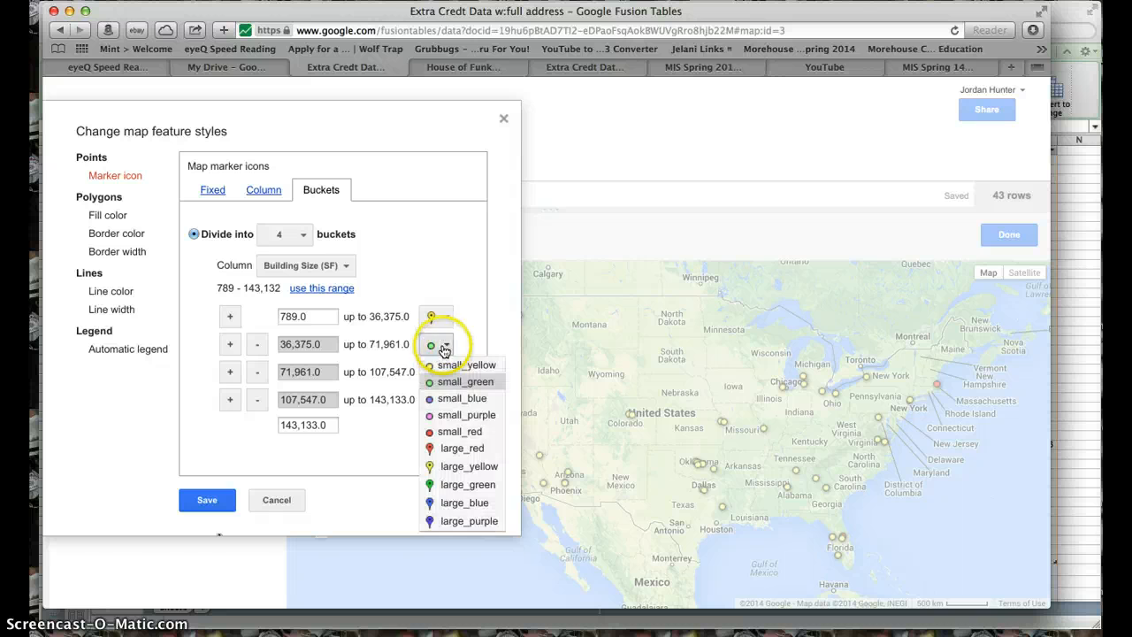
pyautogui.click(442, 490)
pyautogui.click(445, 371)
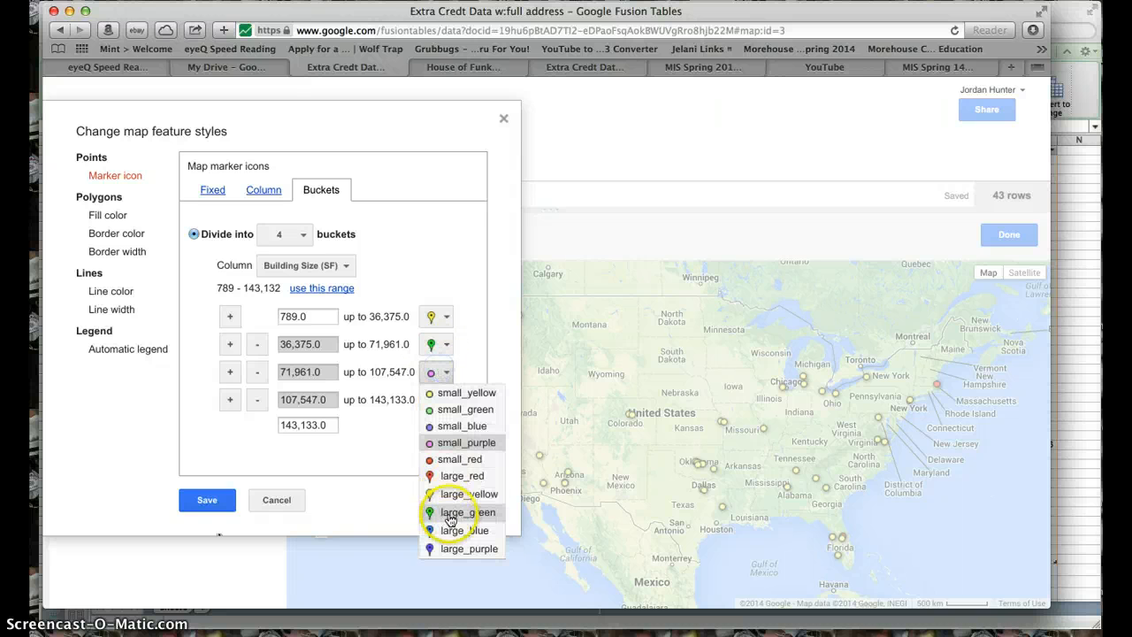
pyautogui.click(446, 546)
pyautogui.click(444, 400)
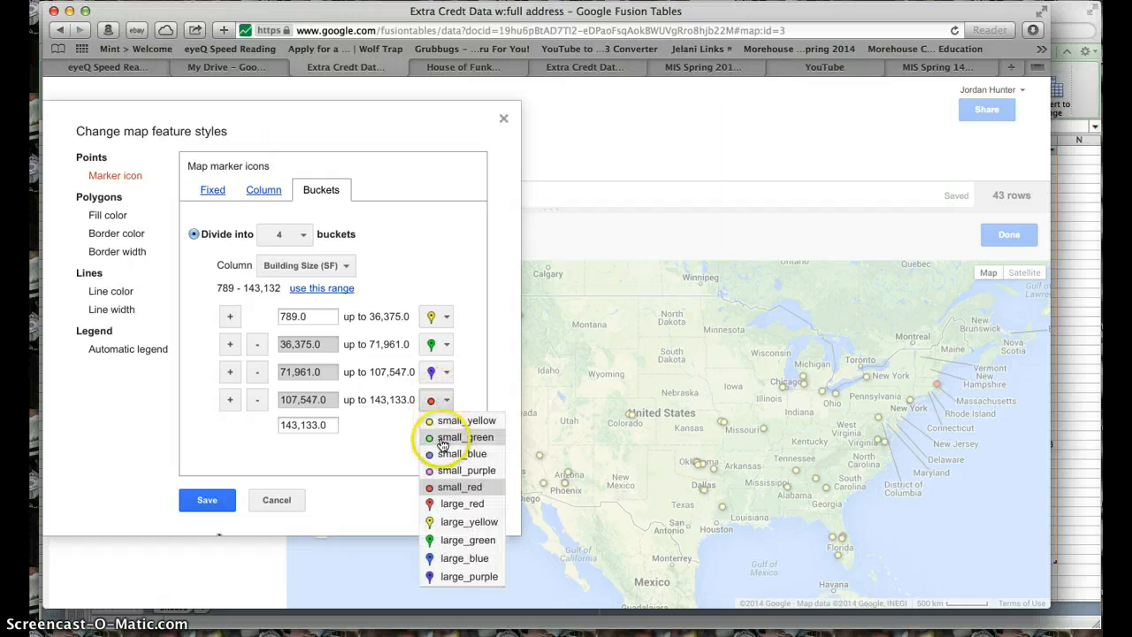
pyautogui.click(447, 559)
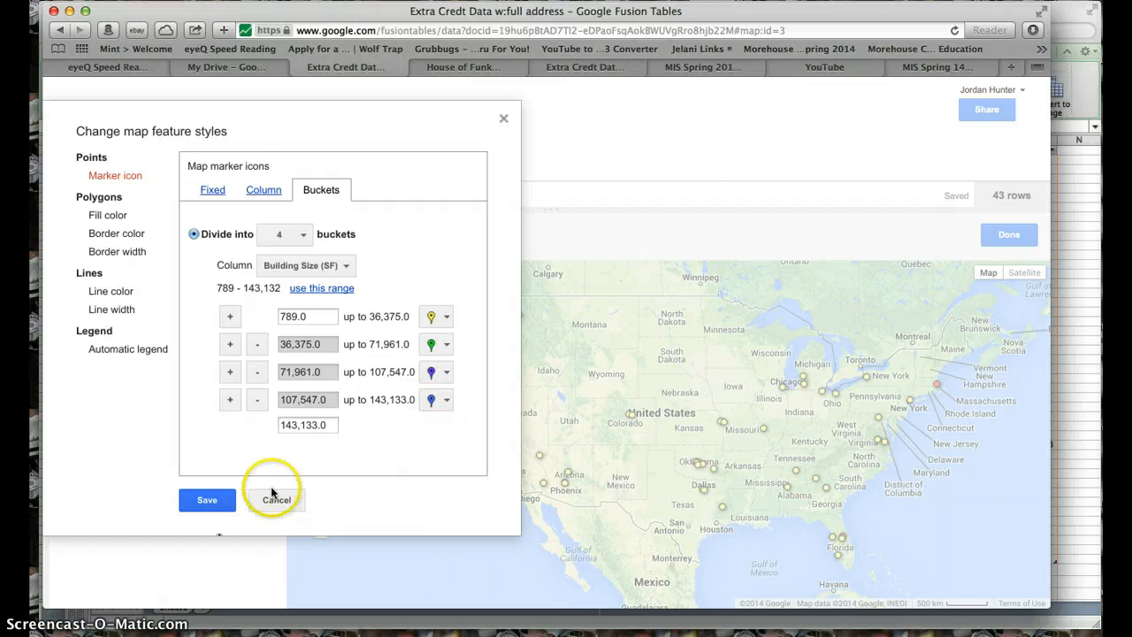
pyautogui.click(222, 502)
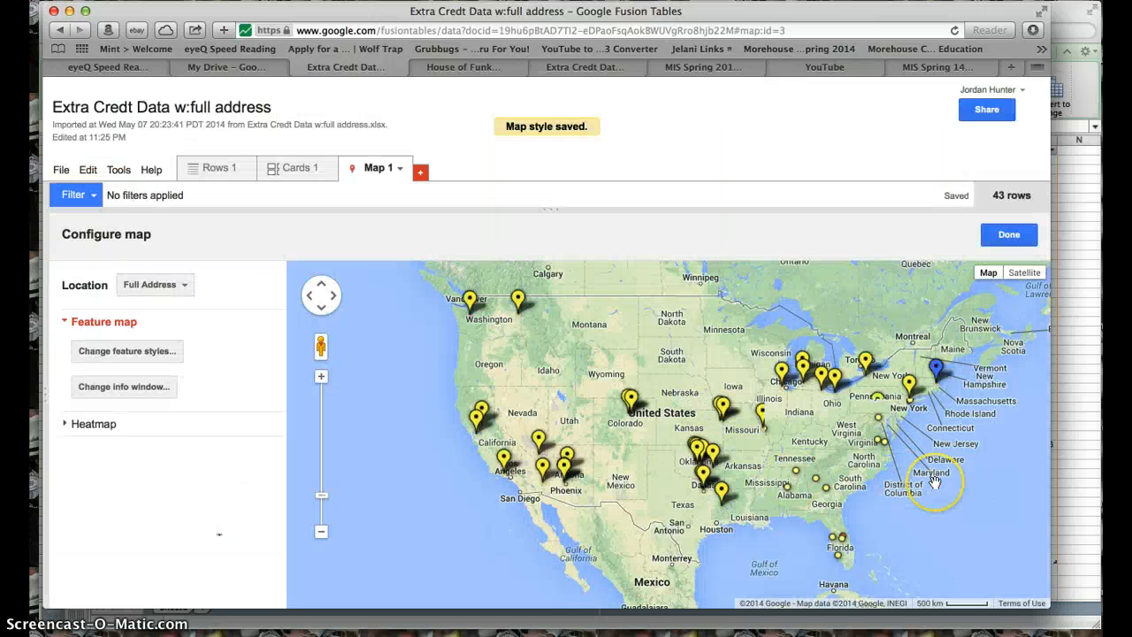
# - Show the automatic marker legend titled Building Size (SF) in the map's lower-right corner and save the style
pyautogui.click(152, 351)
pyautogui.click(126, 349)
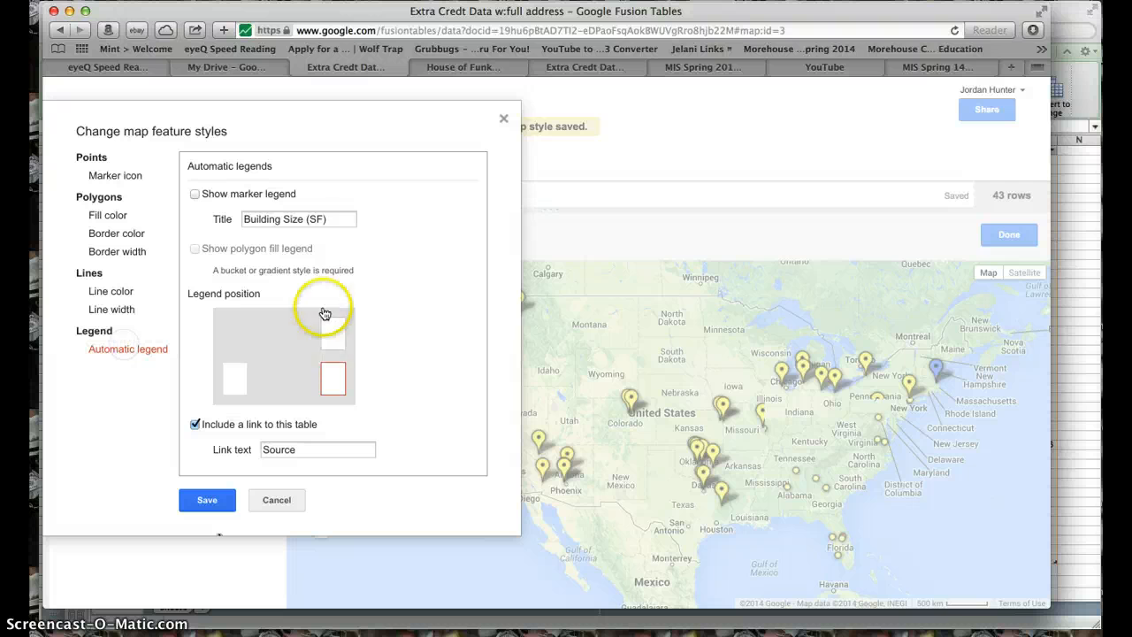
pyautogui.click(234, 380)
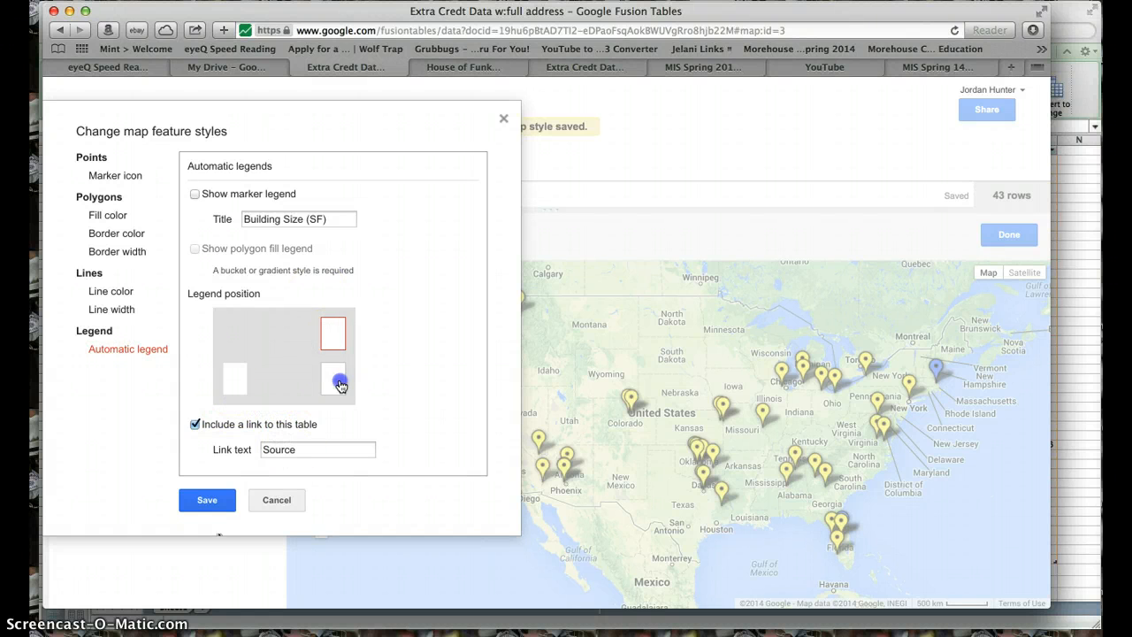
pyautogui.click(203, 501)
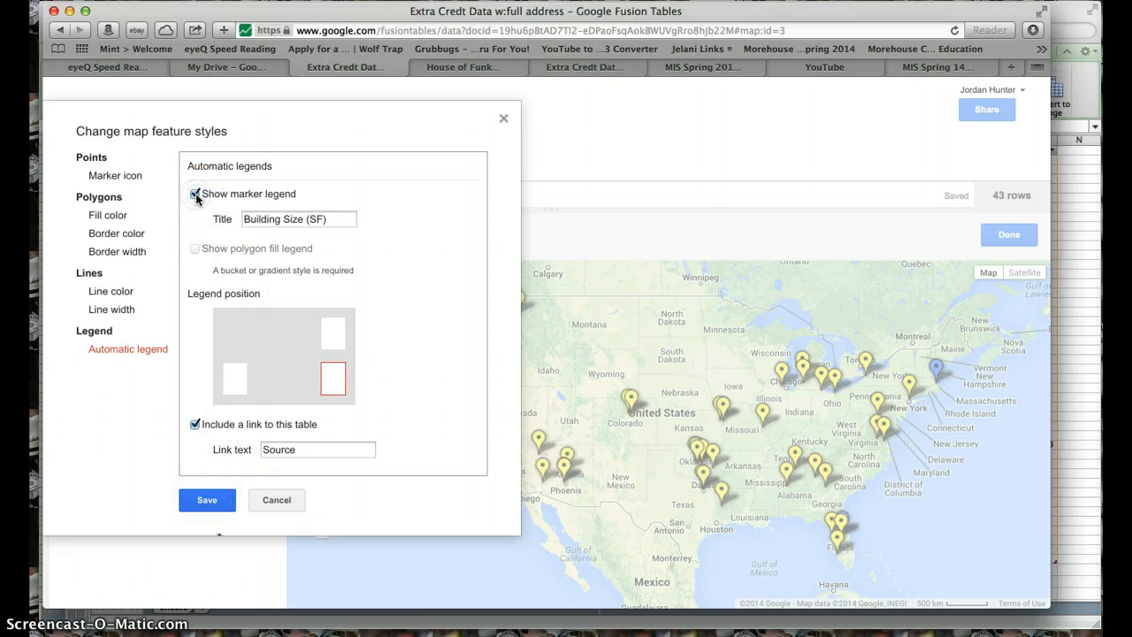
pyautogui.click(211, 500)
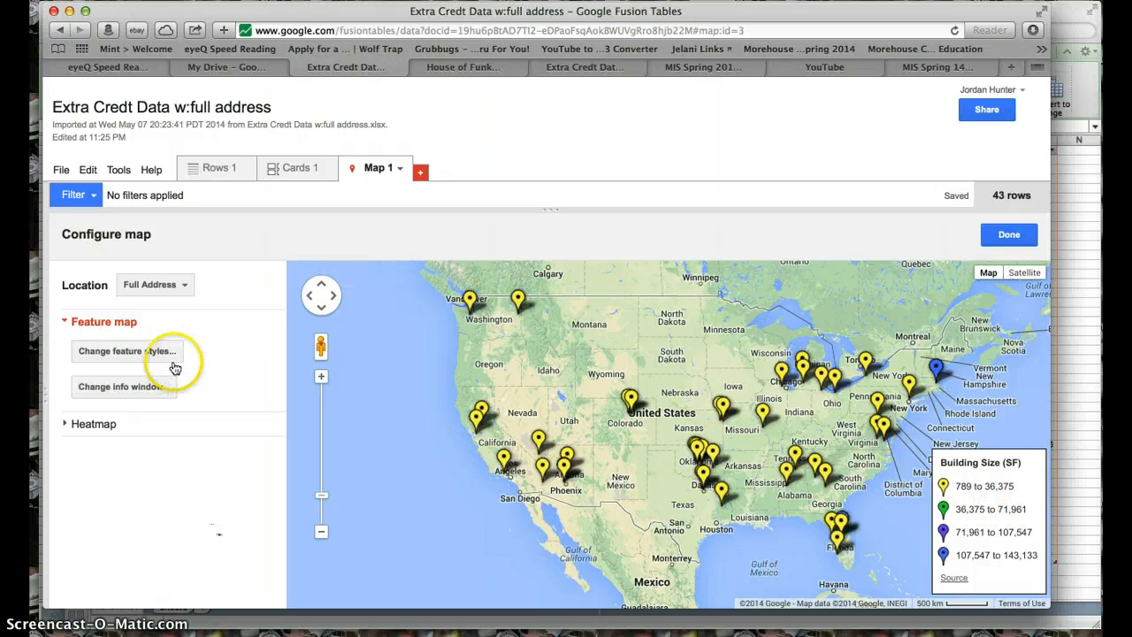
# - Set the lower limit of the first marker bucket to 700 and remove the extra buckets until only one remains
pyautogui.click(132, 351)
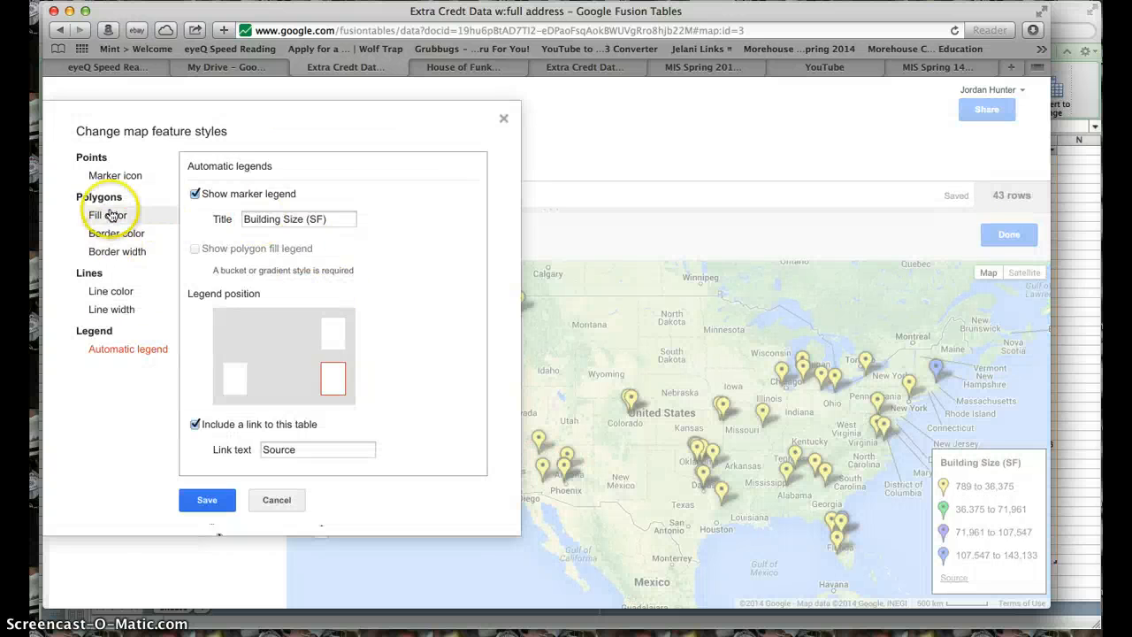
pyautogui.click(115, 175)
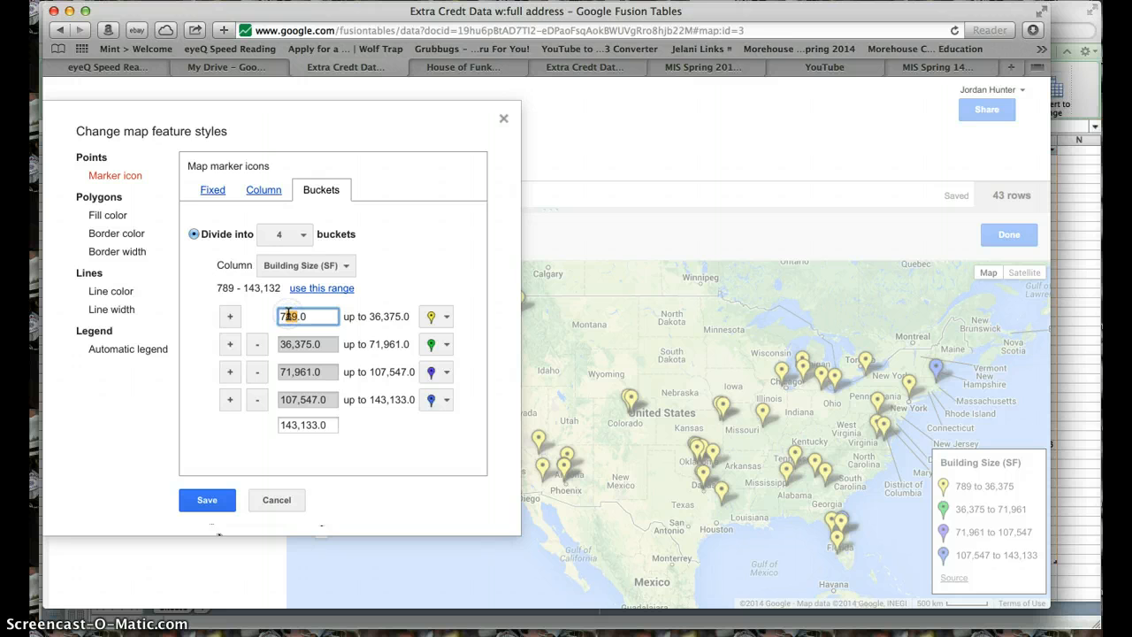
pyautogui.click(432, 319)
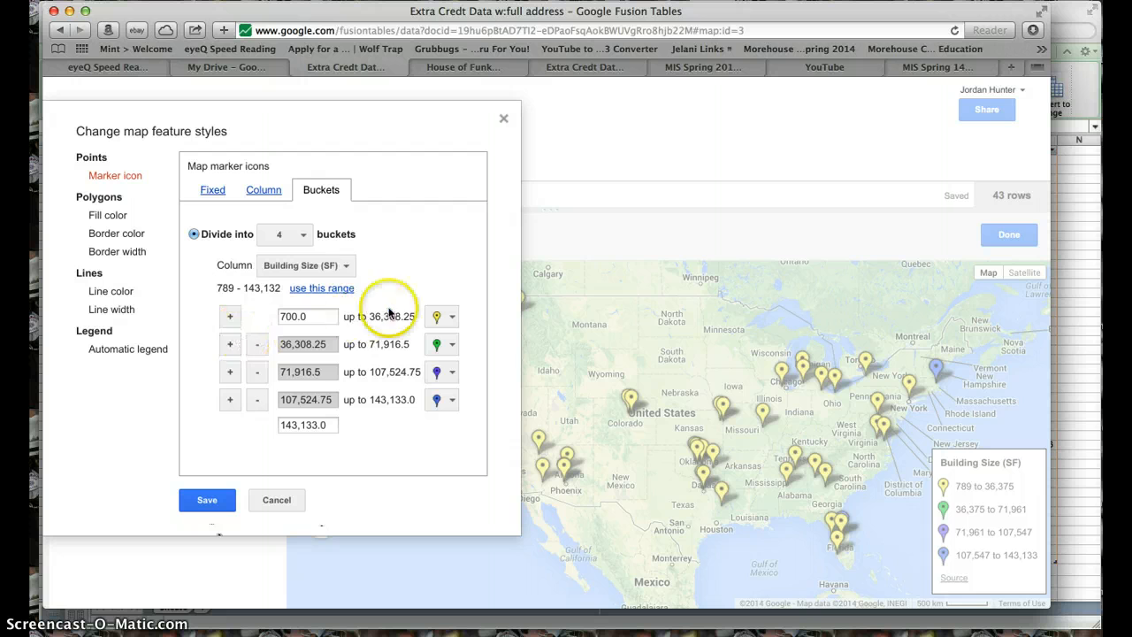
pyautogui.click(258, 344)
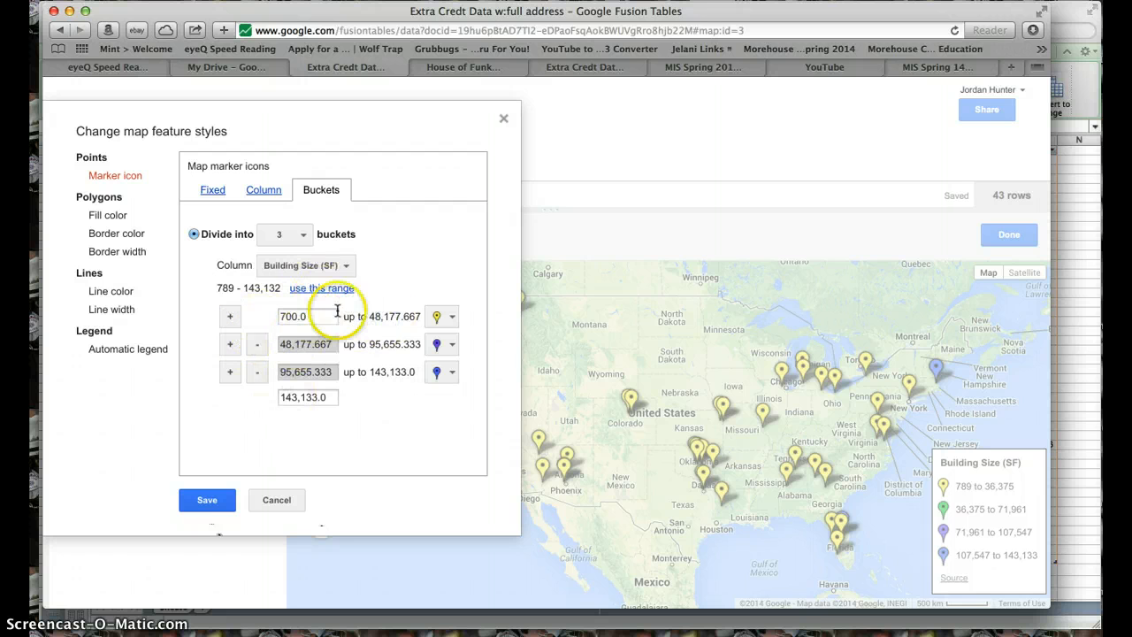
pyautogui.click(256, 344)
pyautogui.click(254, 347)
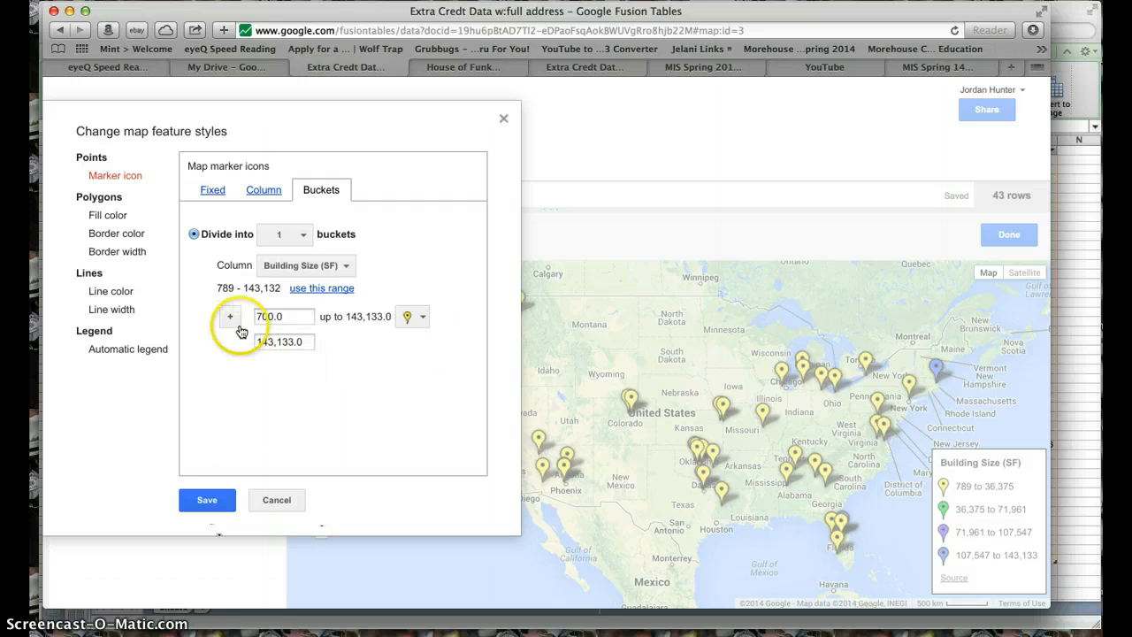
pyautogui.click(230, 316)
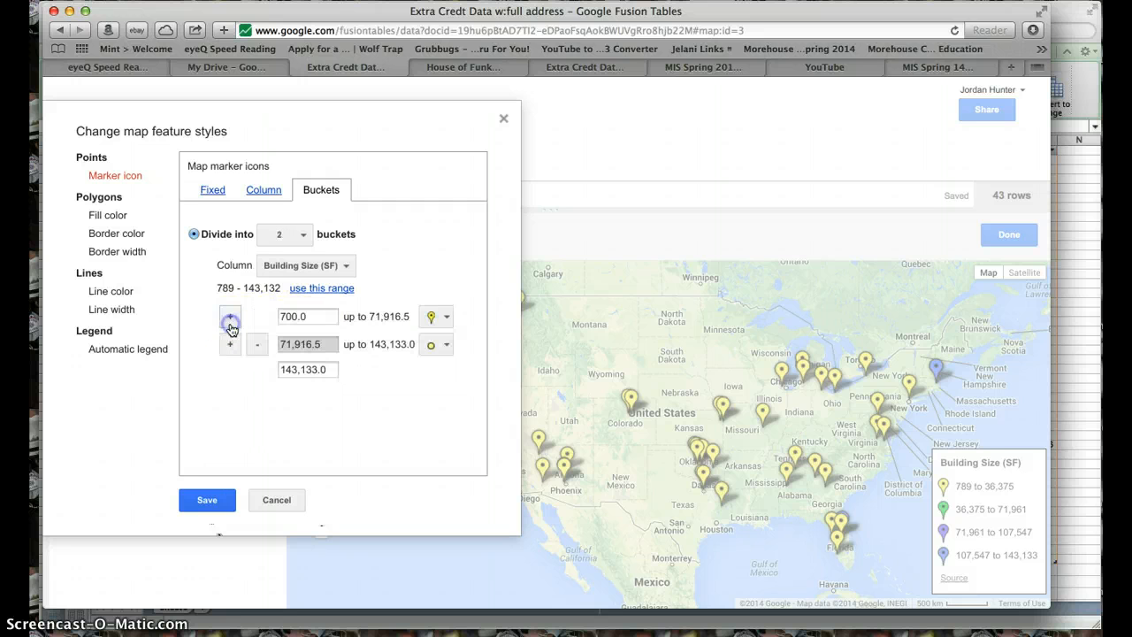
pyautogui.click(317, 345)
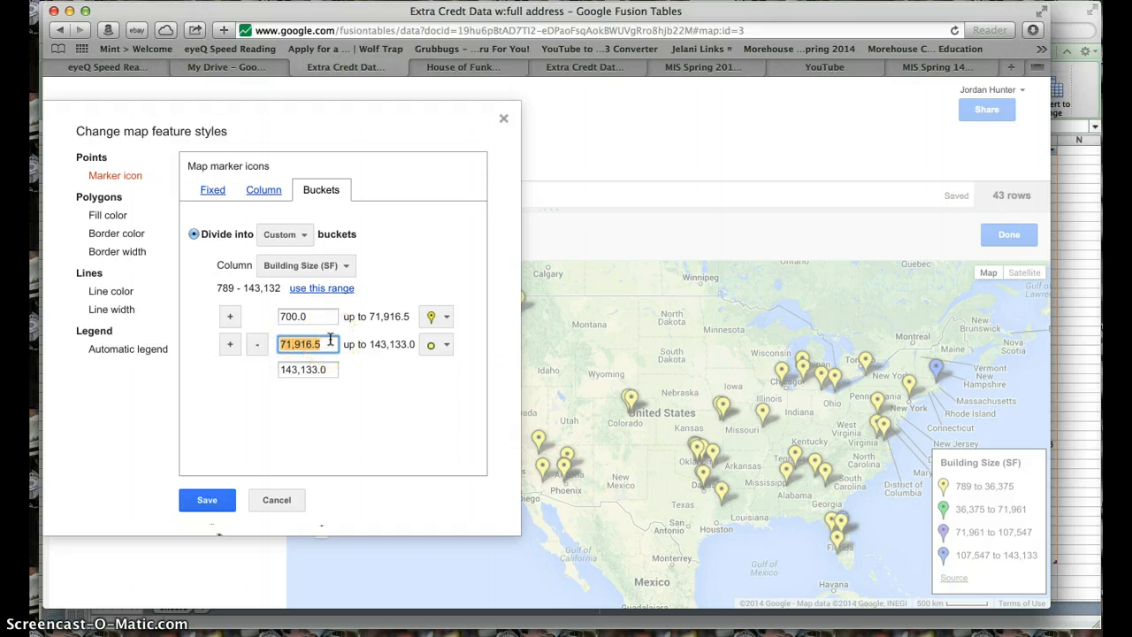
pyautogui.click(275, 499)
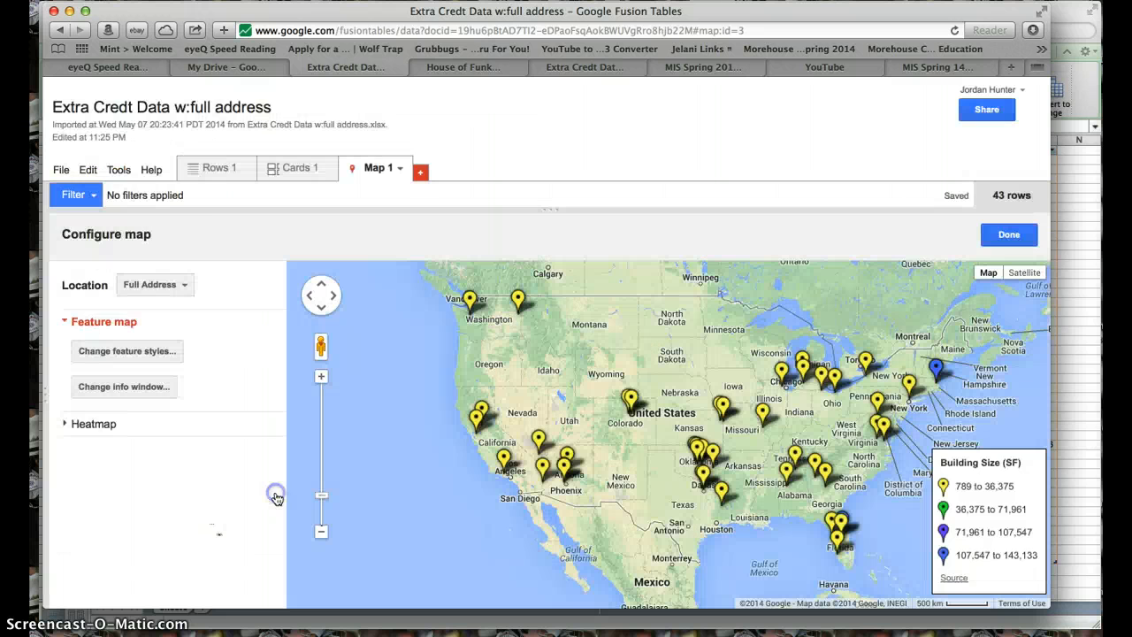
# - Examine the Building Size (SF) values from the first to the last row of the table to judge suitable bucket limits
pyautogui.click(216, 167)
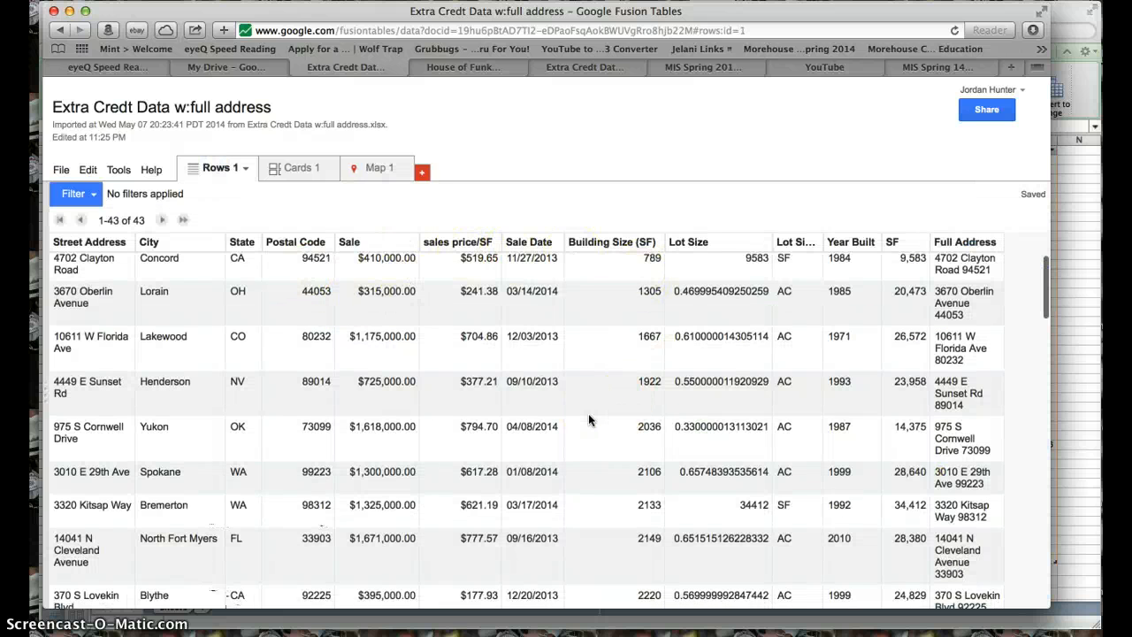
pyautogui.scroll(-10, 590, 420)
pyautogui.scroll(2, 589, 420)
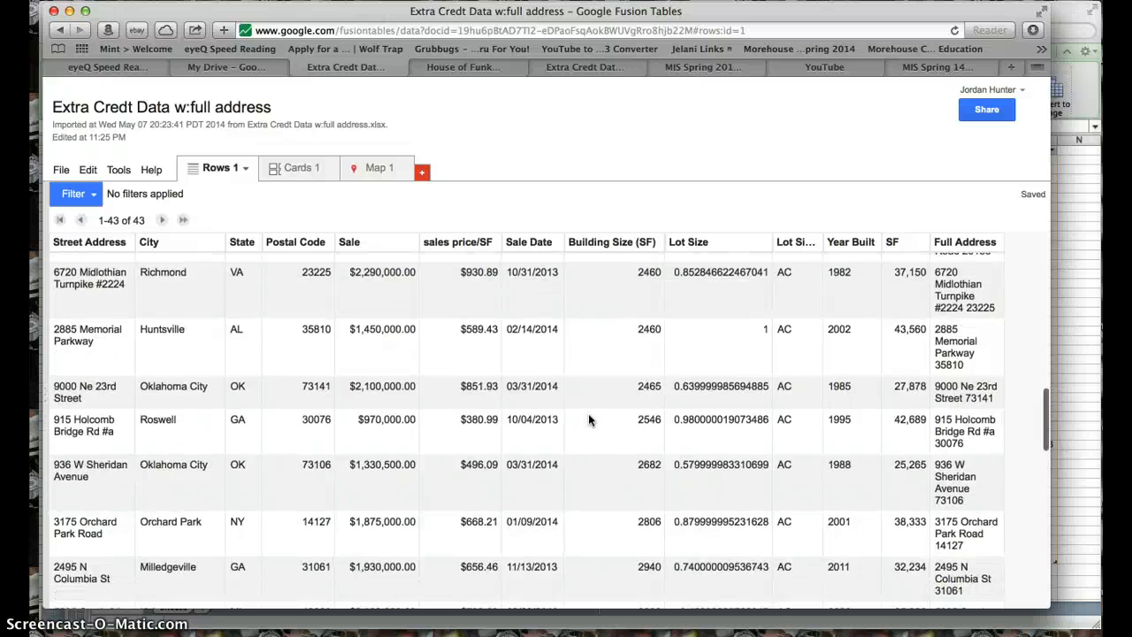
pyautogui.scroll(-10, 590, 420)
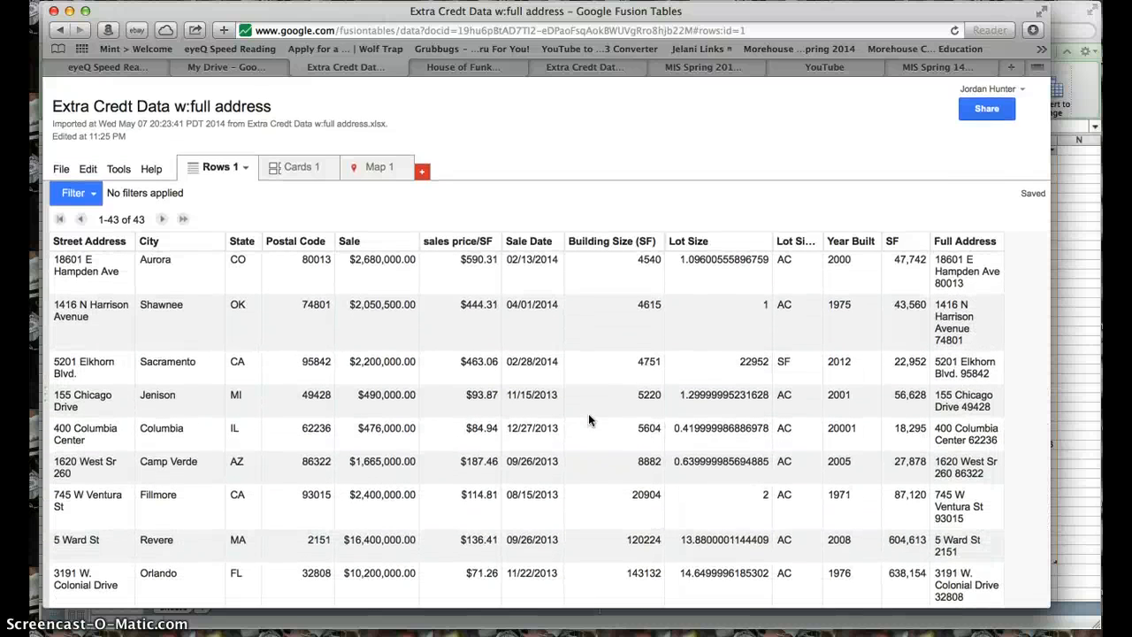
pyautogui.click(648, 498)
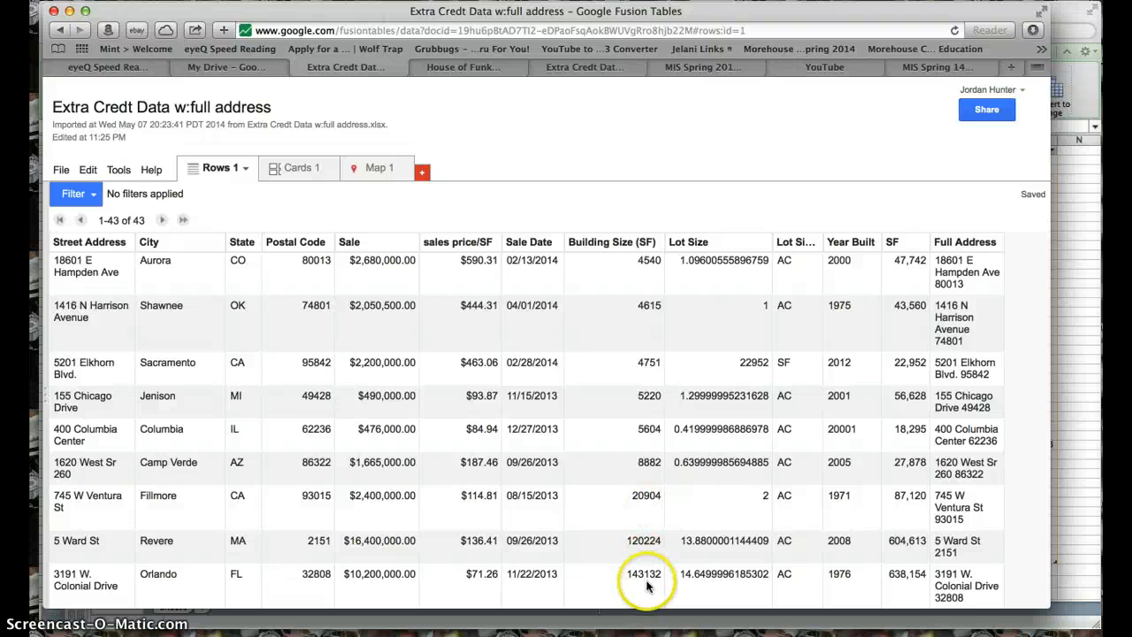
pyautogui.scroll(15, 619, 448)
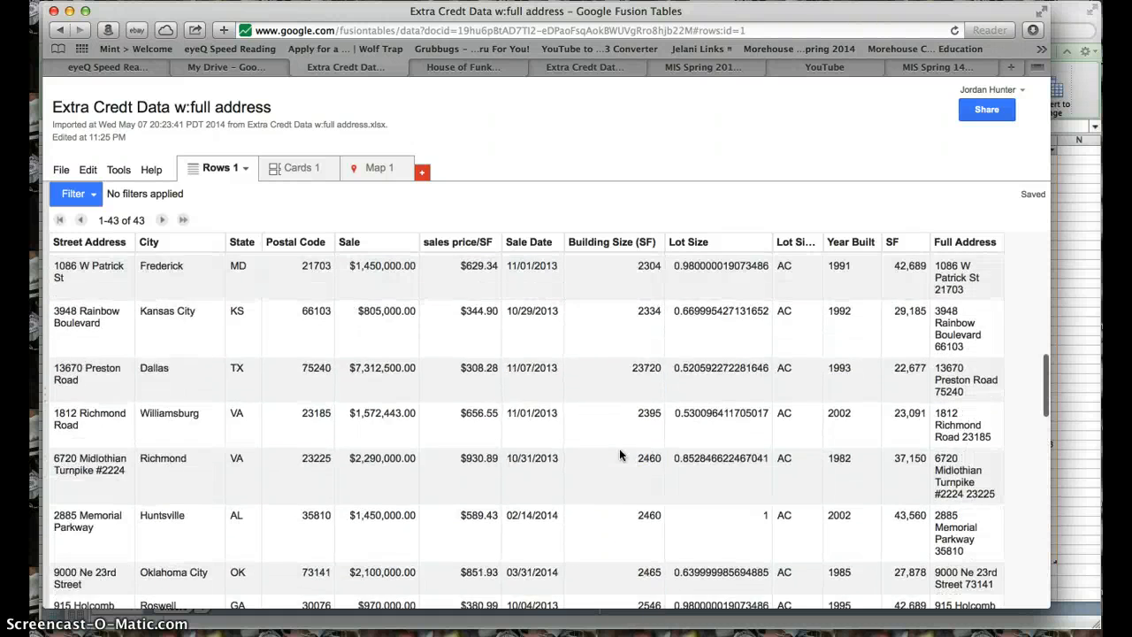
pyautogui.scroll(4, 619, 449)
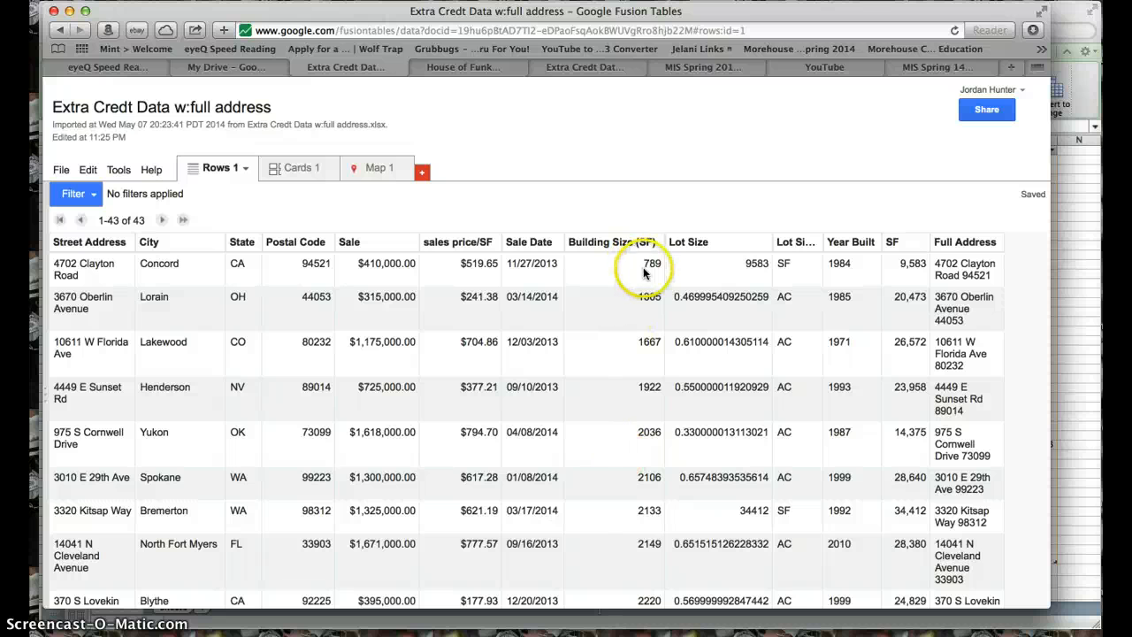
pyautogui.scroll(-1, 642, 382)
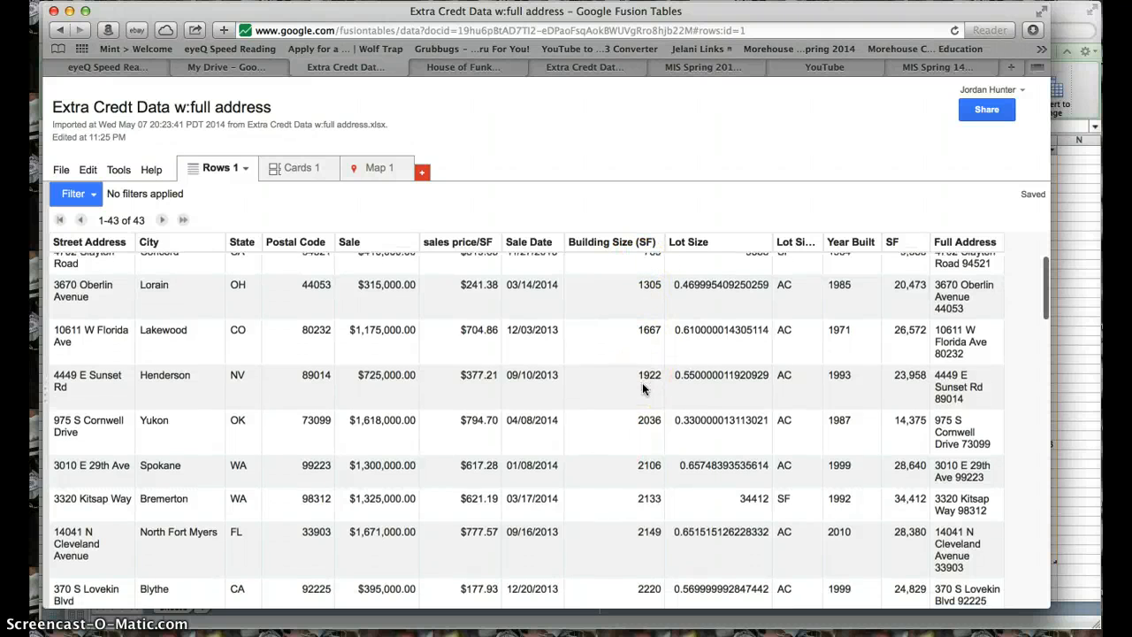
pyautogui.scroll(1, 642, 382)
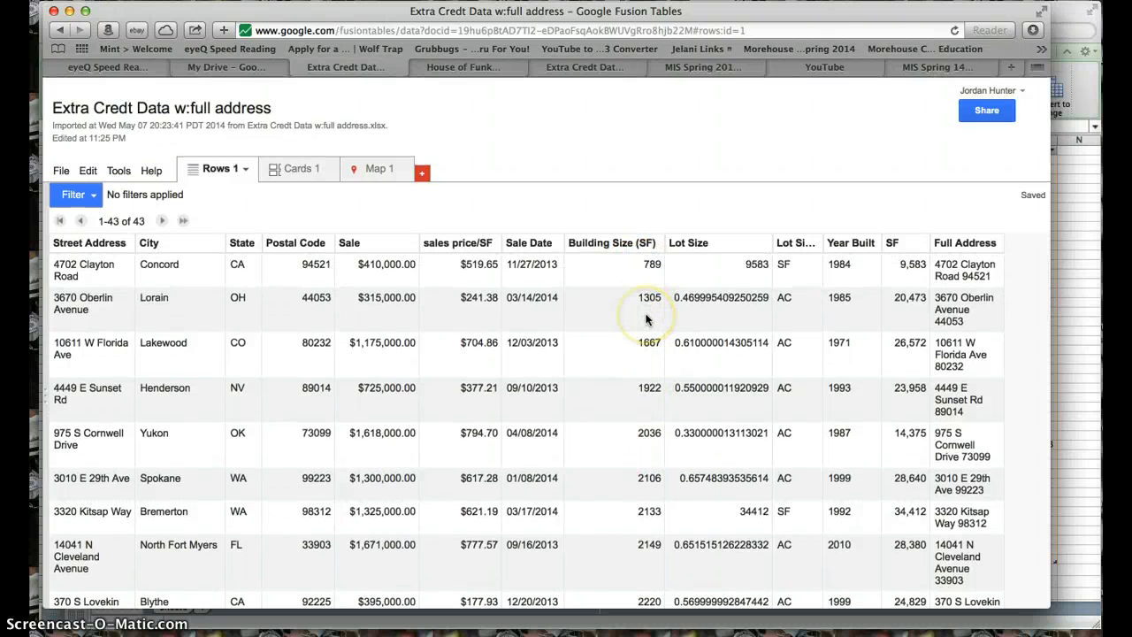
pyautogui.scroll(-10, 646, 320)
pyautogui.scroll(-10, 646, 320)
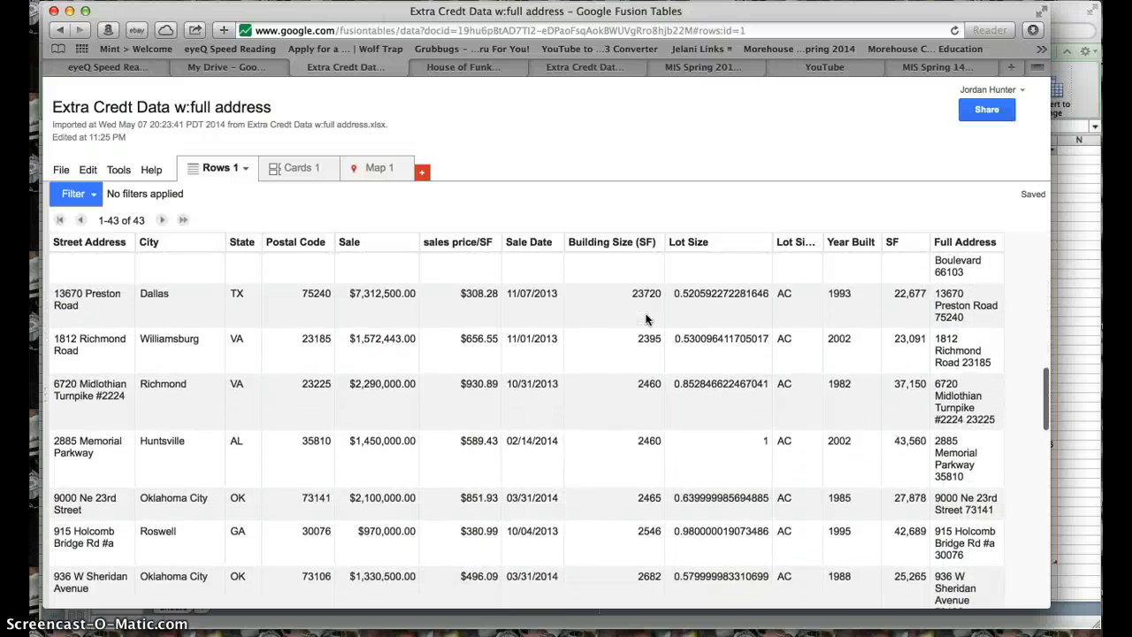
pyautogui.scroll(-10, 645, 320)
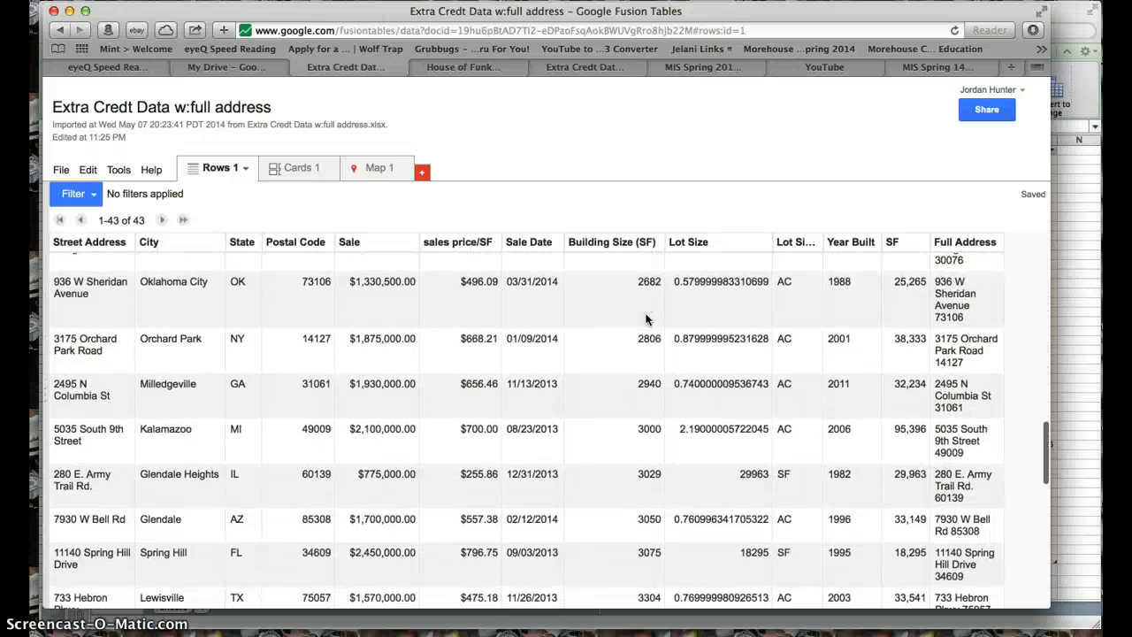
pyautogui.scroll(-5, 646, 320)
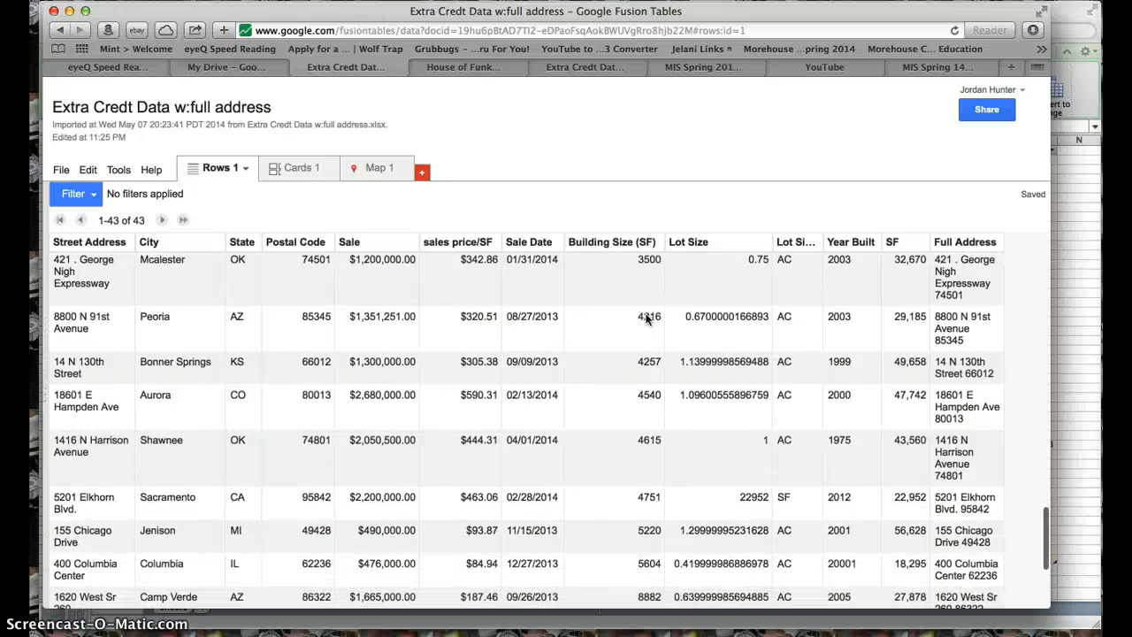
pyautogui.scroll(-1, 645, 320)
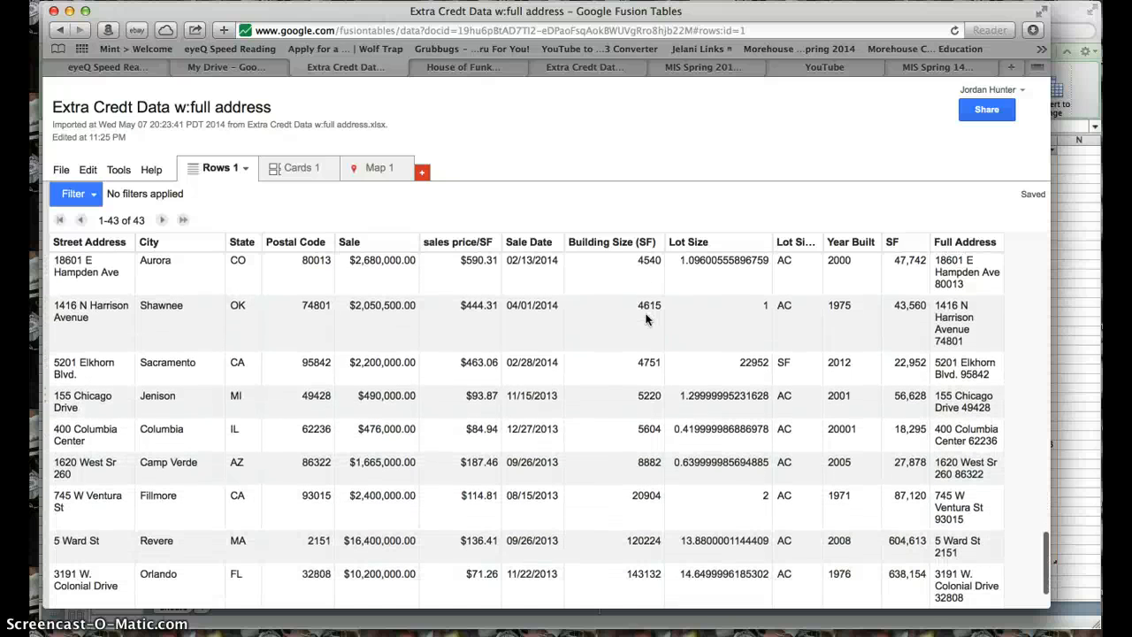
pyautogui.click(632, 417)
pyautogui.scroll(10, 632, 420)
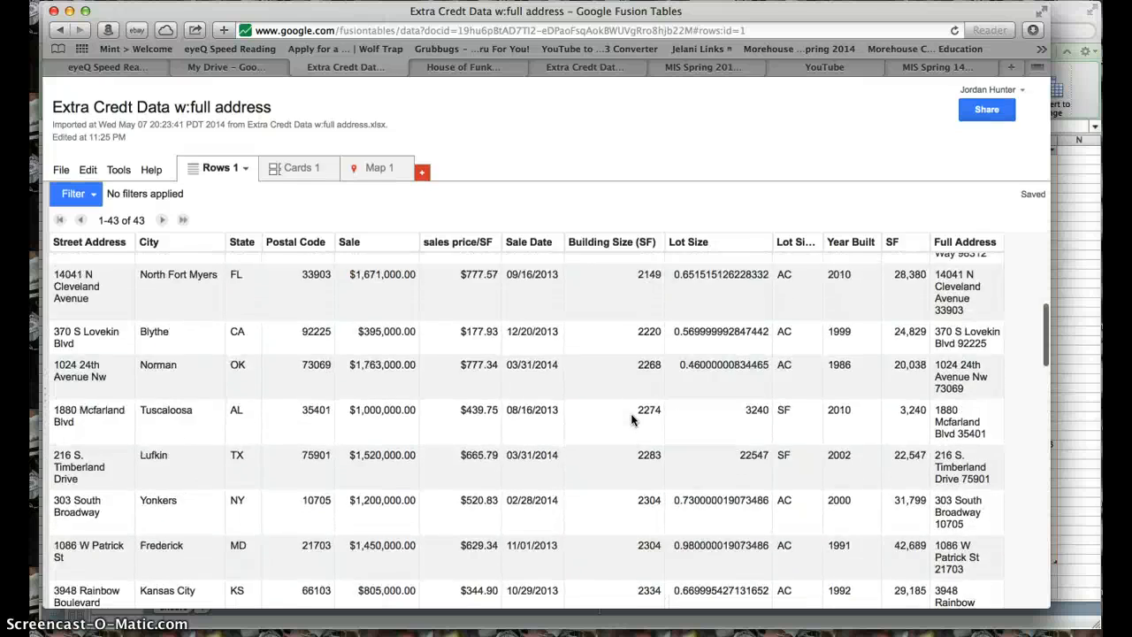
pyautogui.scroll(3, 632, 420)
pyautogui.scroll(-12, 634, 354)
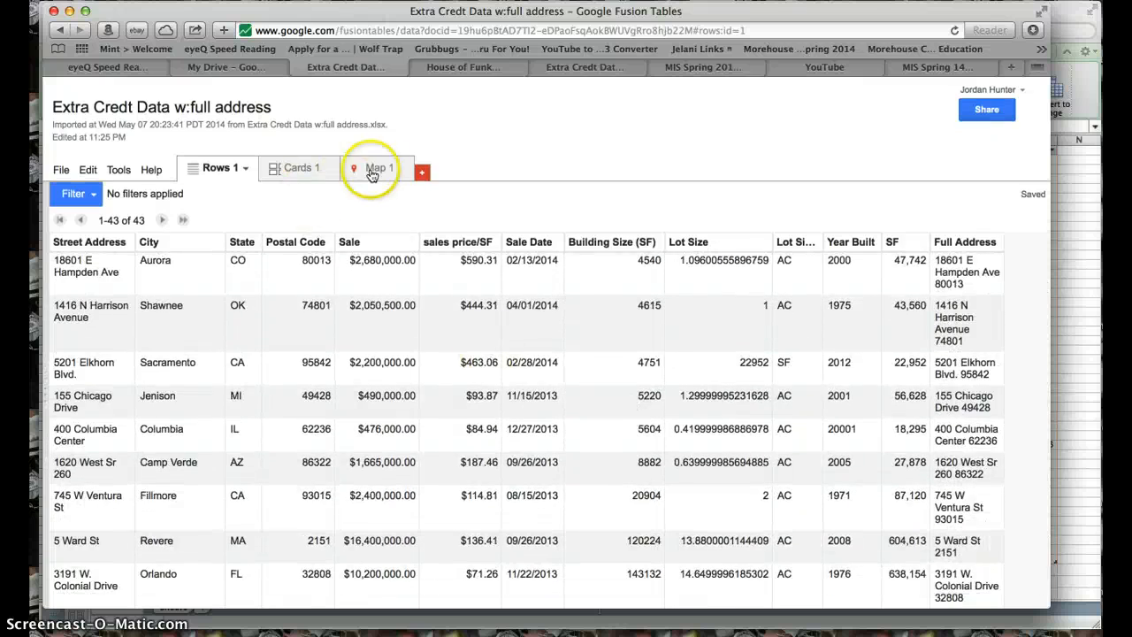
# - Return to the map's feature styles and divide the Building Size (SF) markers into 6 buckets
pyautogui.click(373, 173)
pyautogui.click(158, 360)
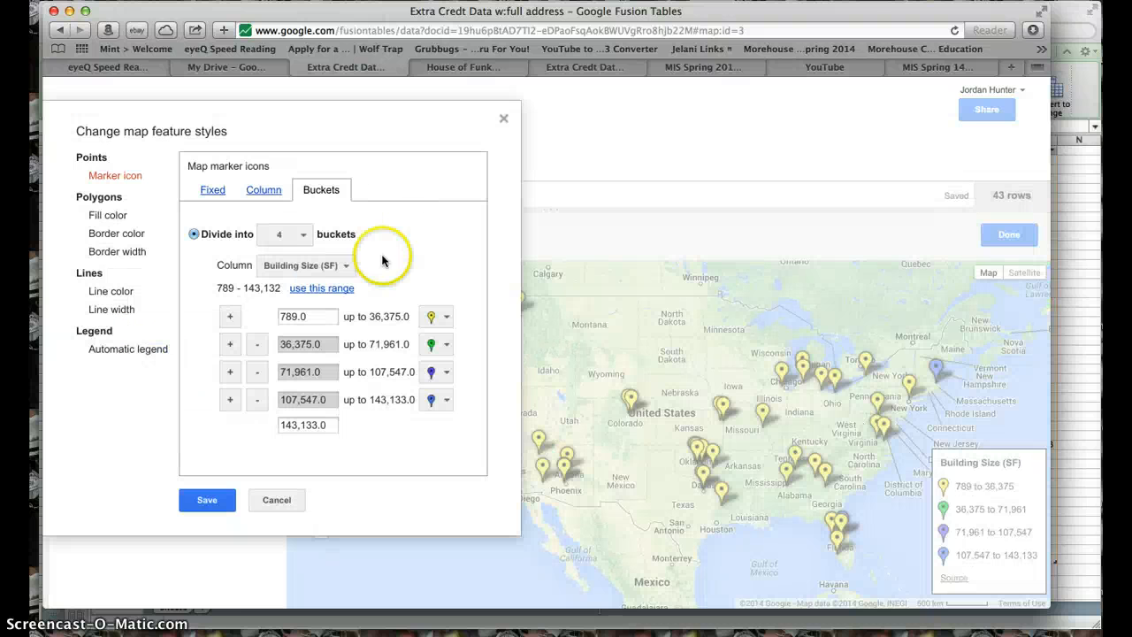
pyautogui.click(285, 235)
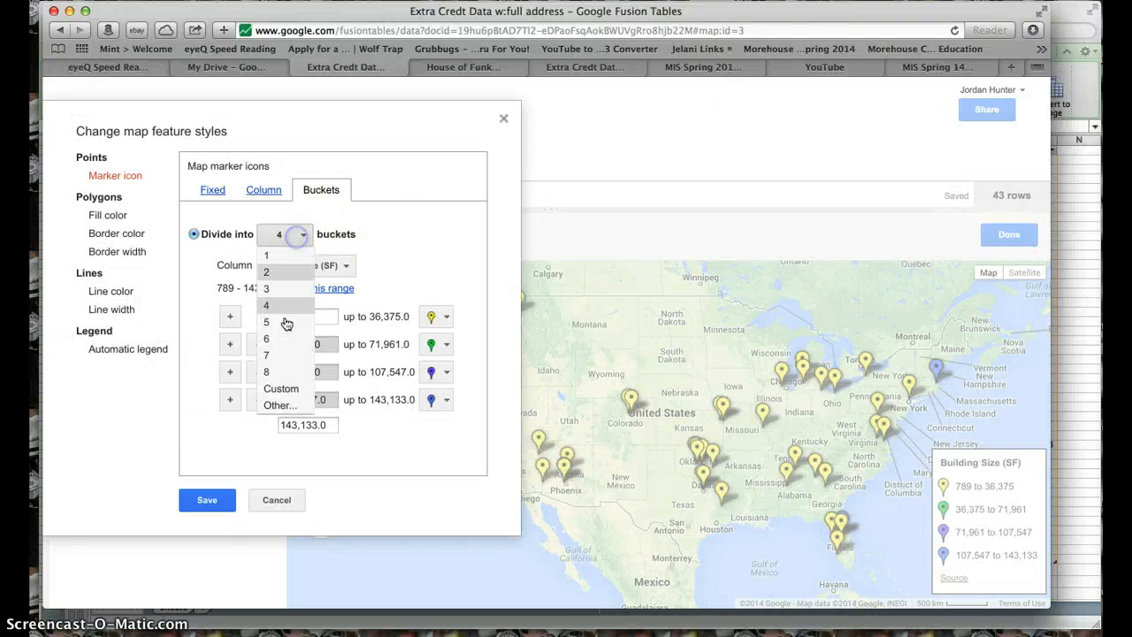
pyautogui.click(266, 338)
# - Set the lower limits of the first five marker buckets to 700, 1,000, 2,500, 2,500 and 5,000
pyautogui.click(308, 317)
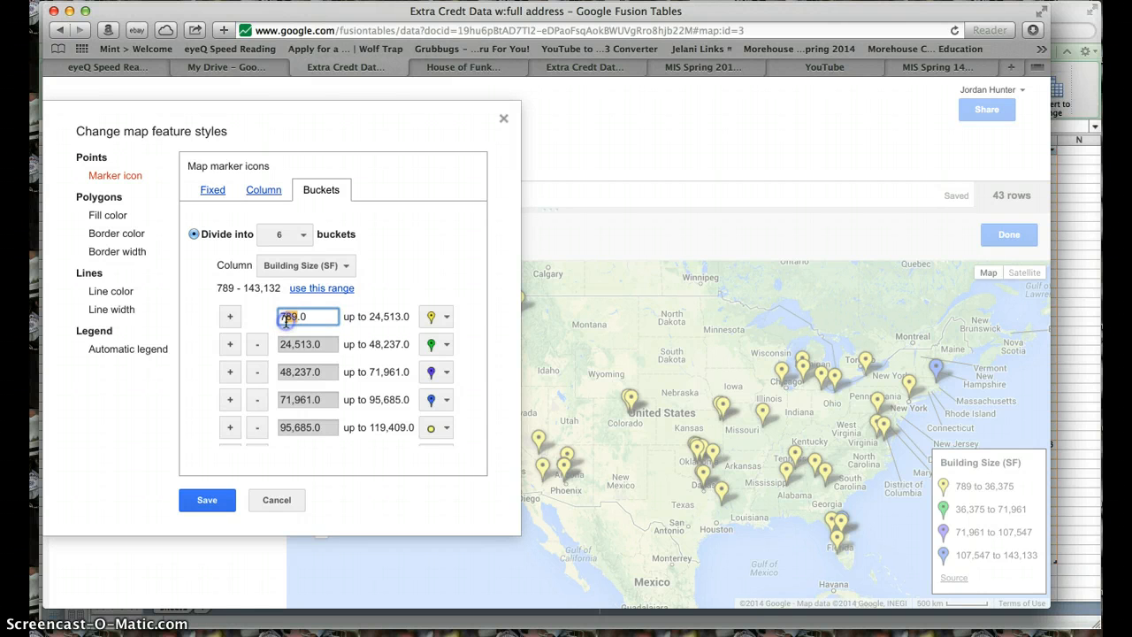
pyautogui.click(318, 344)
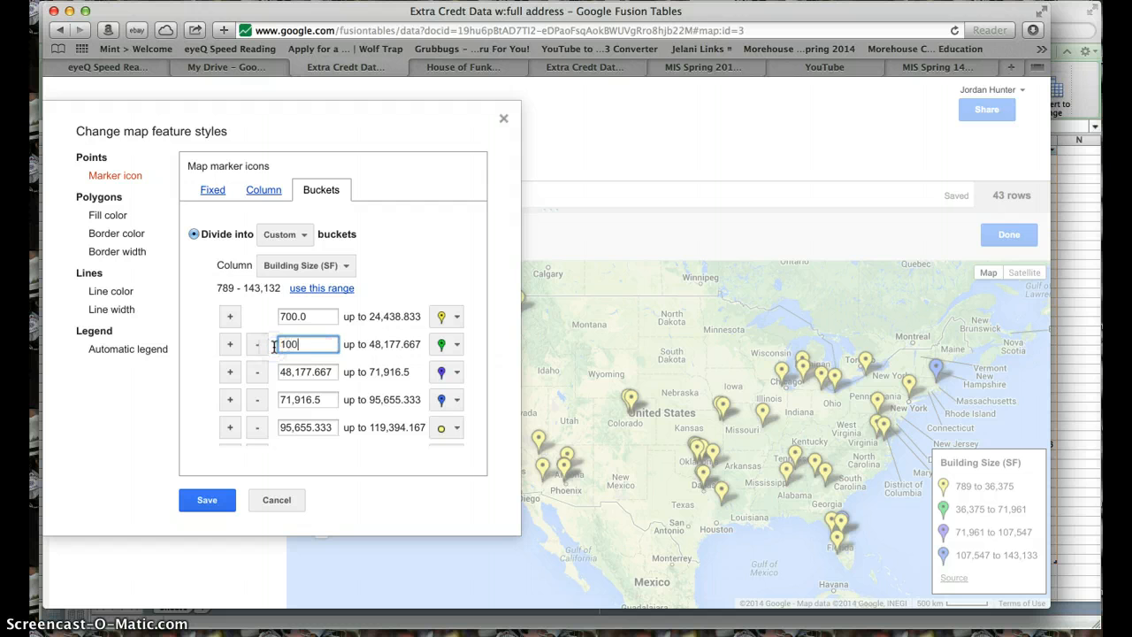
pyautogui.click(323, 371)
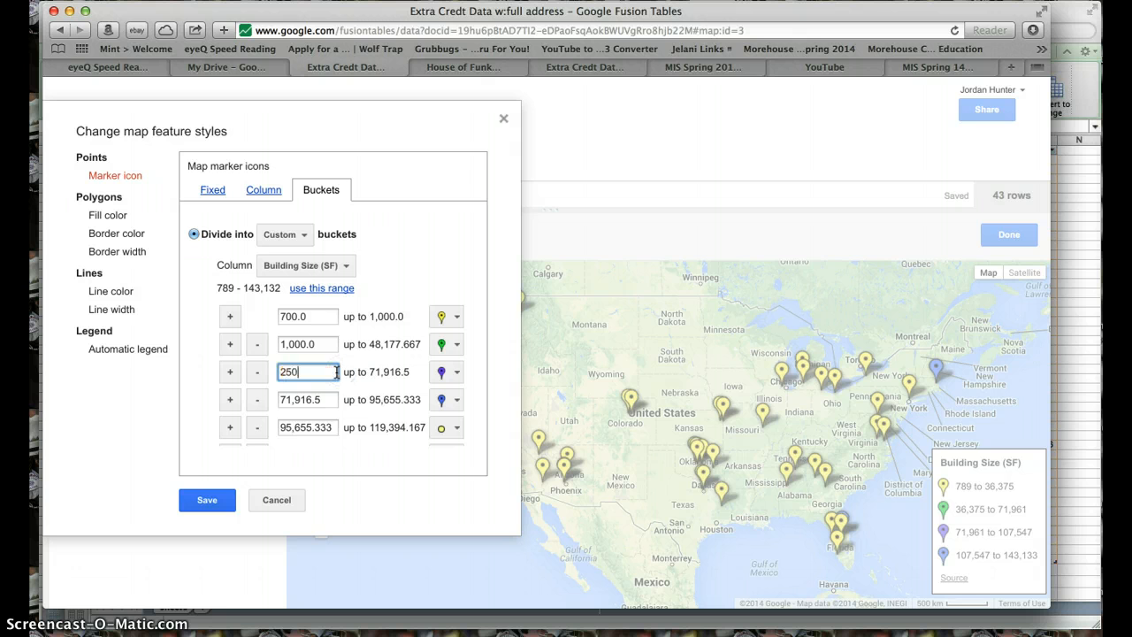
pyautogui.click(323, 399)
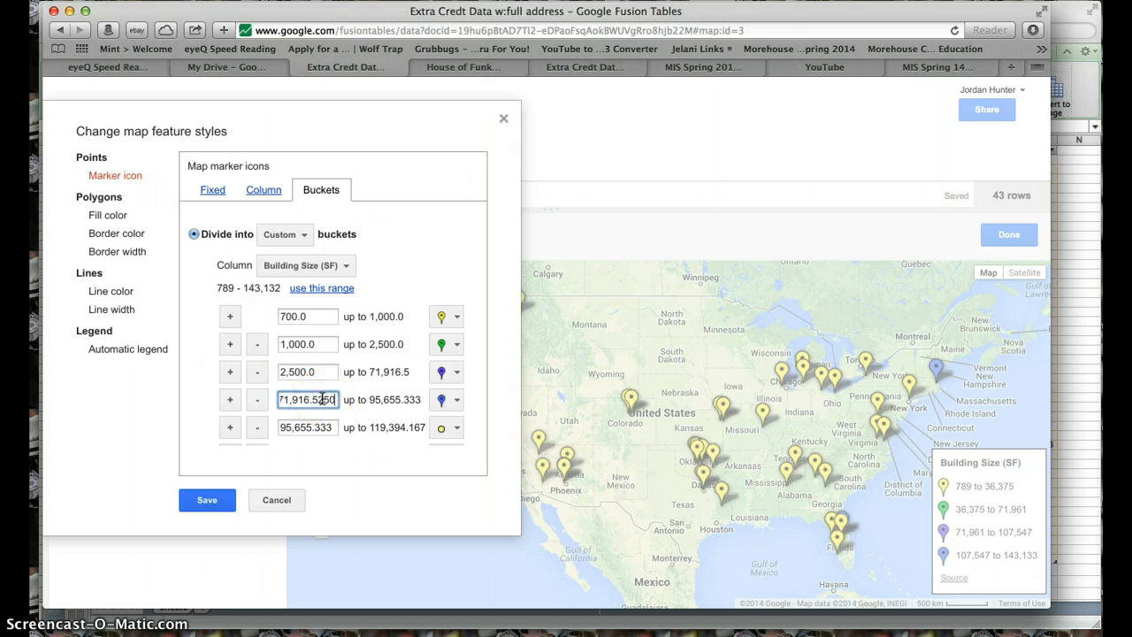
pyautogui.moveTo(359, 399); pyautogui.dragTo(324, 399)
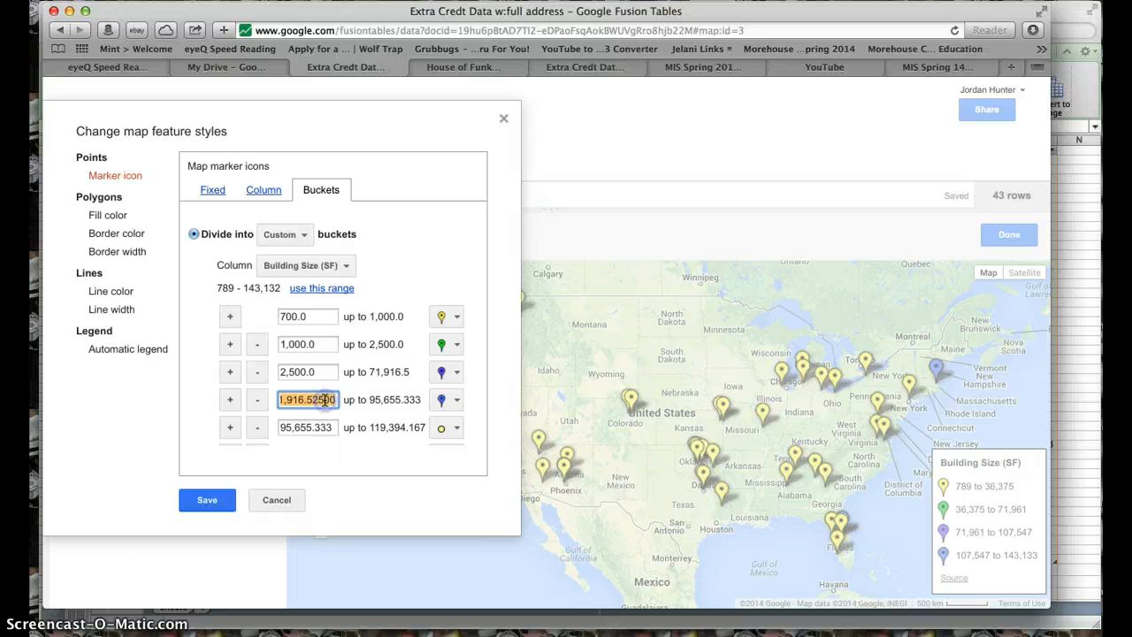
pyautogui.write('2500')
pyautogui.click(325, 427)
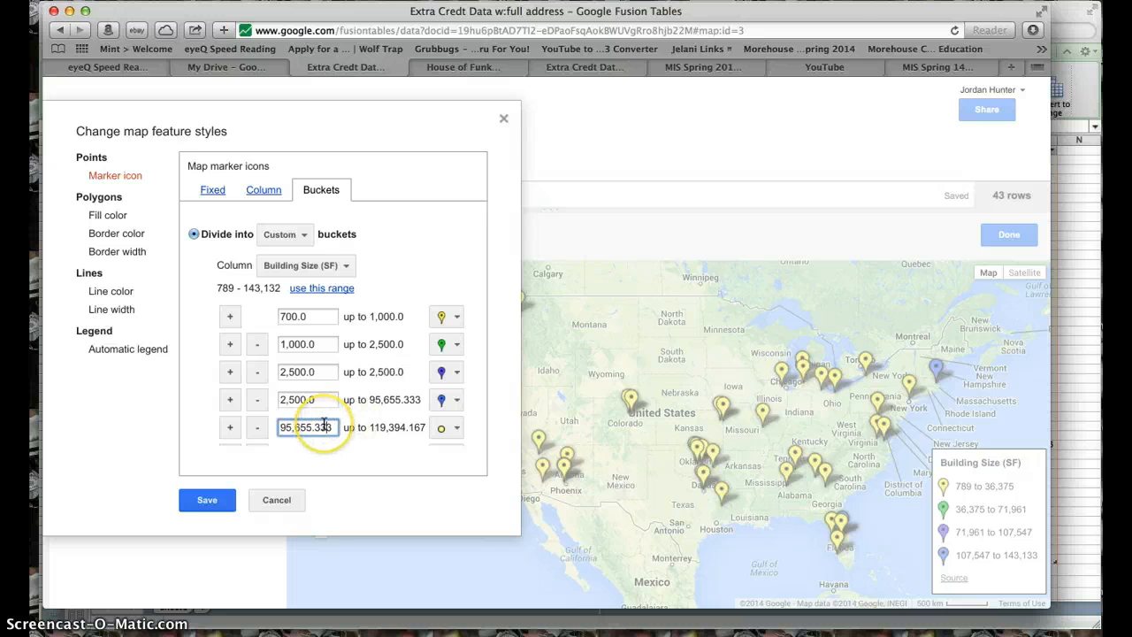
pyautogui.click(307, 428)
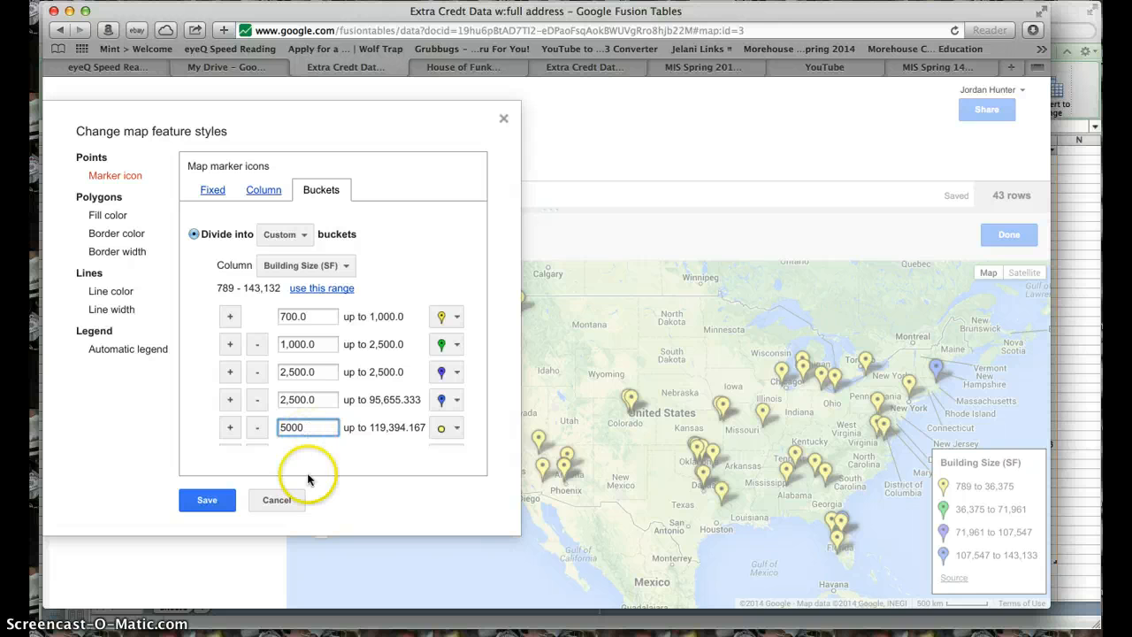
# - Set the sixth bucket's lower limit to 10,000 and its upper limit to 20,000
pyautogui.scroll(-2, 270, 425)
pyautogui.doubleClick(299, 407)
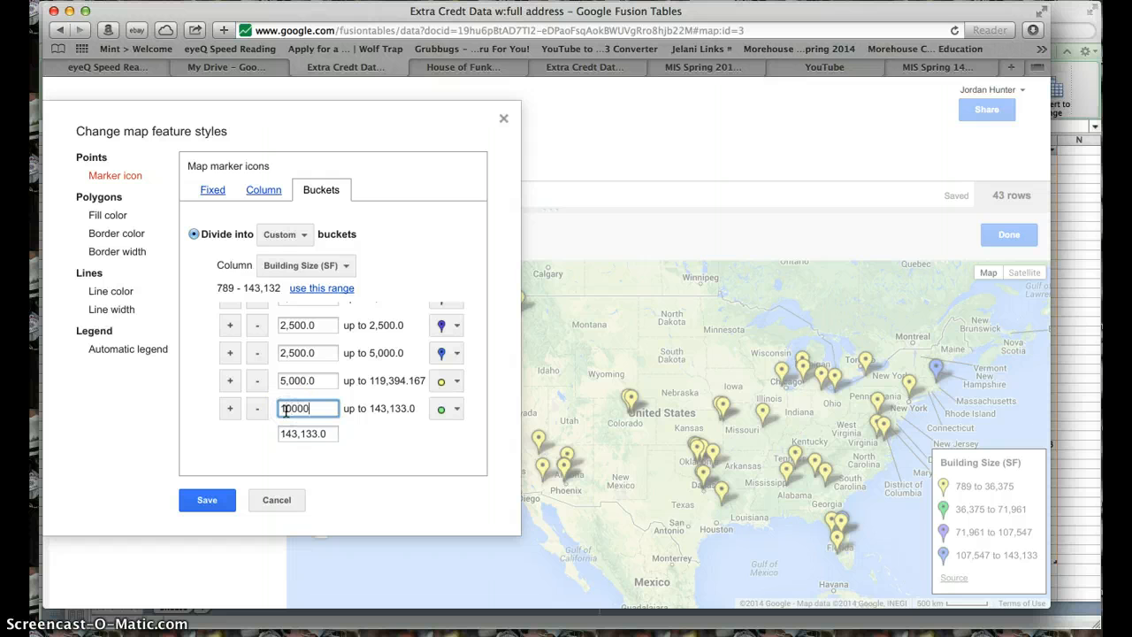
pyautogui.doubleClick(301, 433)
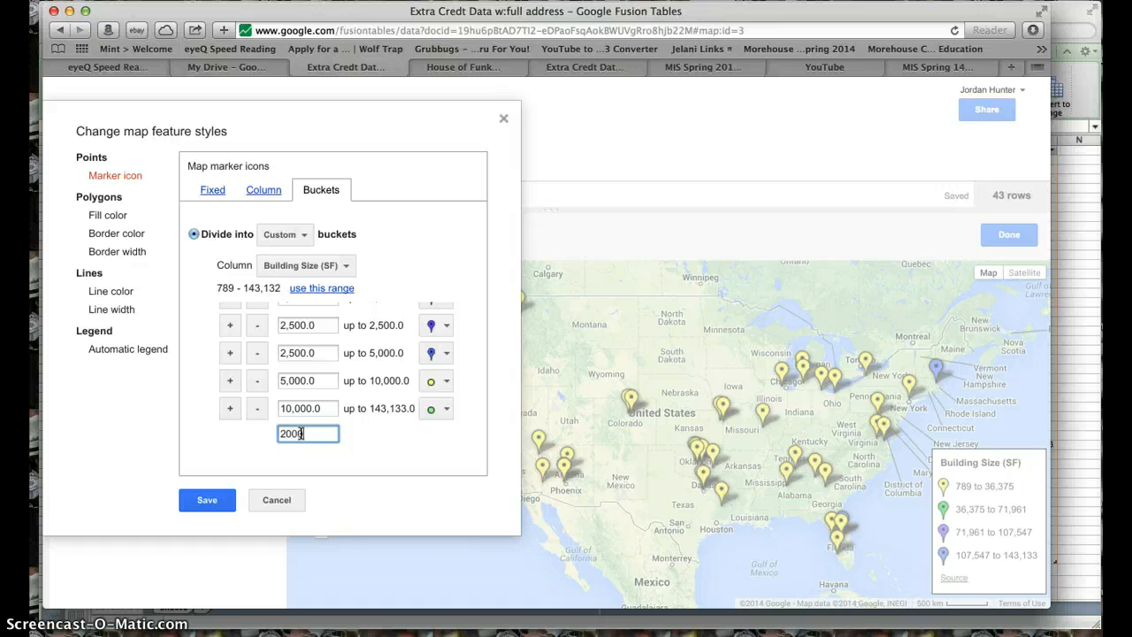
pyautogui.write('20000')
pyautogui.click(235, 411)
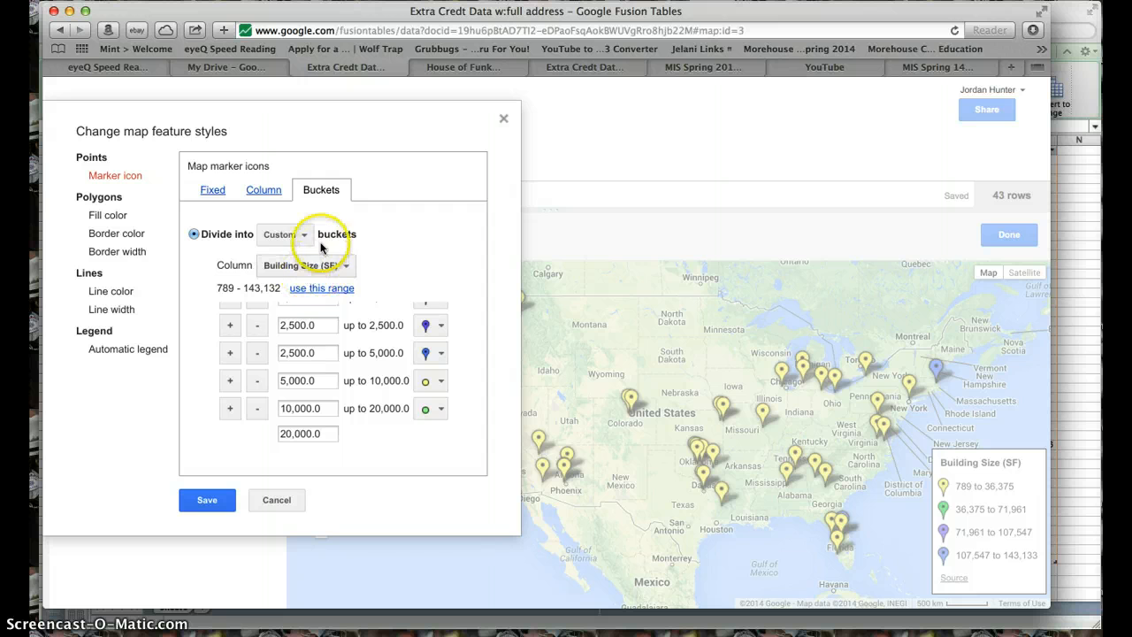
# - Add a seventh marker bucket ranging from 20,000 to 100,000 and save the map style
pyautogui.scroll(2, 362, 381)
pyautogui.scroll(-2, 362, 380)
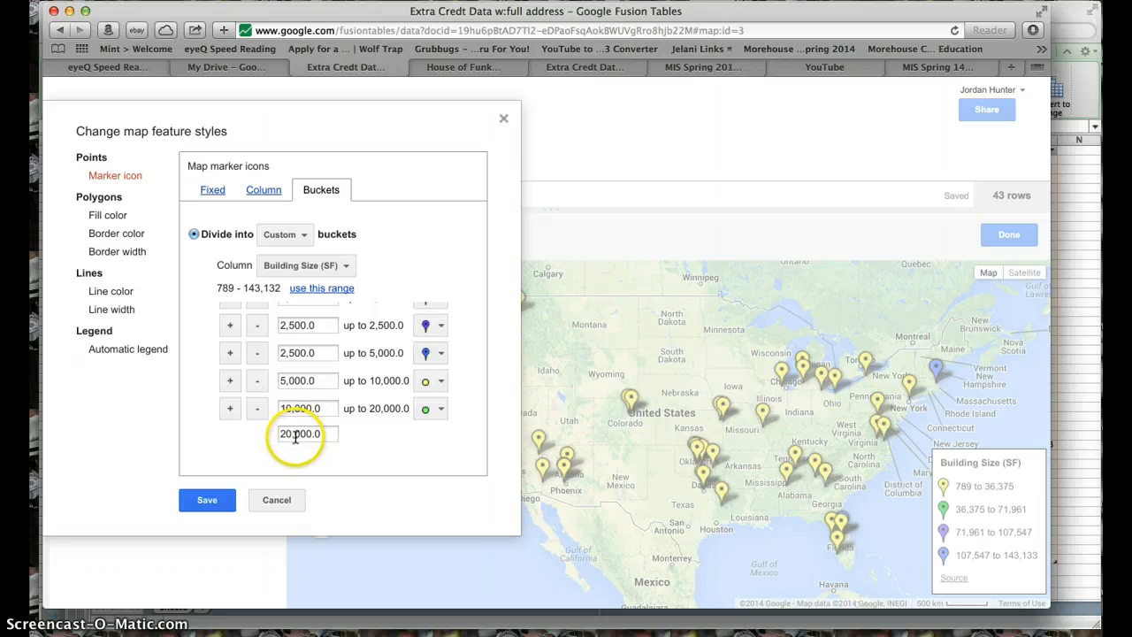
pyautogui.click(230, 407)
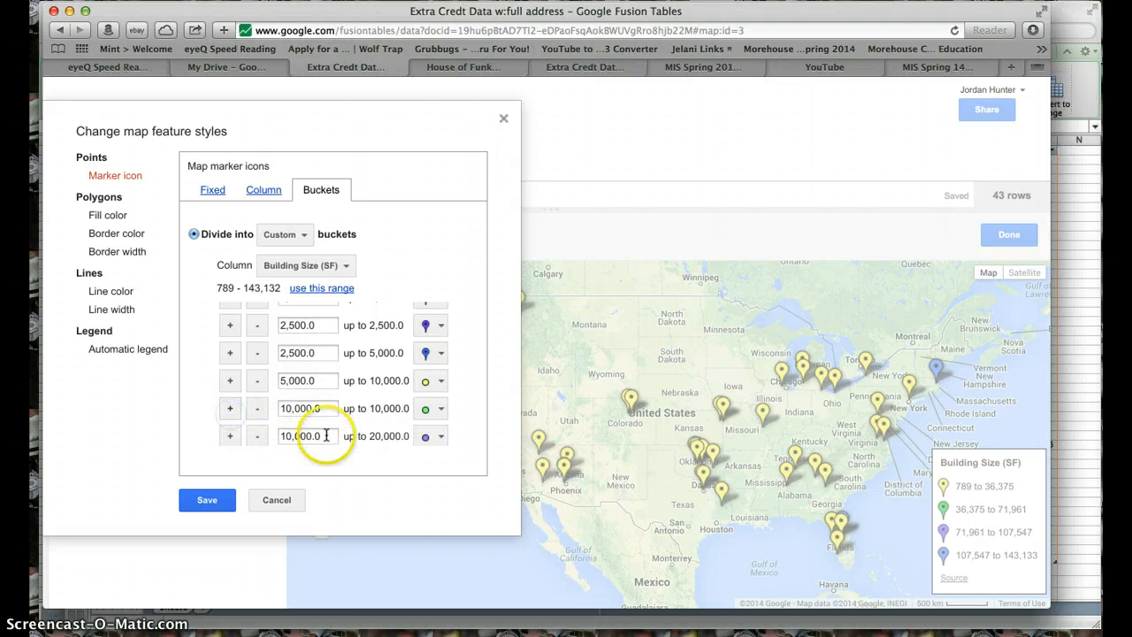
pyautogui.scroll(-1, 326, 435)
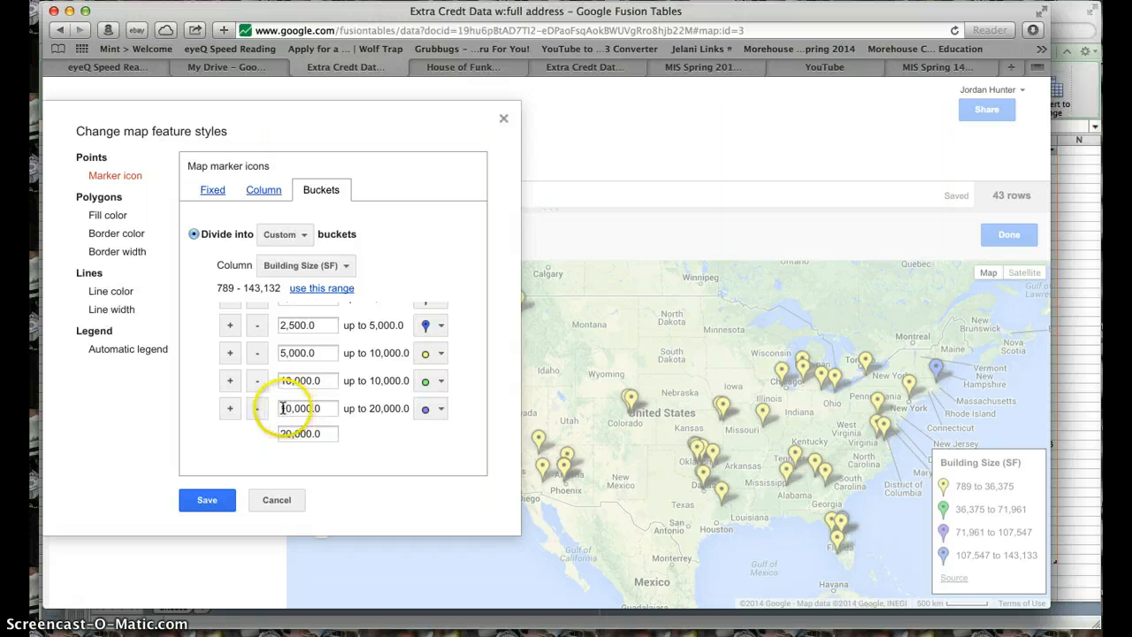
pyautogui.moveTo(282, 408); pyautogui.dragTo(302, 431)
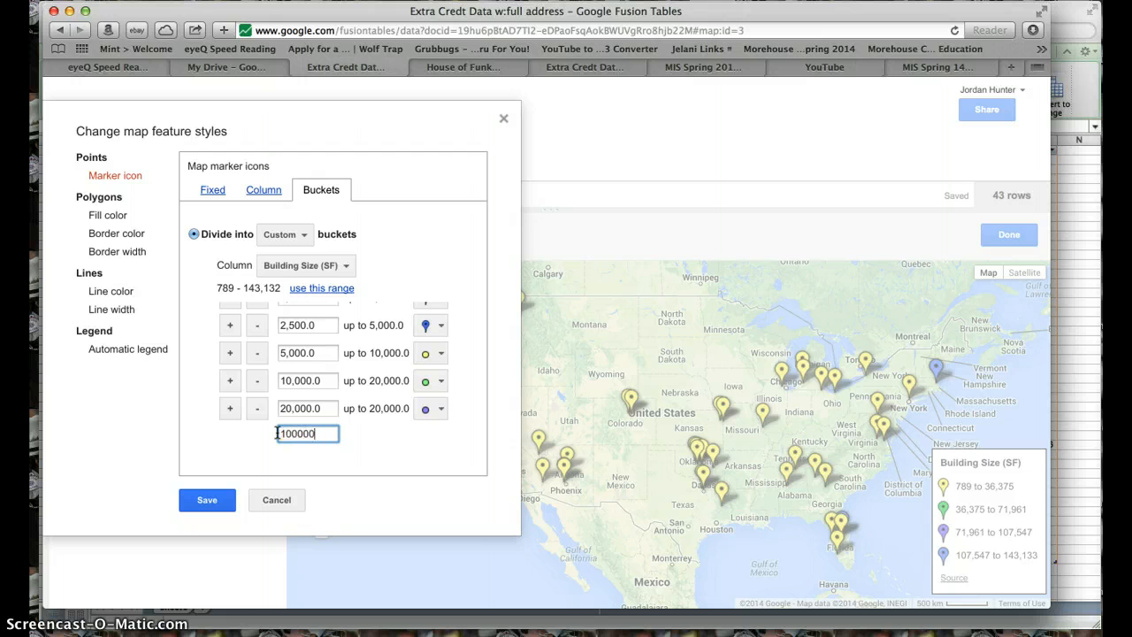
pyautogui.click(215, 498)
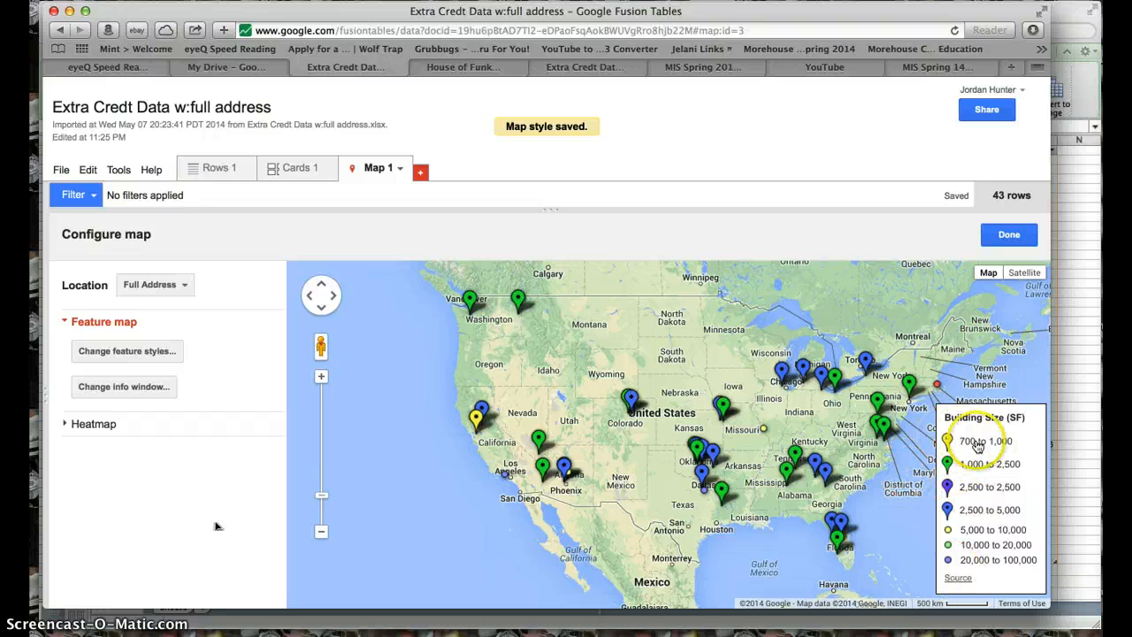
# - Reopen the map's feature styles and set the marker icon of the 20,000–100,000 bucket to large_red
pyautogui.click(155, 352)
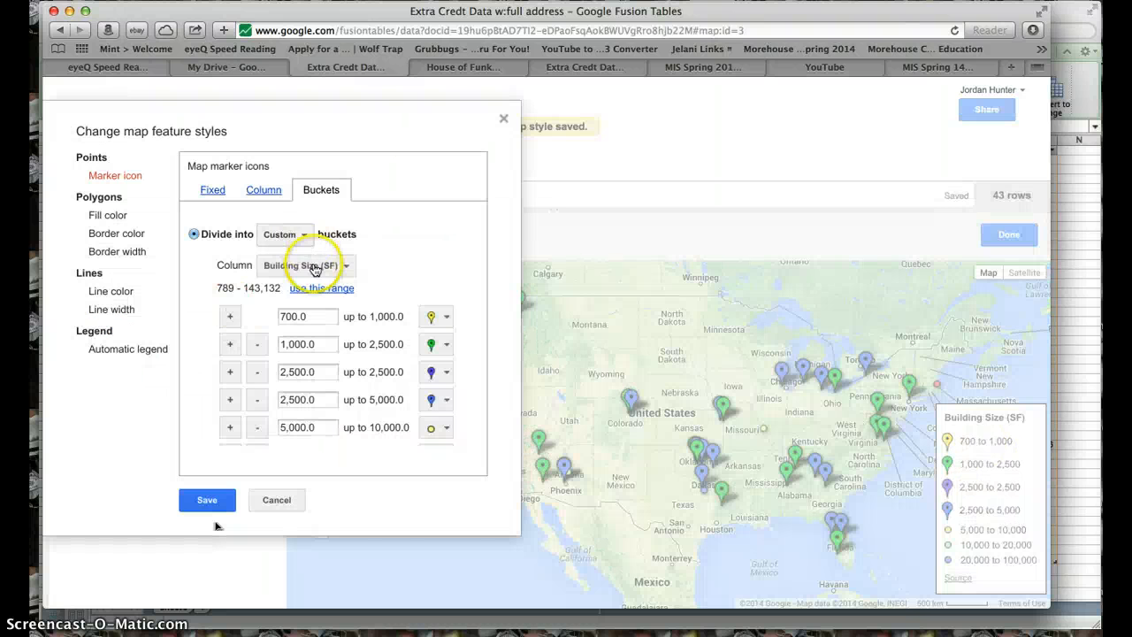
pyautogui.click(445, 324)
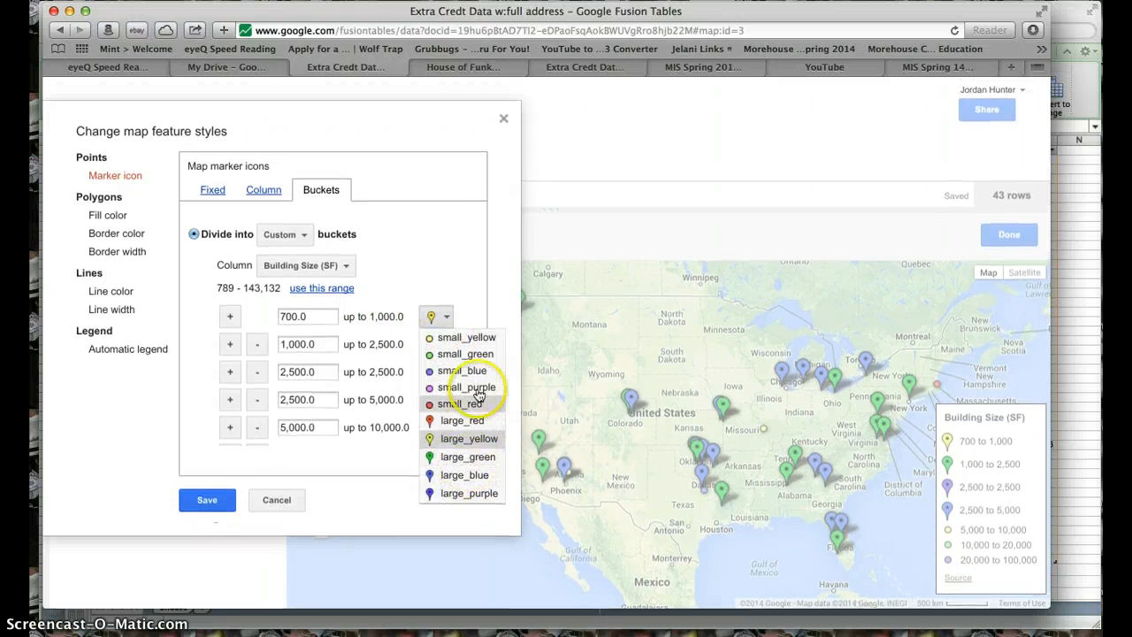
pyautogui.click(475, 339)
pyautogui.scroll(-4, 451, 393)
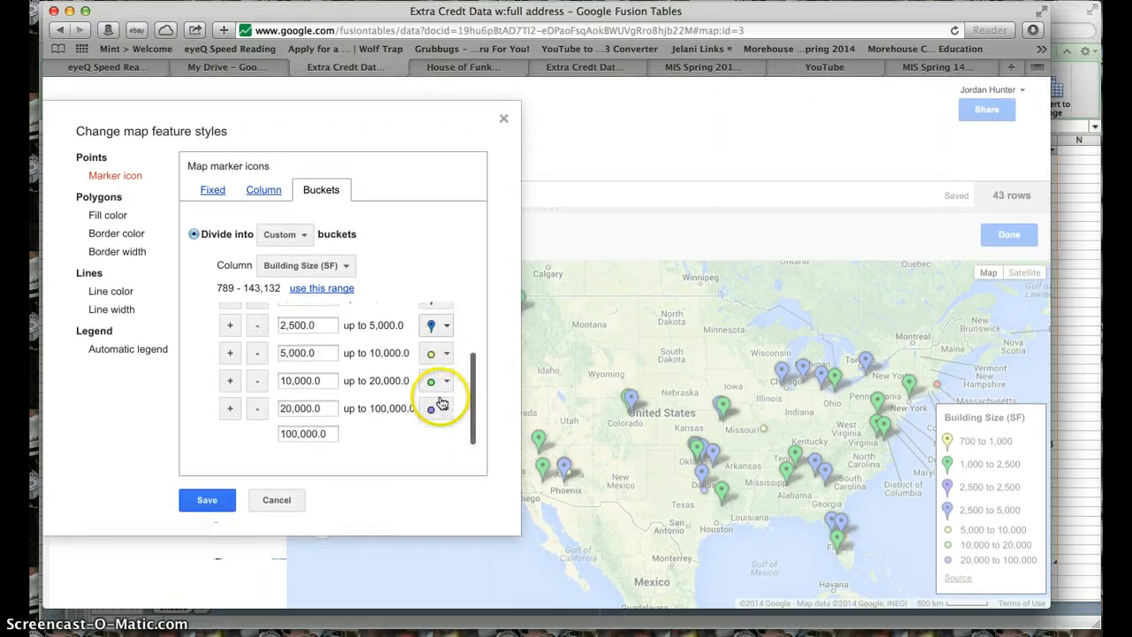
pyautogui.click(440, 411)
pyautogui.click(443, 498)
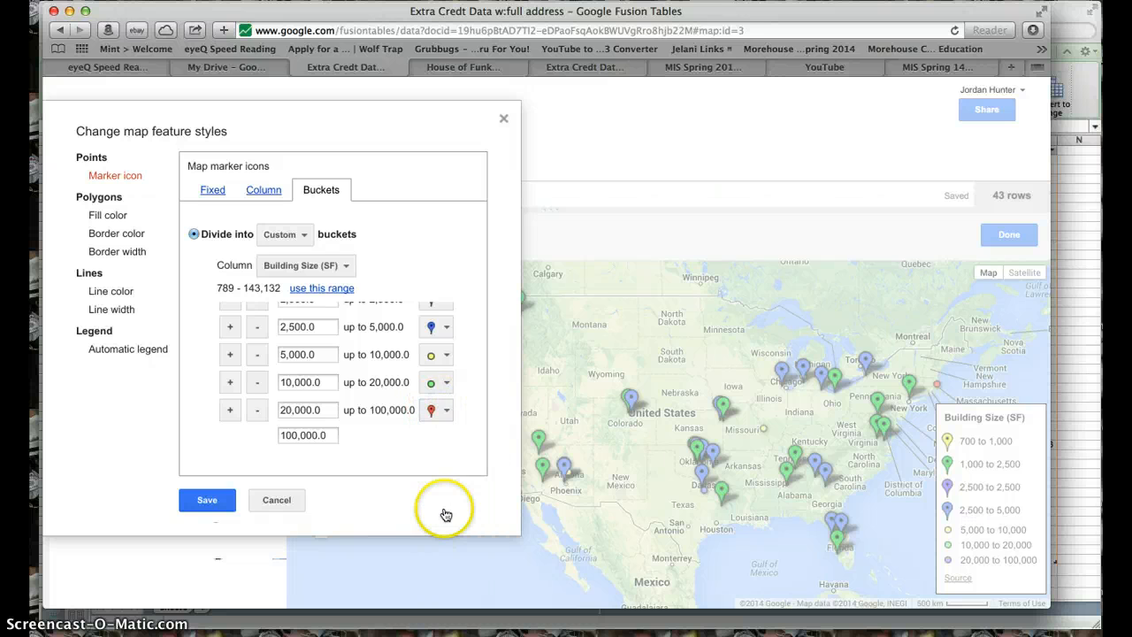
# - Set the 10,000–20,000 bucket's marker icon to small_red and the 5,000–10,000 bucket's icon to large_purple
pyautogui.scroll(5, 448, 327)
pyautogui.scroll(-3, 447, 354)
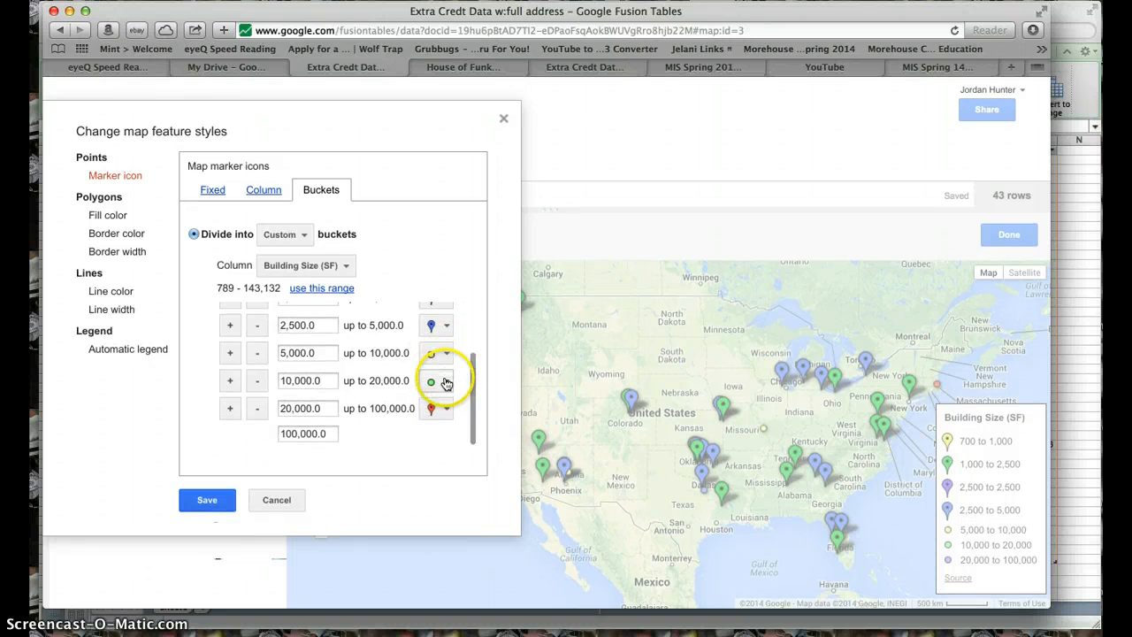
pyautogui.click(447, 383)
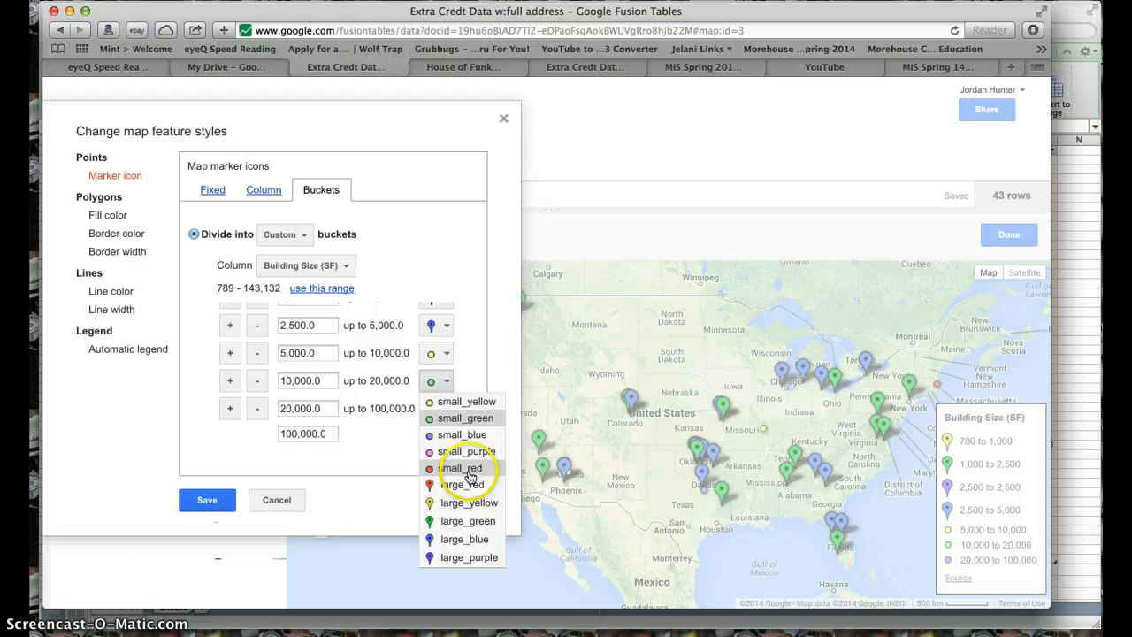
pyautogui.click(460, 467)
pyautogui.click(447, 355)
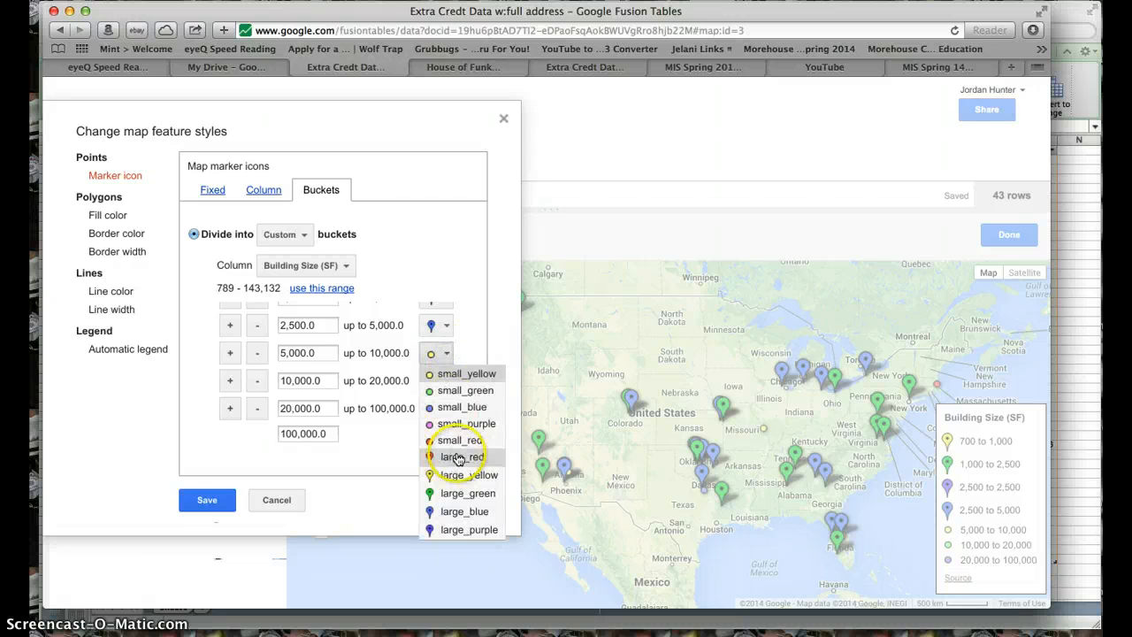
pyautogui.click(469, 529)
# - Set the 2,500–5,000 bucket's marker icon to small_purple and the 2,500–2,500 bucket's icon to small_blue
pyautogui.click(446, 327)
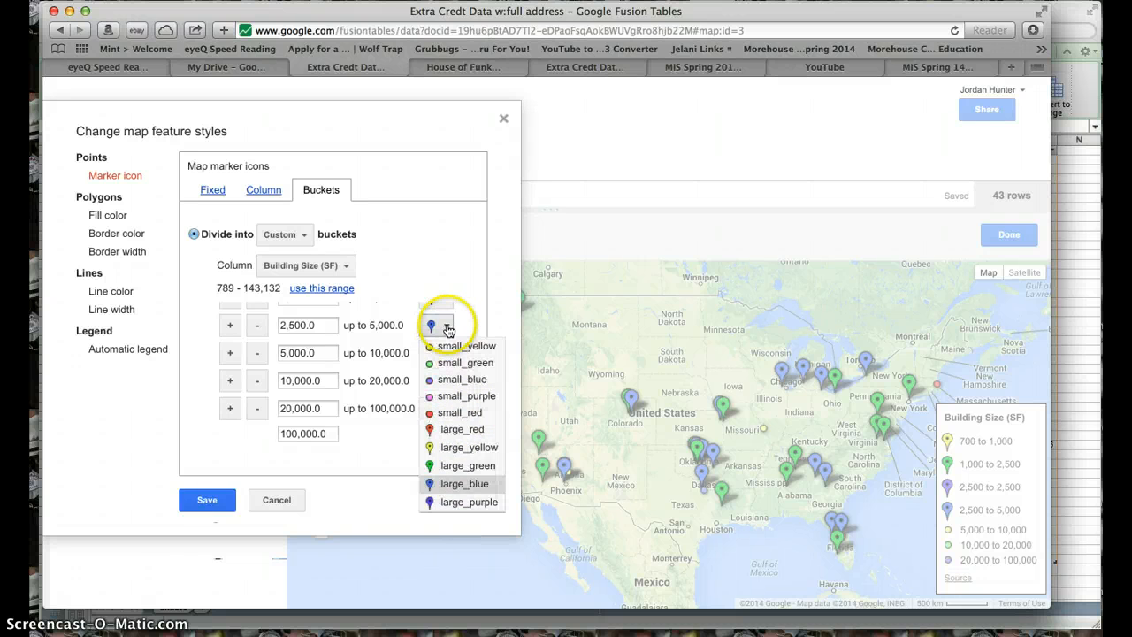
pyautogui.click(476, 400)
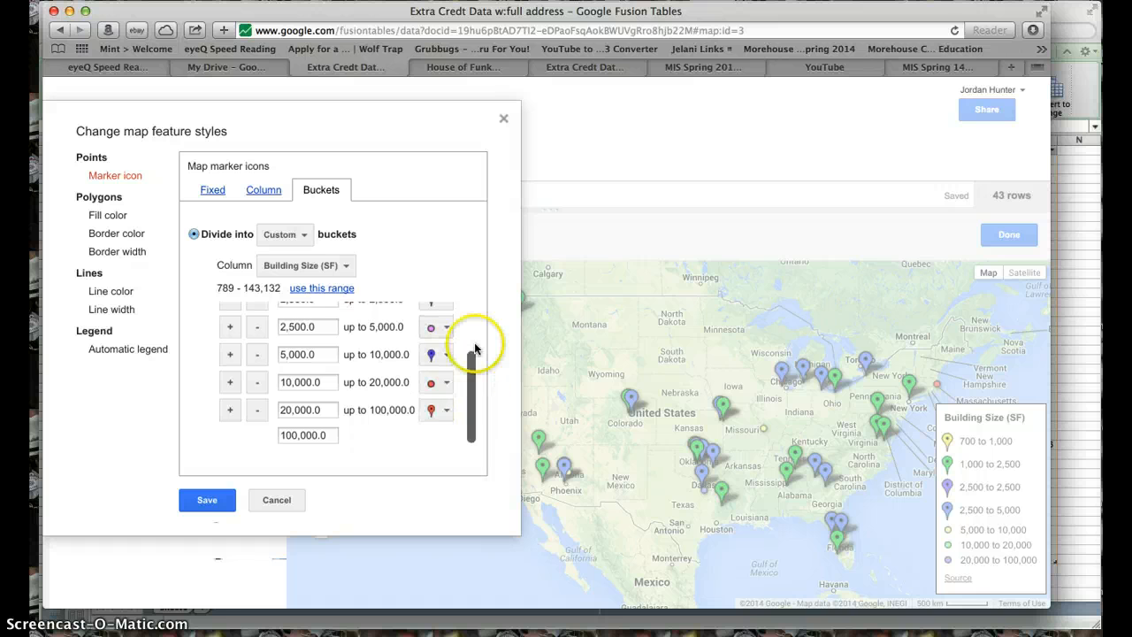
pyautogui.scroll(3, 478, 347)
pyautogui.click(447, 372)
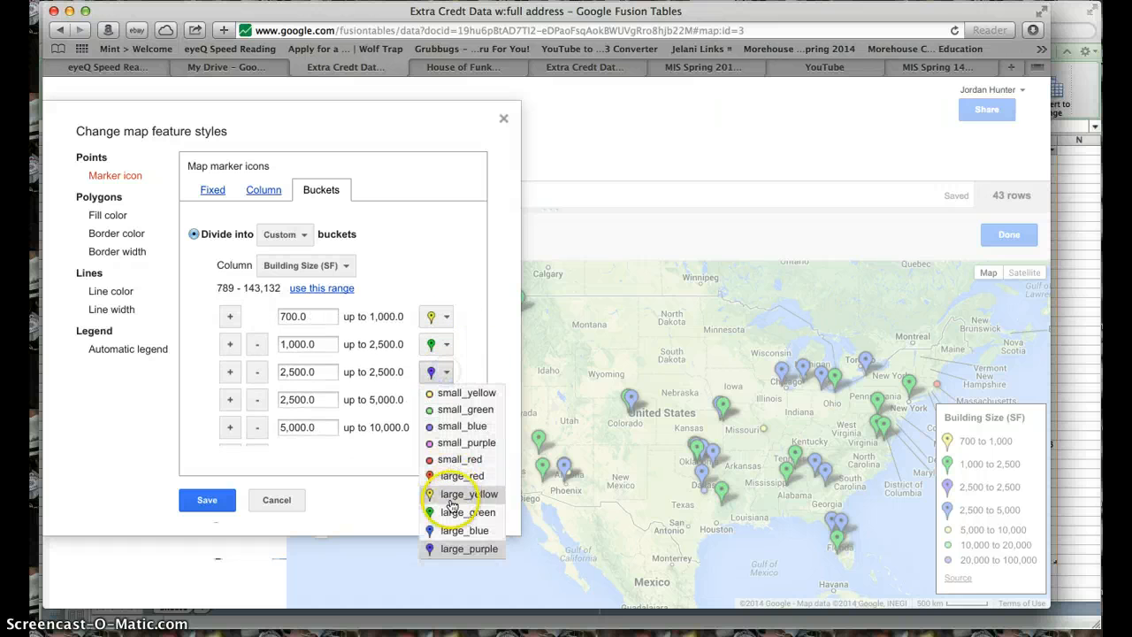
pyautogui.click(461, 425)
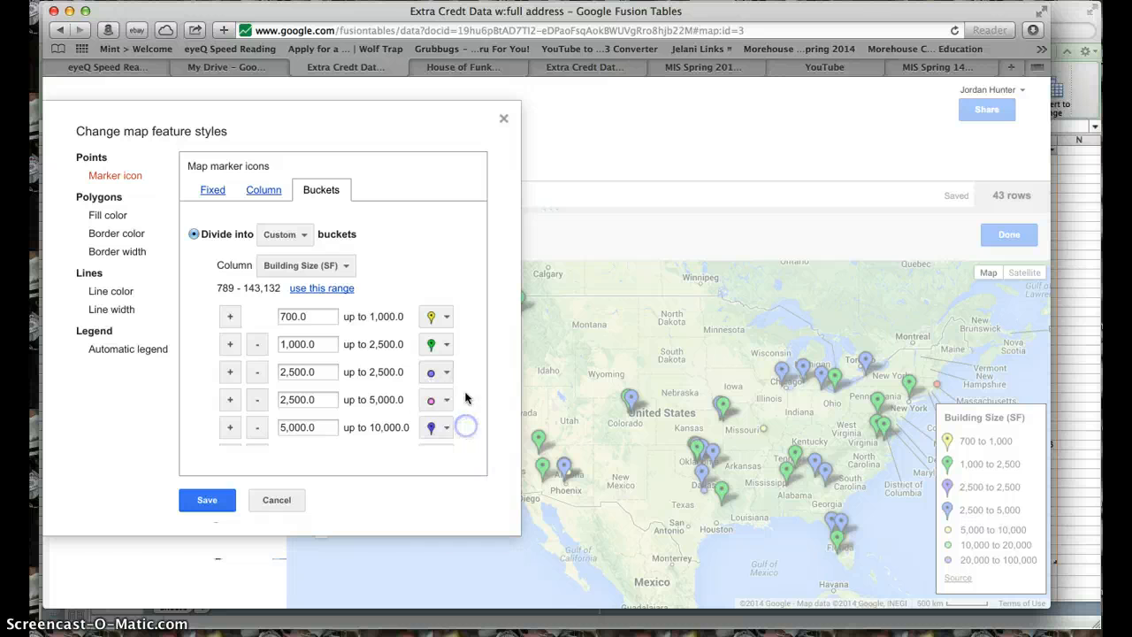
# - Set the 1,000–2,500 bucket's marker icon to small_green and the 700–1,000 bucket's icon to small_yellow
pyautogui.click(444, 346)
pyautogui.click(444, 348)
pyautogui.click(445, 348)
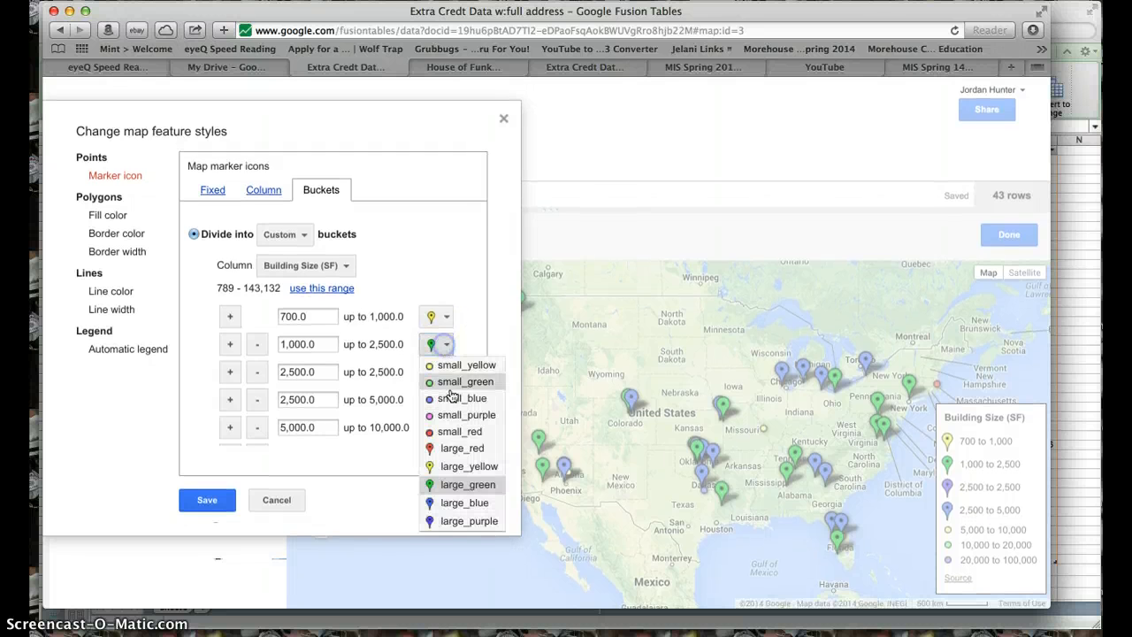
pyautogui.click(467, 384)
pyautogui.click(444, 319)
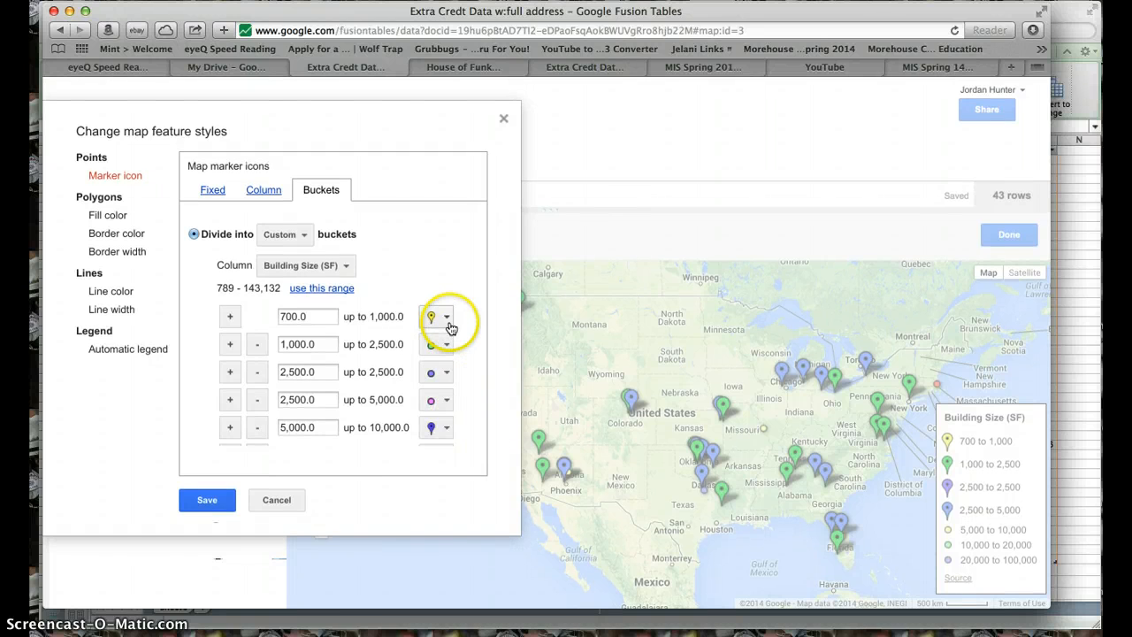
pyautogui.click(451, 334)
# - Review the marker icons of all seven buckets and save the map style
pyautogui.scroll(-3, 430, 389)
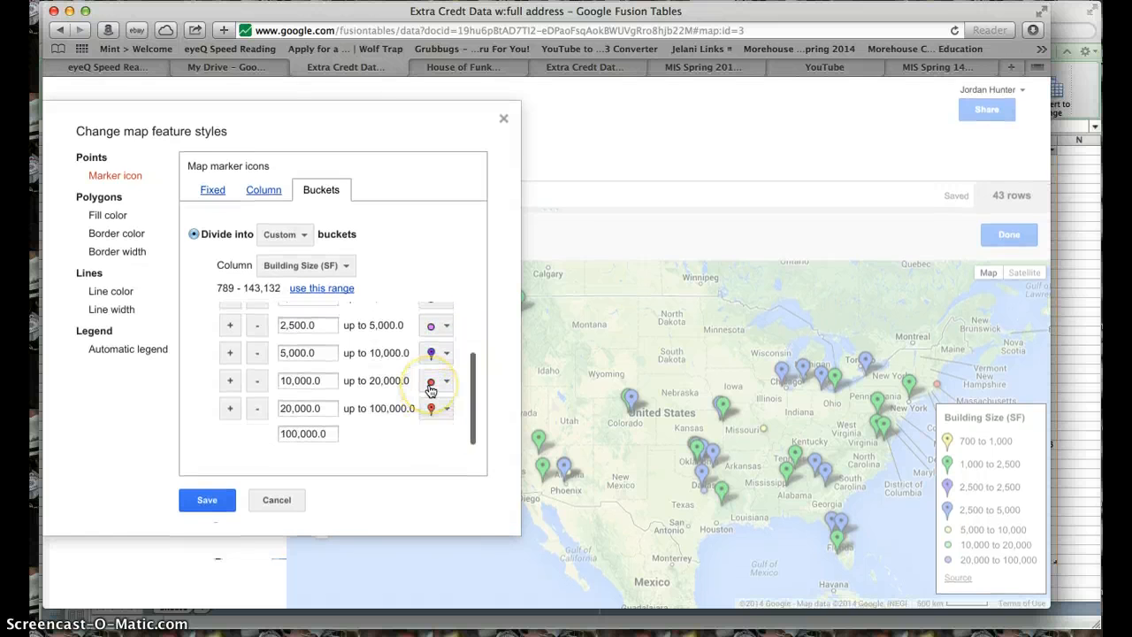
pyautogui.scroll(3, 430, 392)
pyautogui.scroll(-3, 430, 391)
pyautogui.click(209, 501)
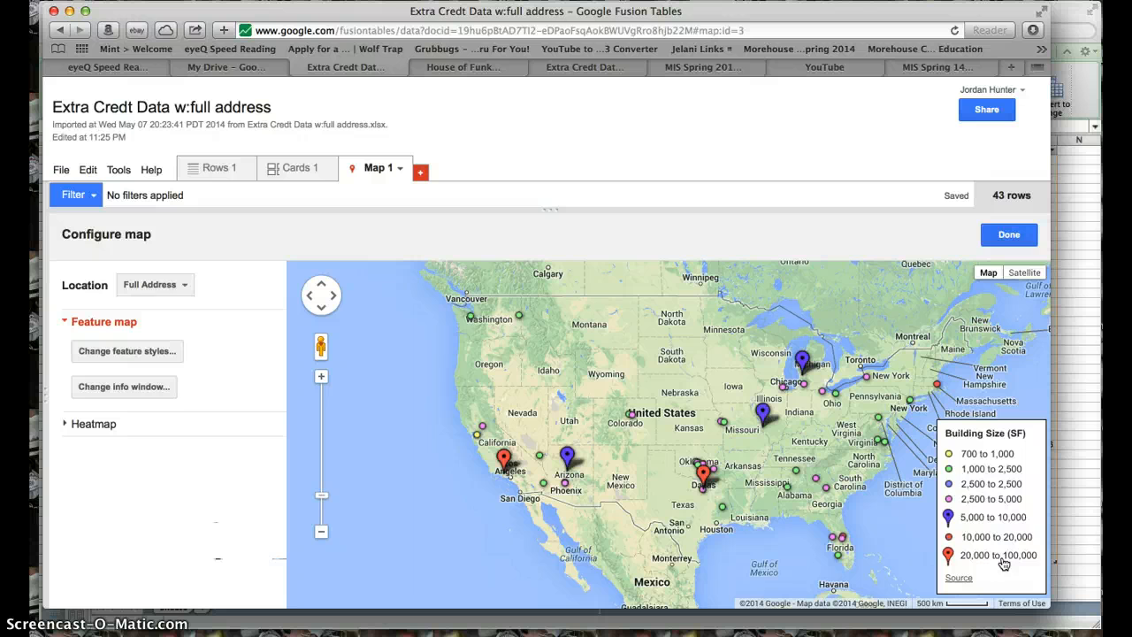
# - Check the Building Size (SF) values in the table rows, and add and save an eighth marker bucket ranging from 100,000 to 150,000
pyautogui.click(222, 168)
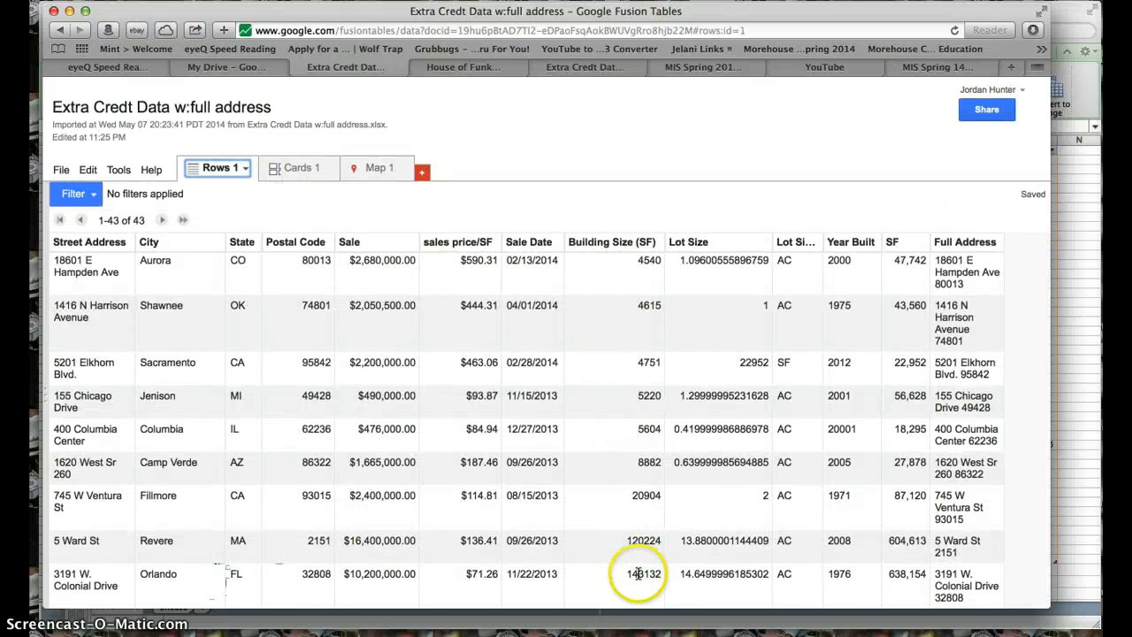
pyautogui.click(372, 171)
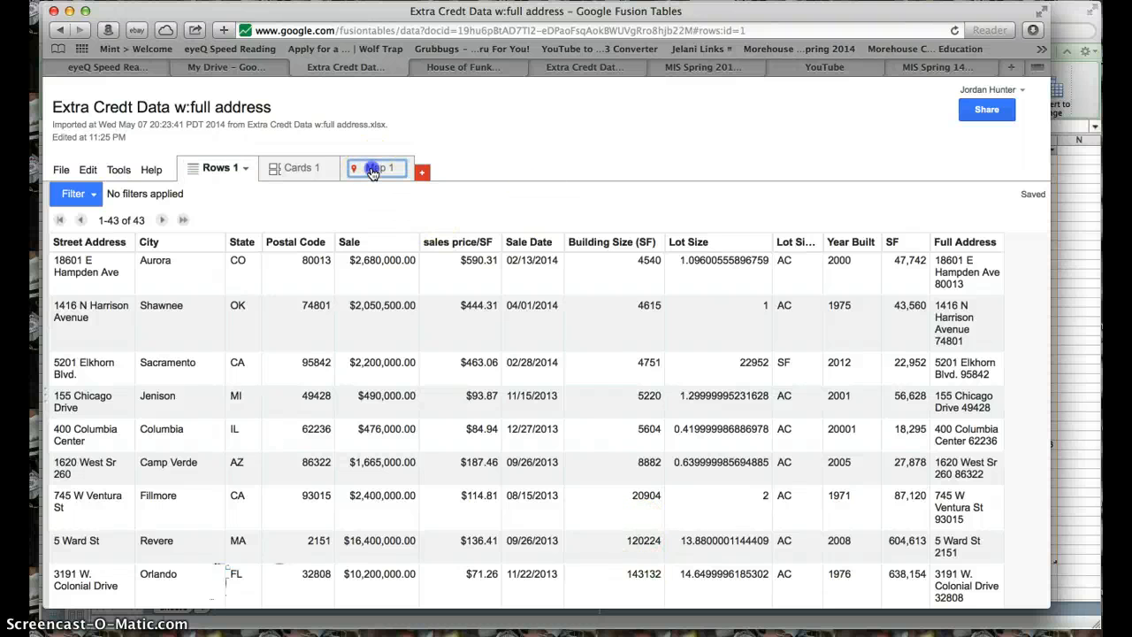
pyautogui.click(133, 352)
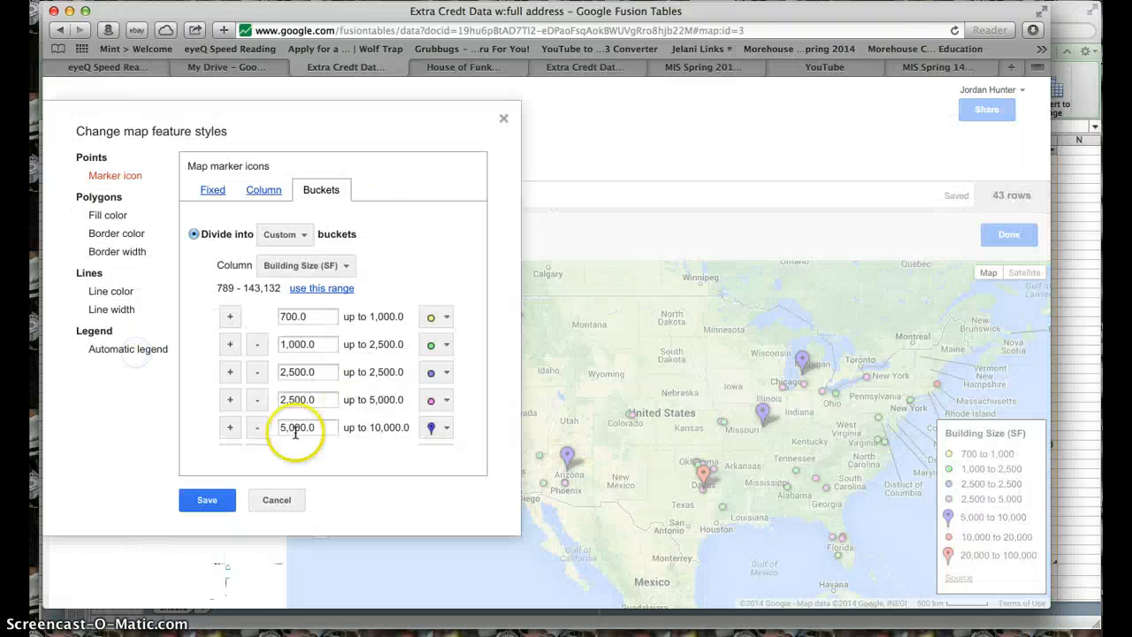
pyautogui.scroll(-3, 291, 416)
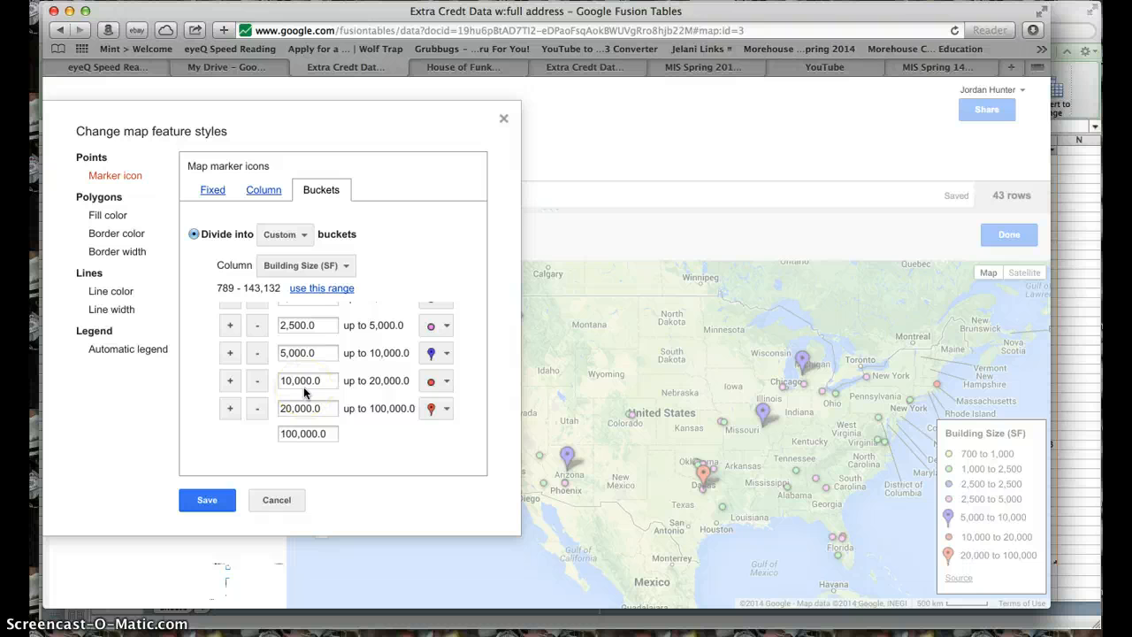
pyautogui.scroll(3, 303, 386)
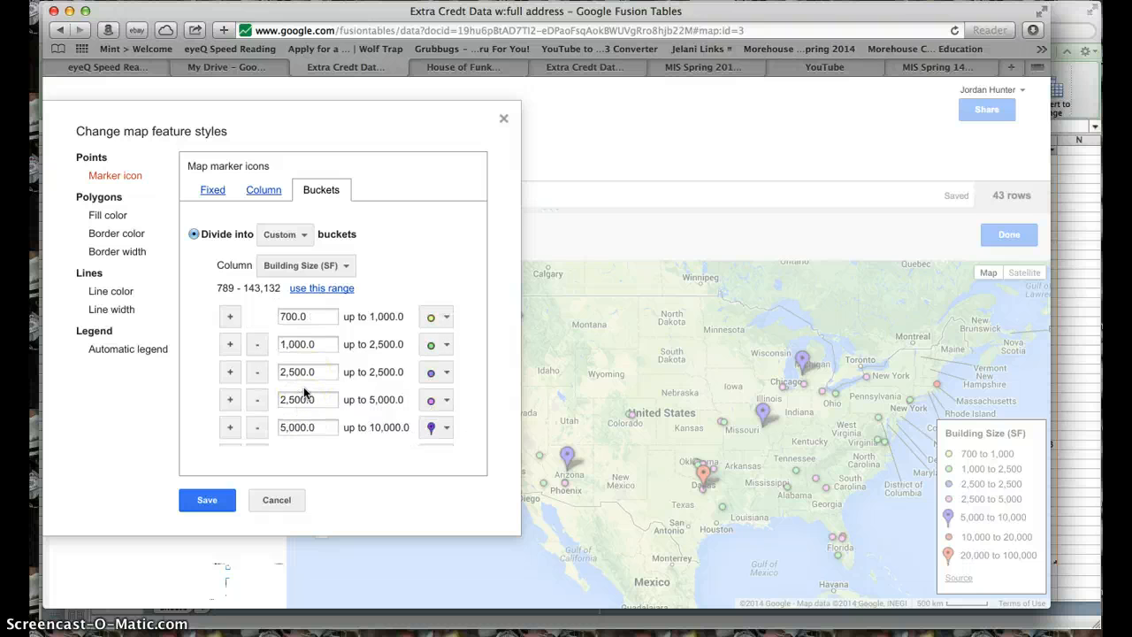
pyautogui.scroll(-3, 304, 386)
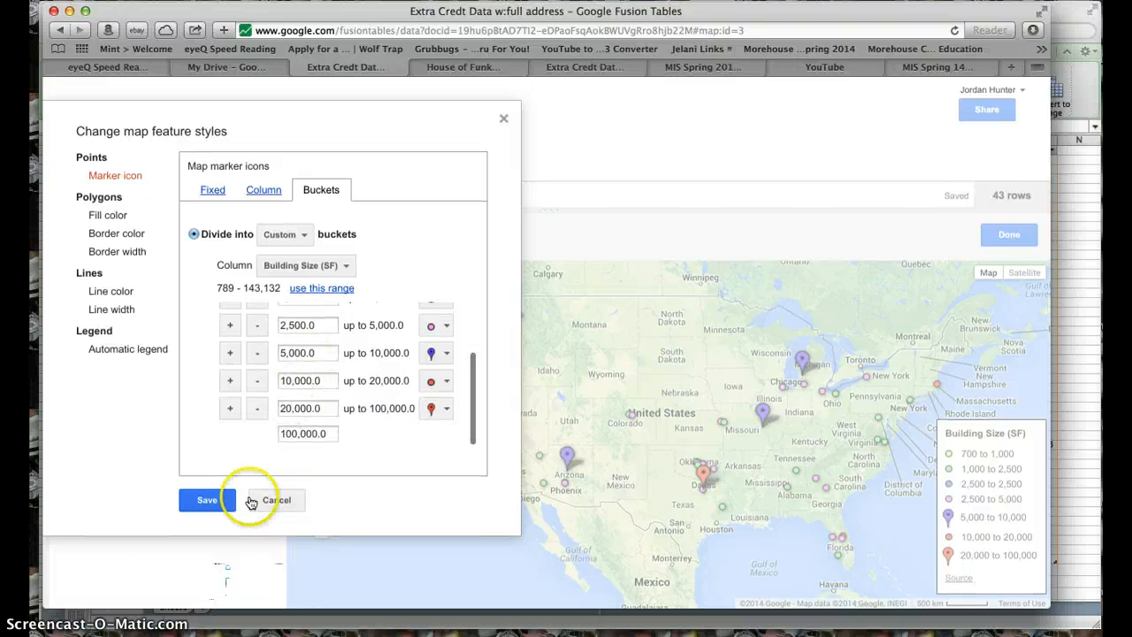
pyautogui.click(230, 407)
pyautogui.scroll(-1, 353, 433)
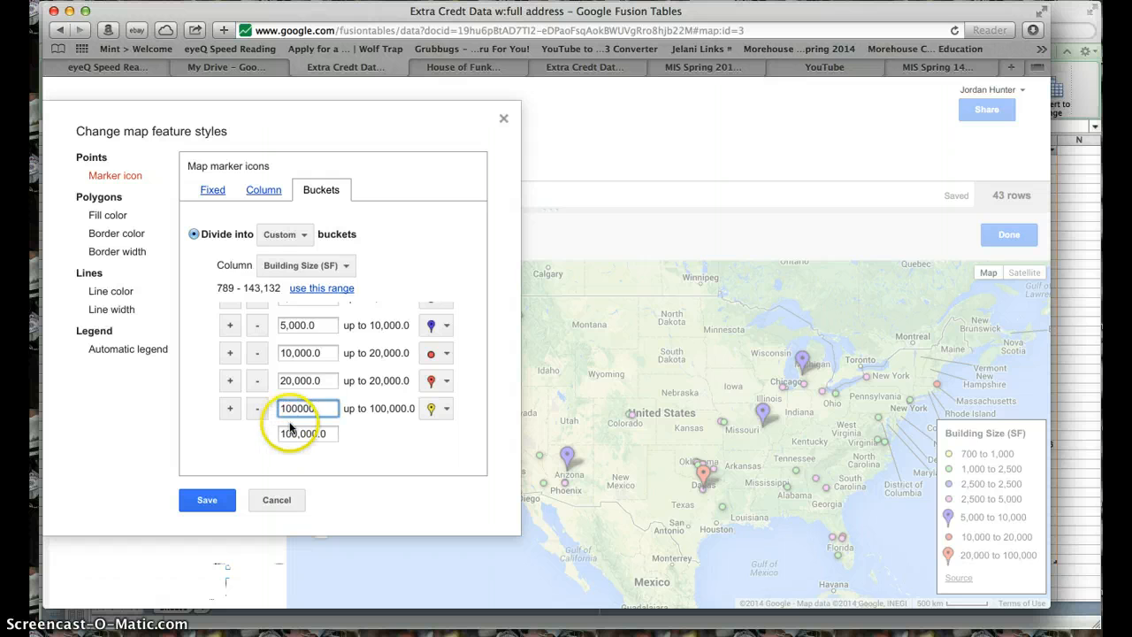
pyautogui.click(294, 432)
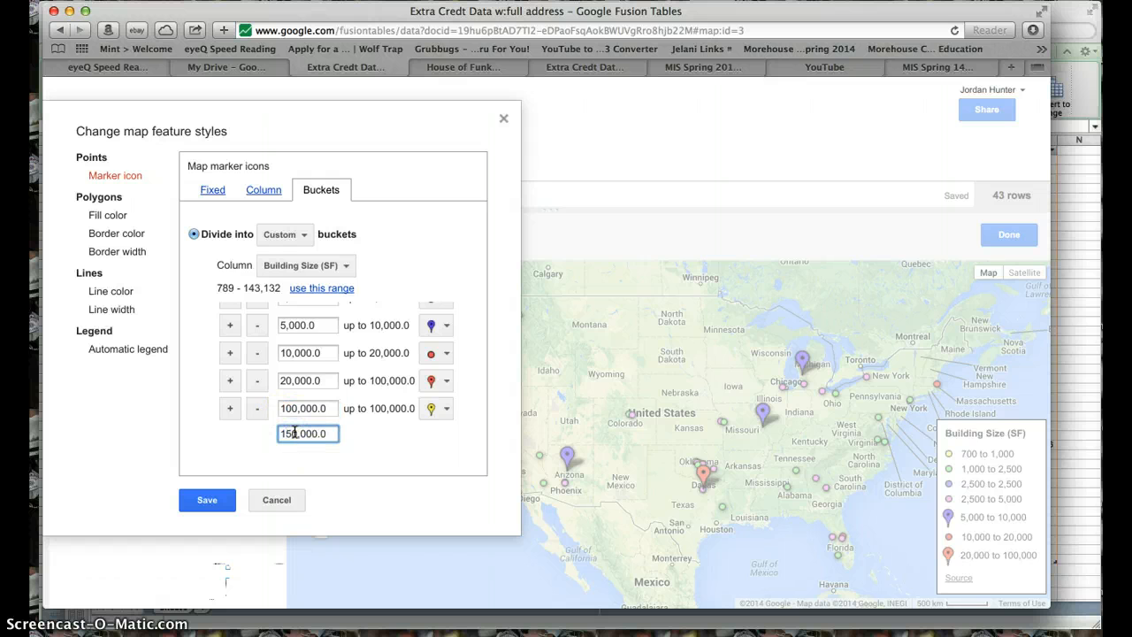
pyautogui.click(210, 498)
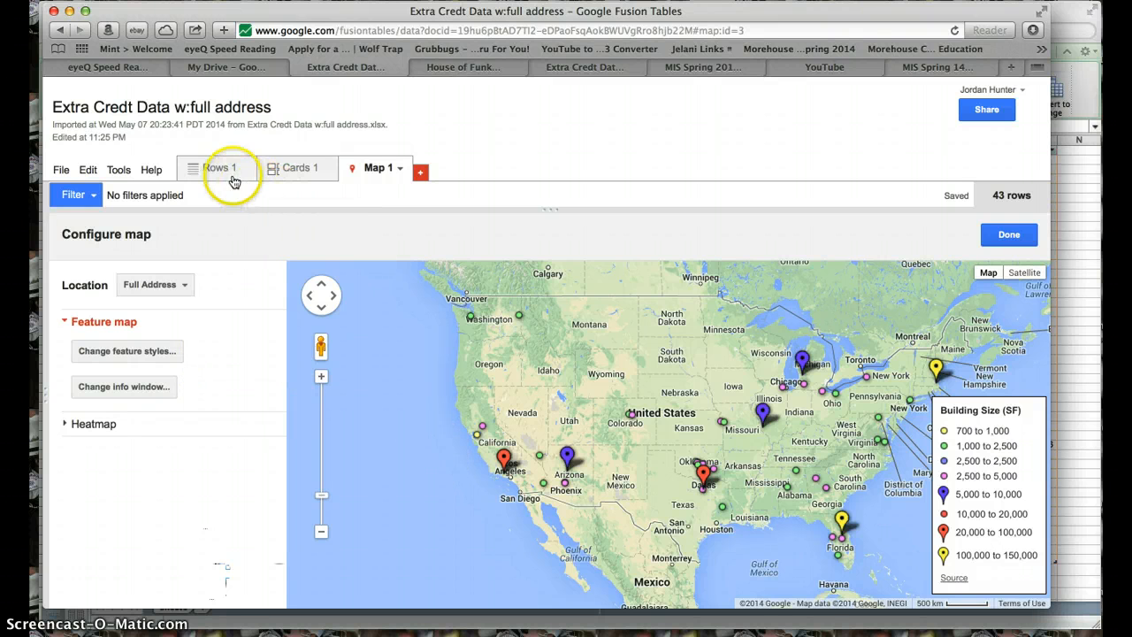
# - Open the info window of the large purple marker in Illinois and examine its street address
pyautogui.click(765, 412)
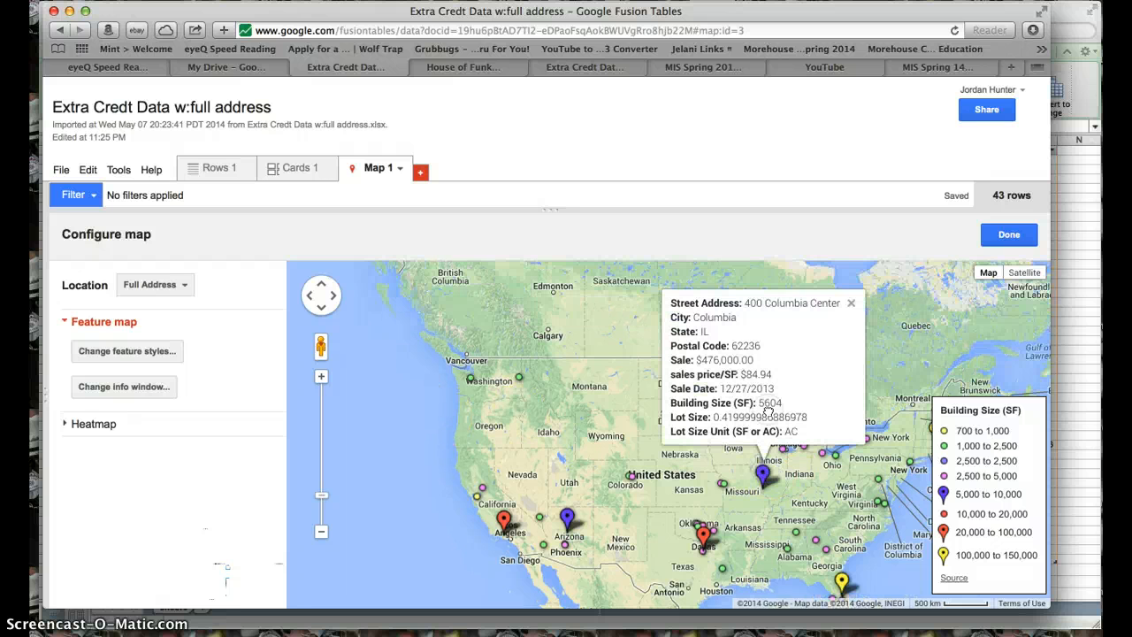
pyautogui.click(814, 310)
pyautogui.moveTo(773, 302); pyautogui.dragTo(833, 314)
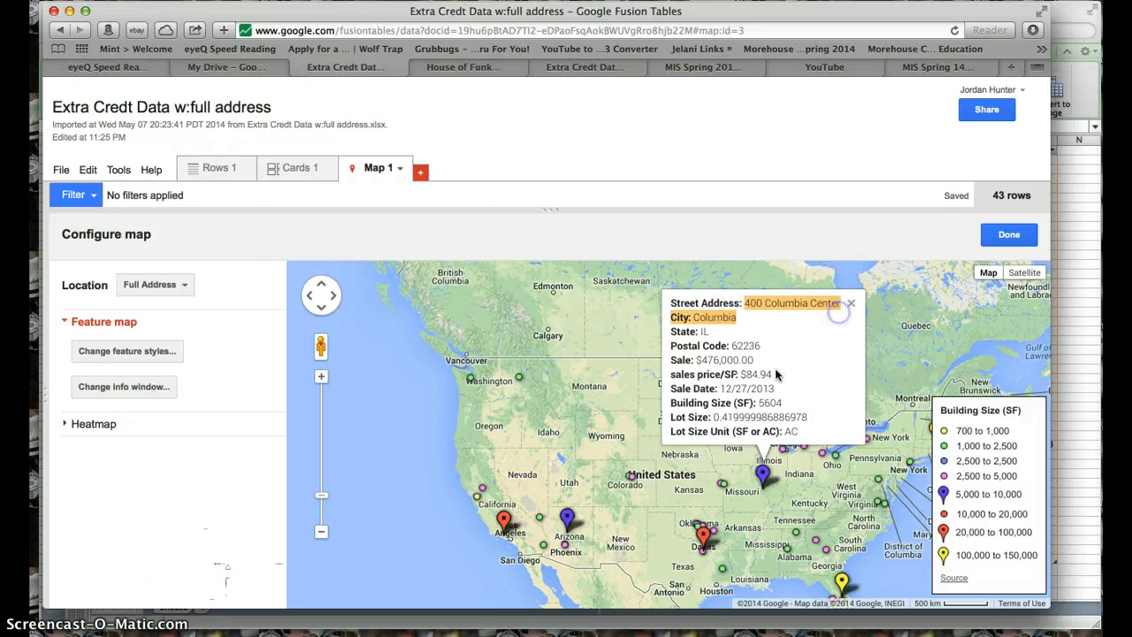
pyautogui.click(763, 309)
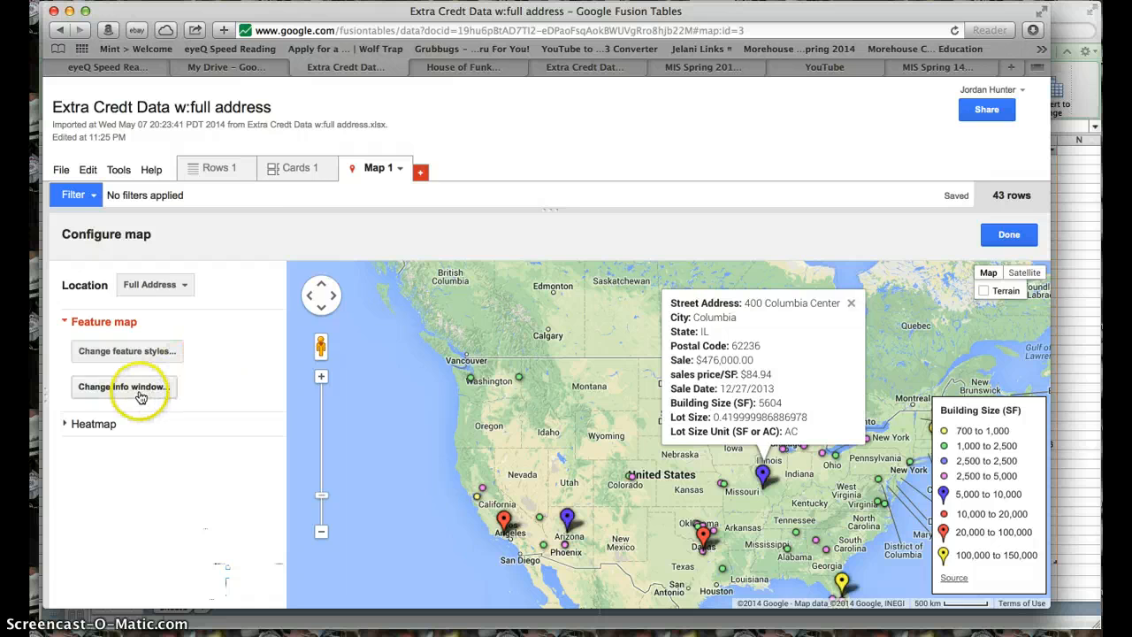
# - In the info window layout, include the Full Address and Year Built columns and exclude Street Address
pyautogui.click(137, 387)
pyautogui.click(92, 457)
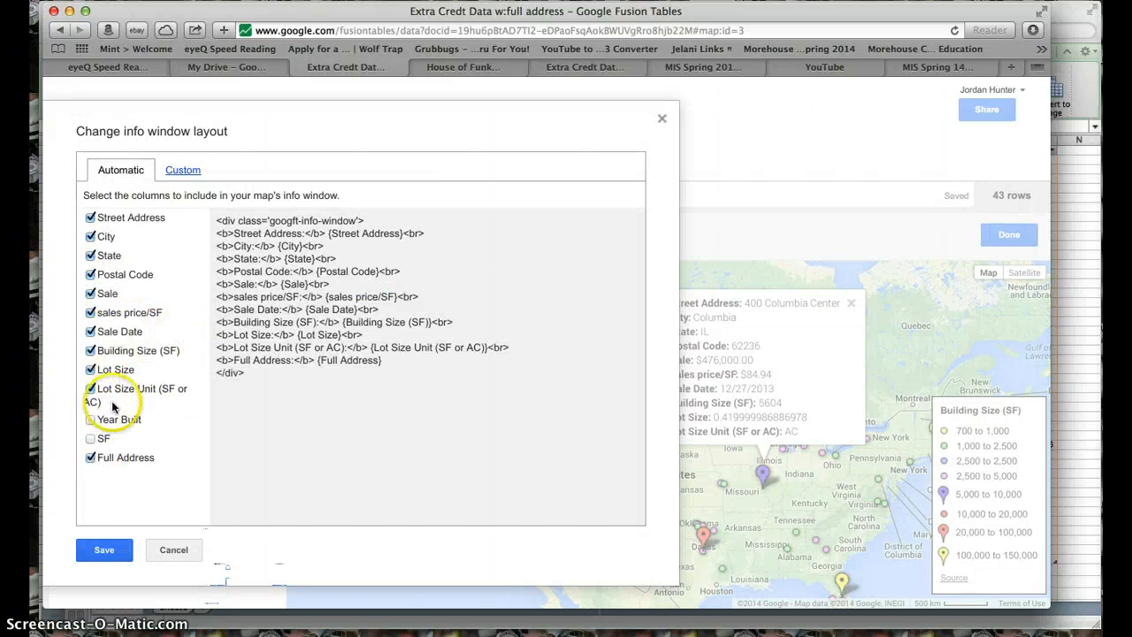
pyautogui.click(91, 421)
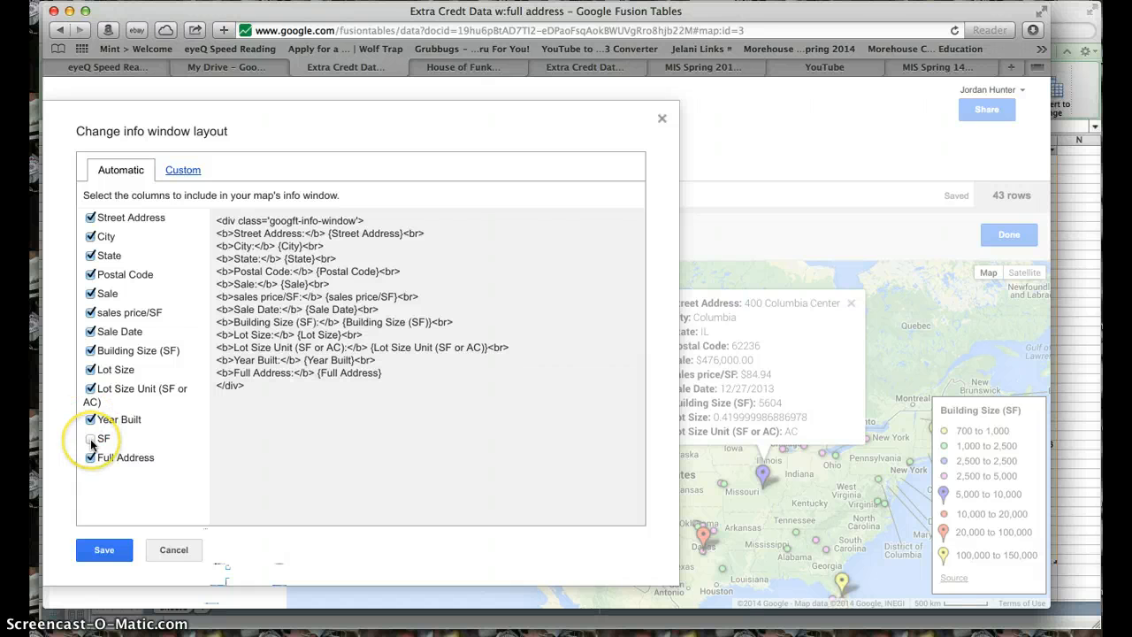
pyautogui.click(91, 218)
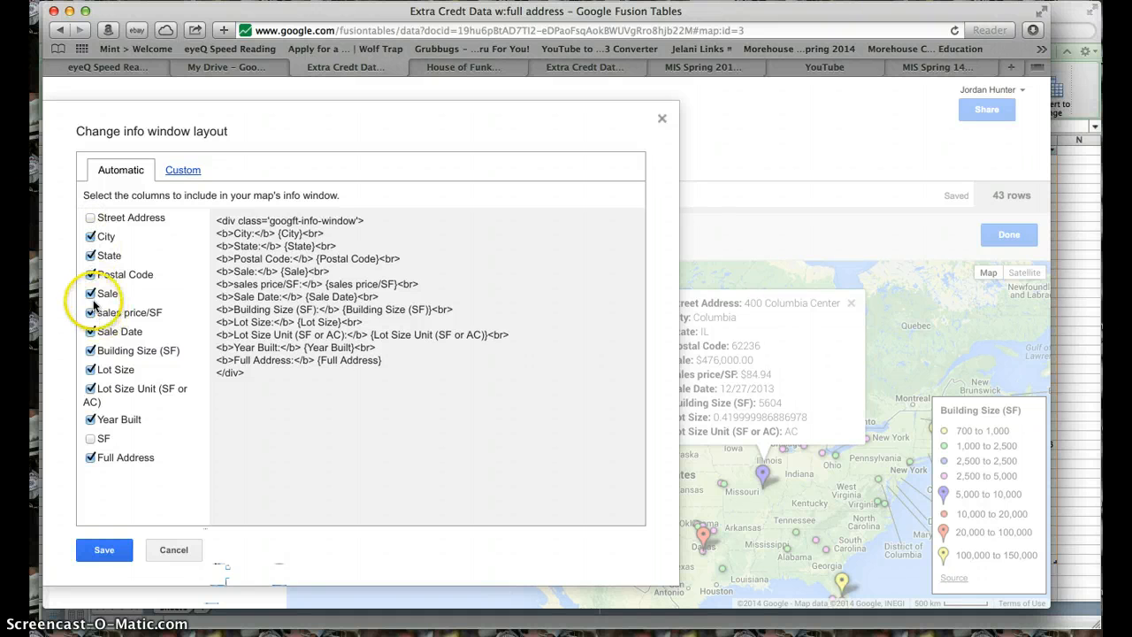
pyautogui.click(105, 552)
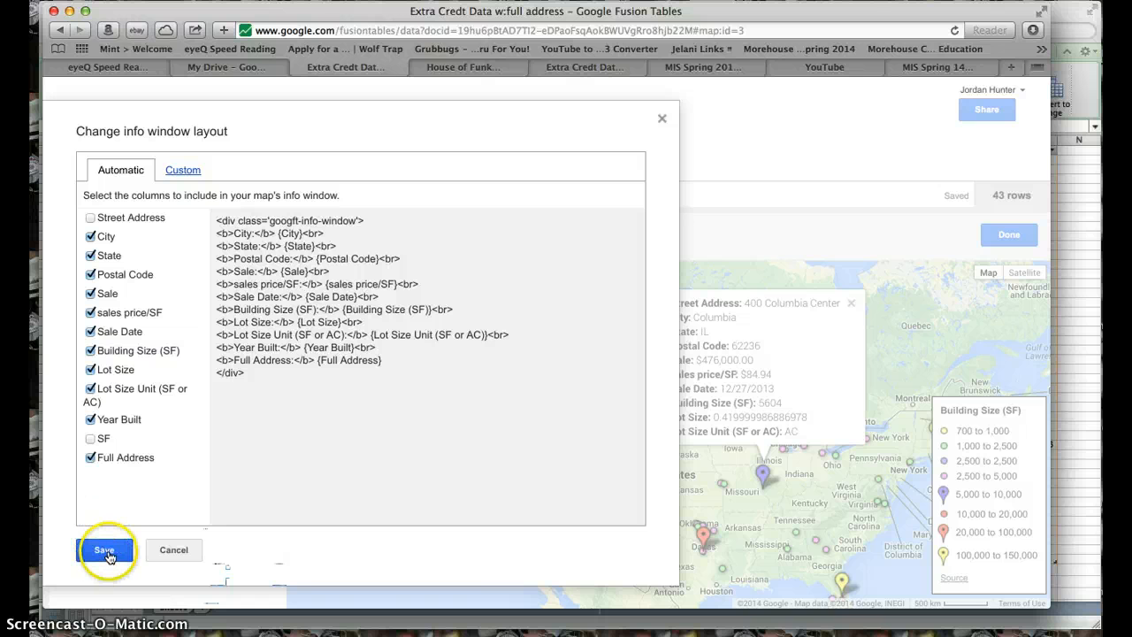
# - Exclude the City column from the info window, include it again, and save the layout
pyautogui.click(89, 236)
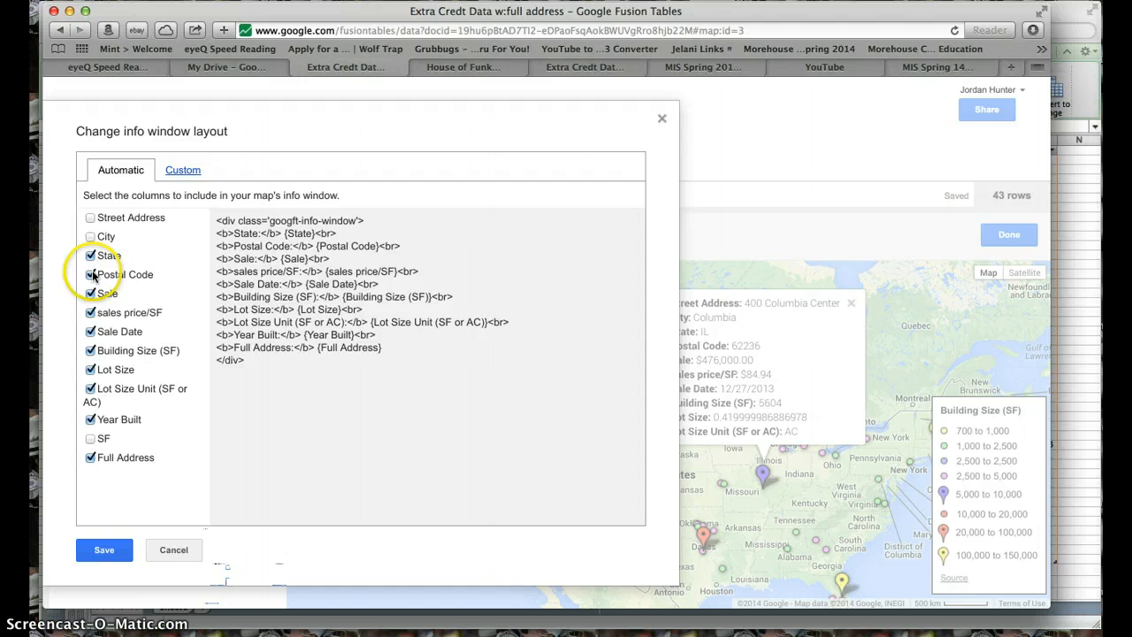
pyautogui.doubleClick(90, 245)
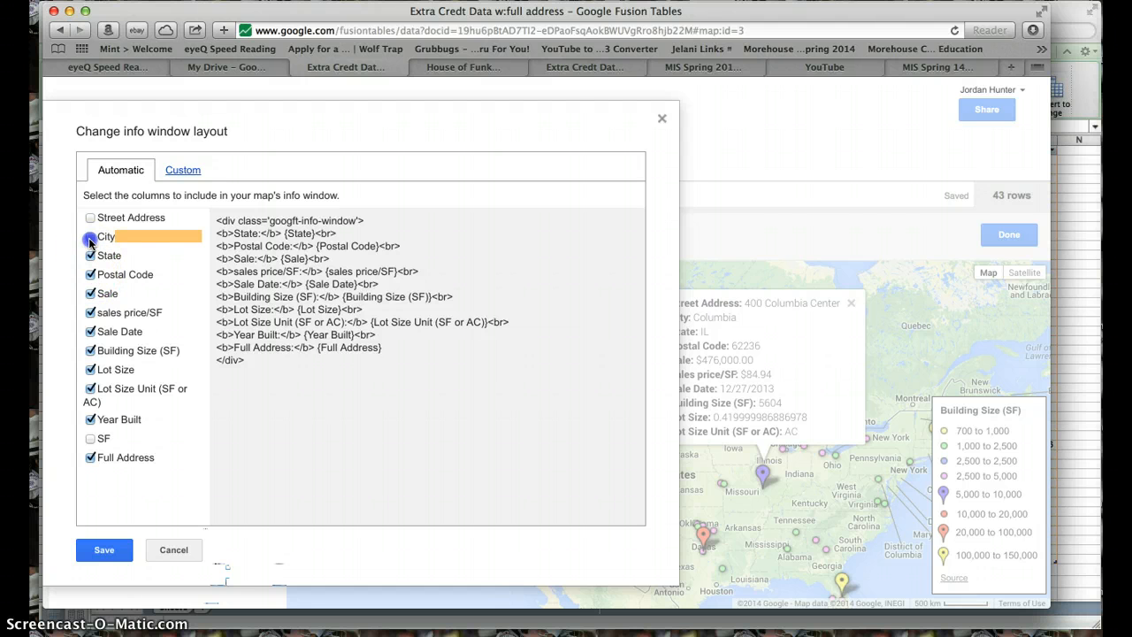
pyautogui.click(89, 237)
pyautogui.click(104, 549)
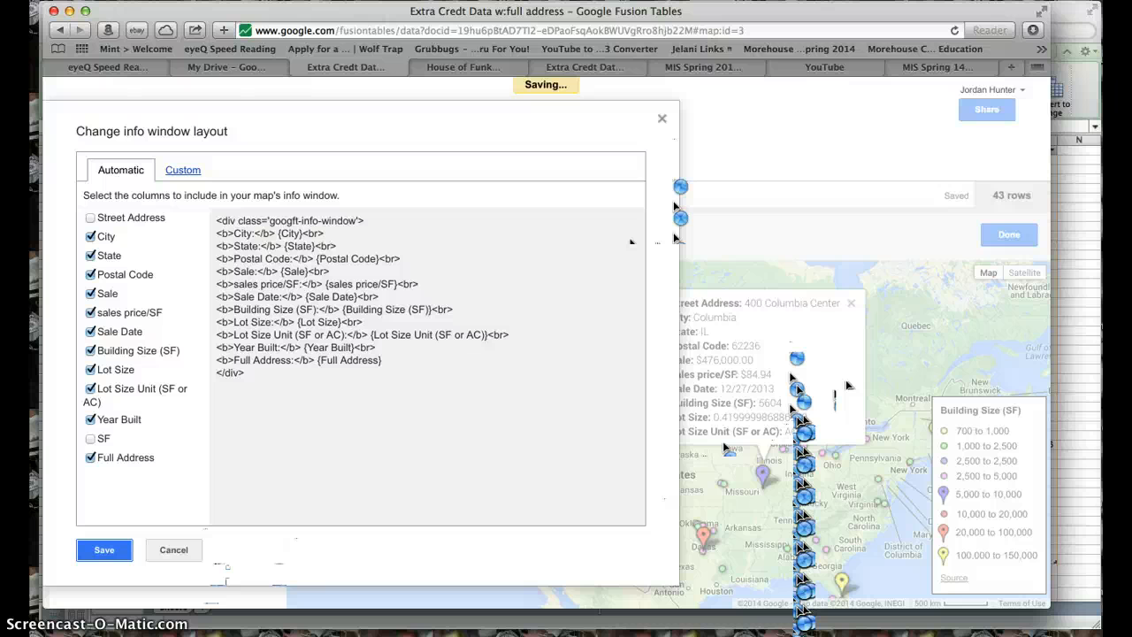
pyautogui.click(409, 429)
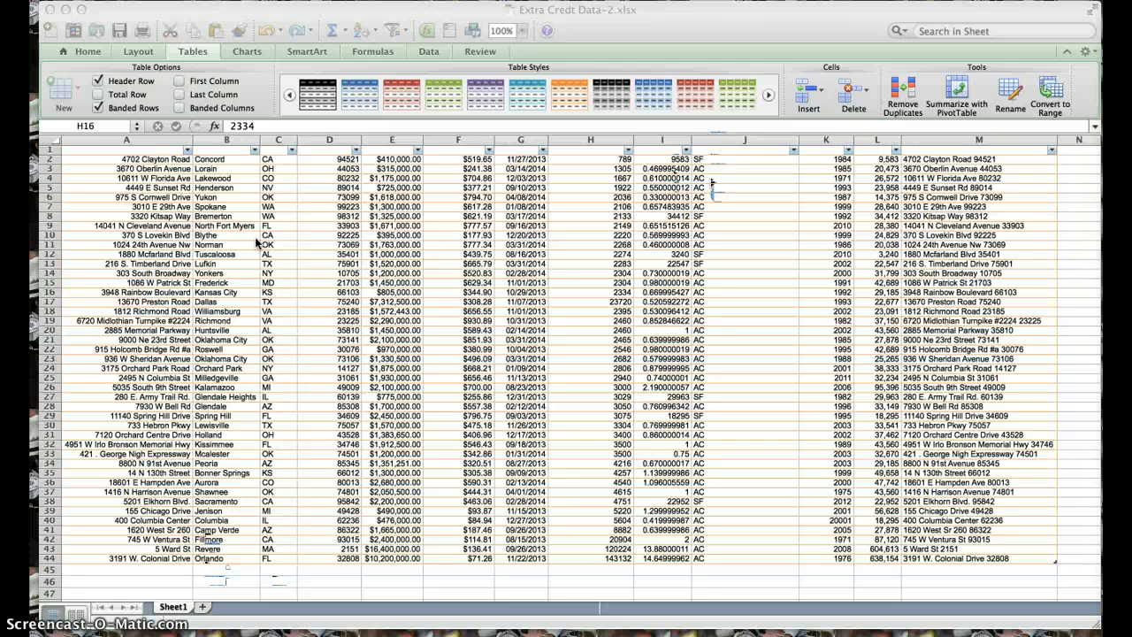
# - Delete the Street Address, City and State columns from the sales sheet
pyautogui.click(101, 150)
pyautogui.click(104, 148)
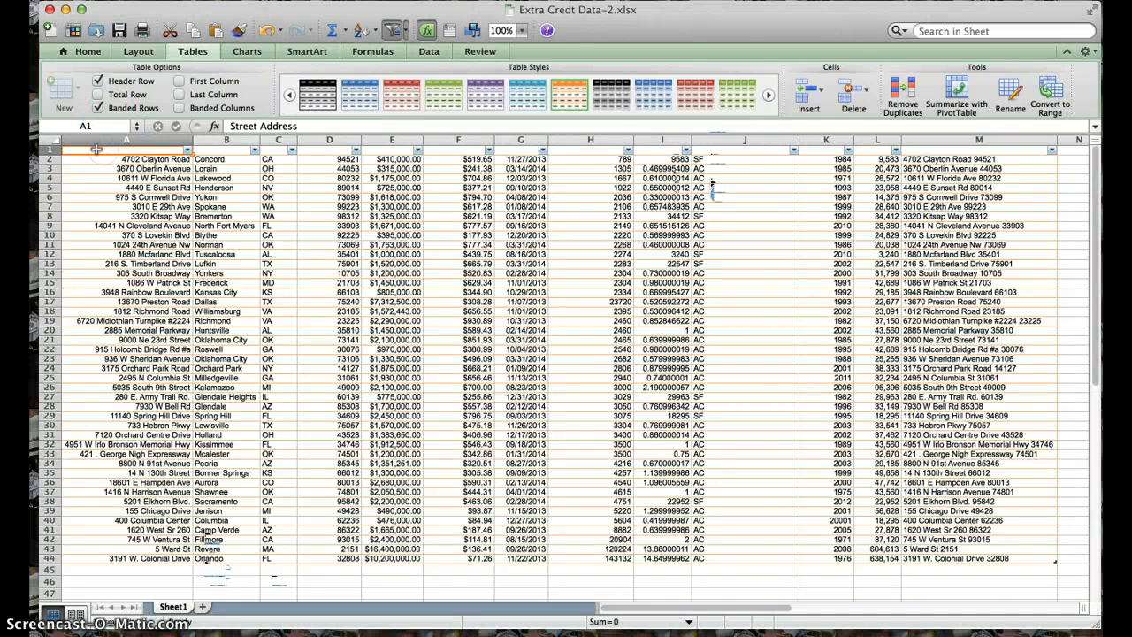
pyautogui.click(124, 197)
pyautogui.click(113, 153)
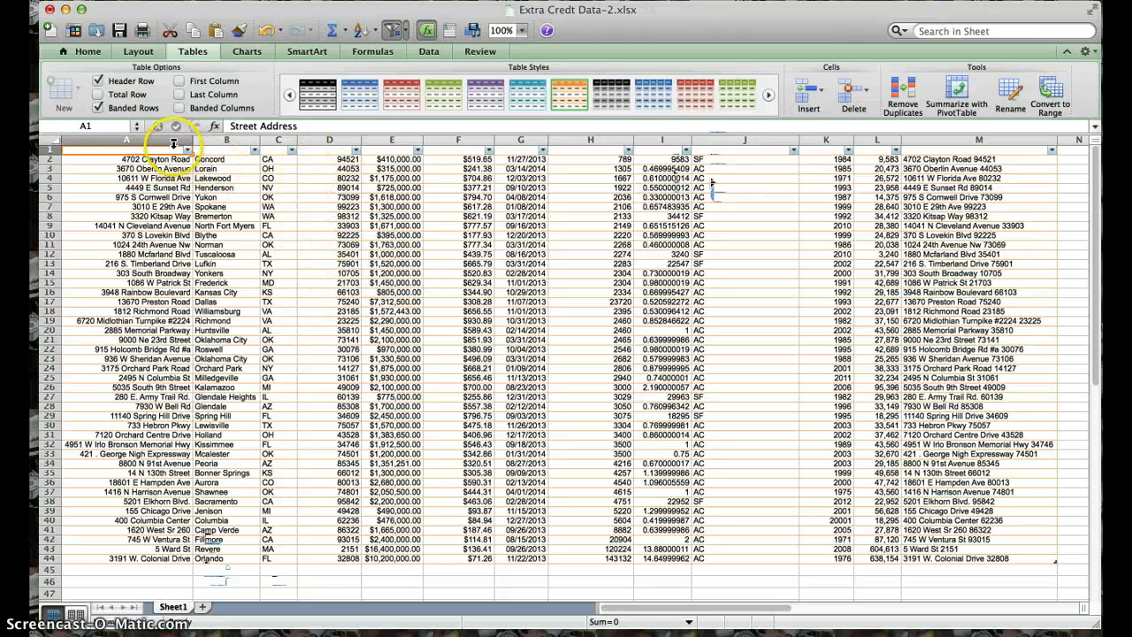
pyautogui.rightClick(167, 145)
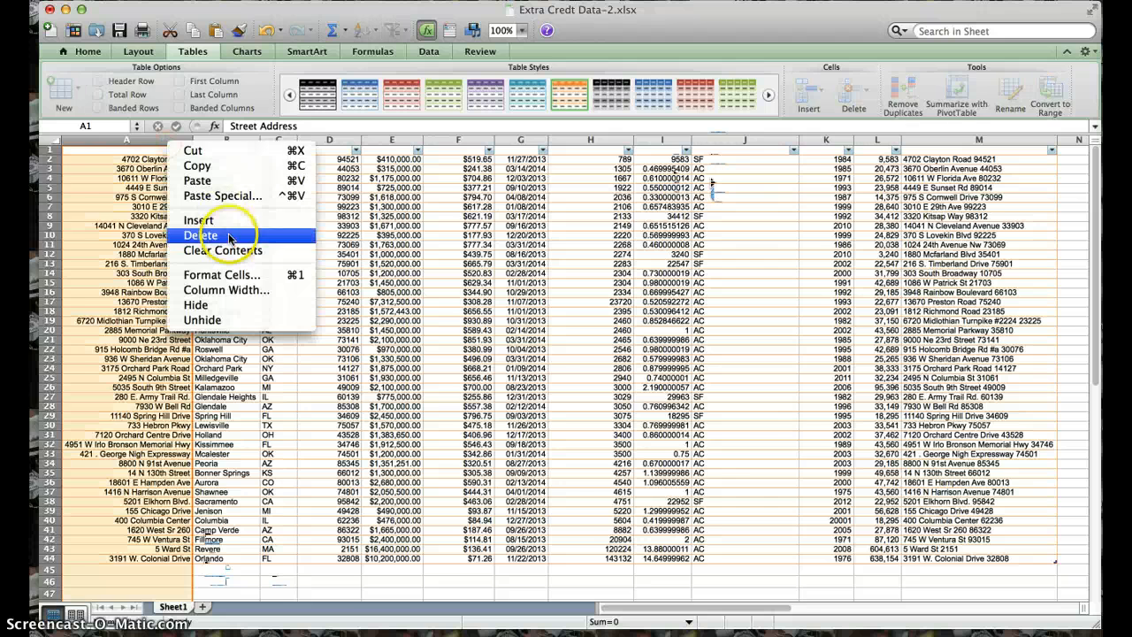
pyautogui.click(202, 235)
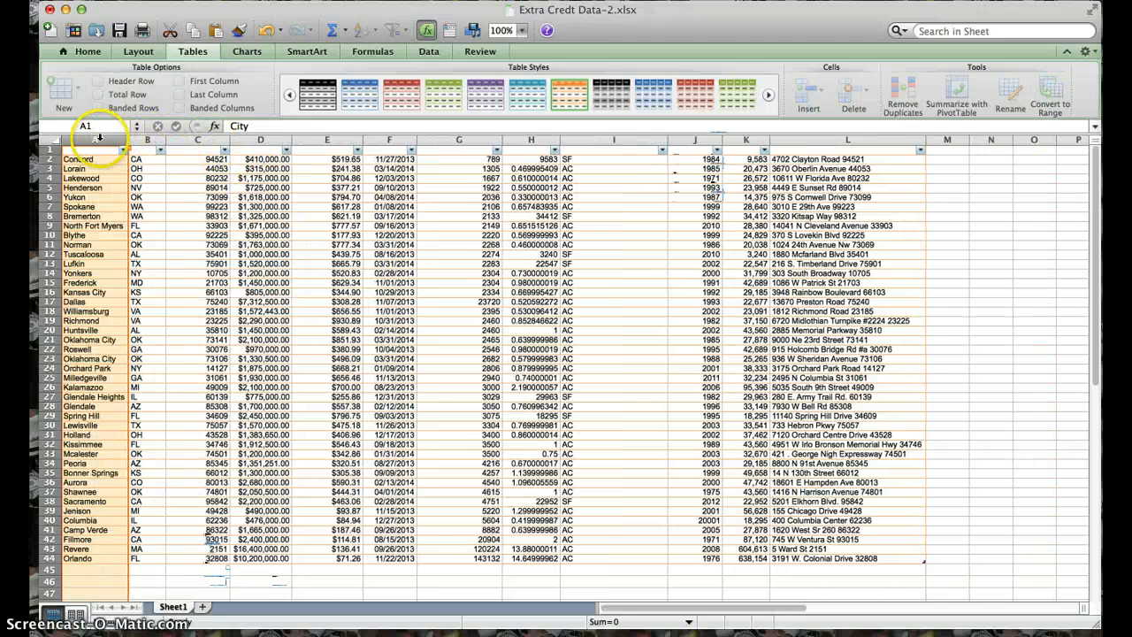
pyautogui.rightClick(99, 139)
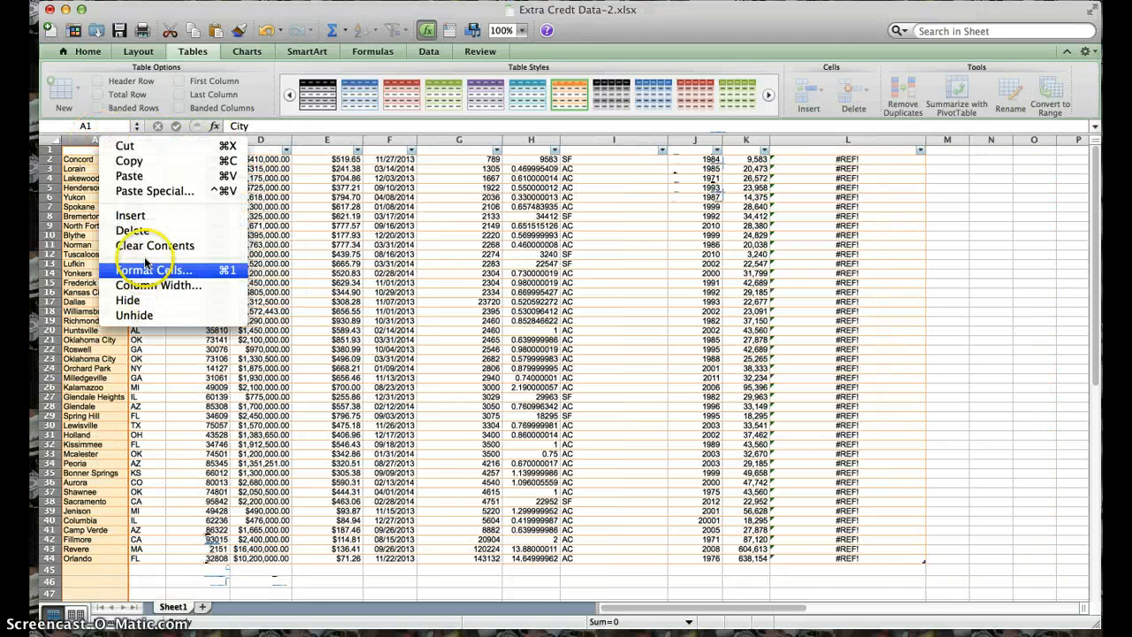
pyautogui.click(133, 230)
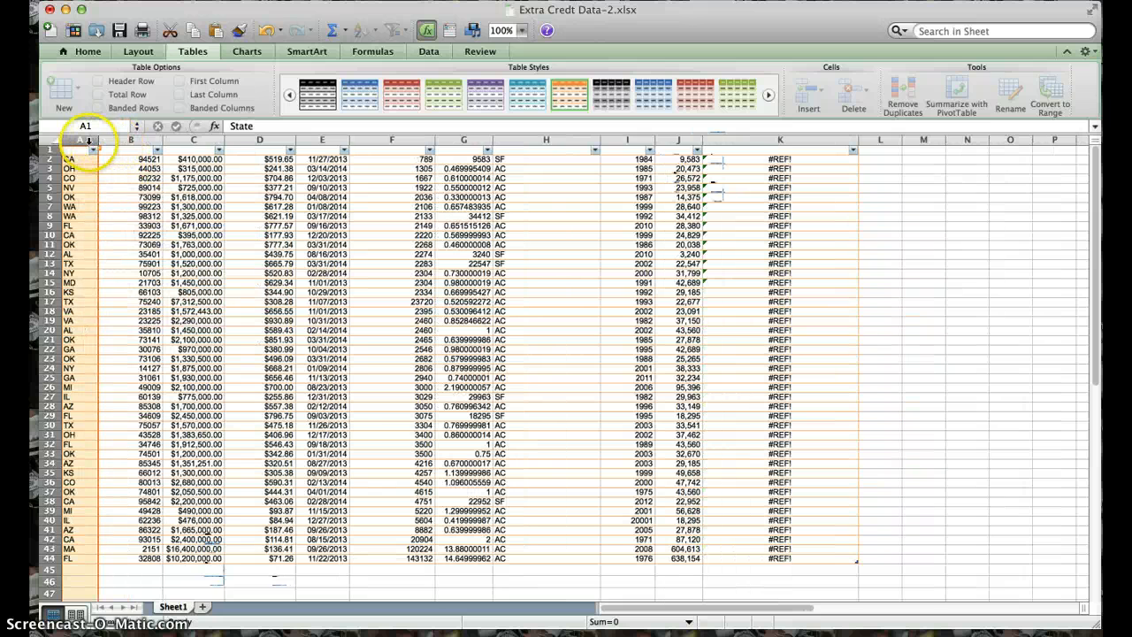
pyautogui.rightClick(90, 141)
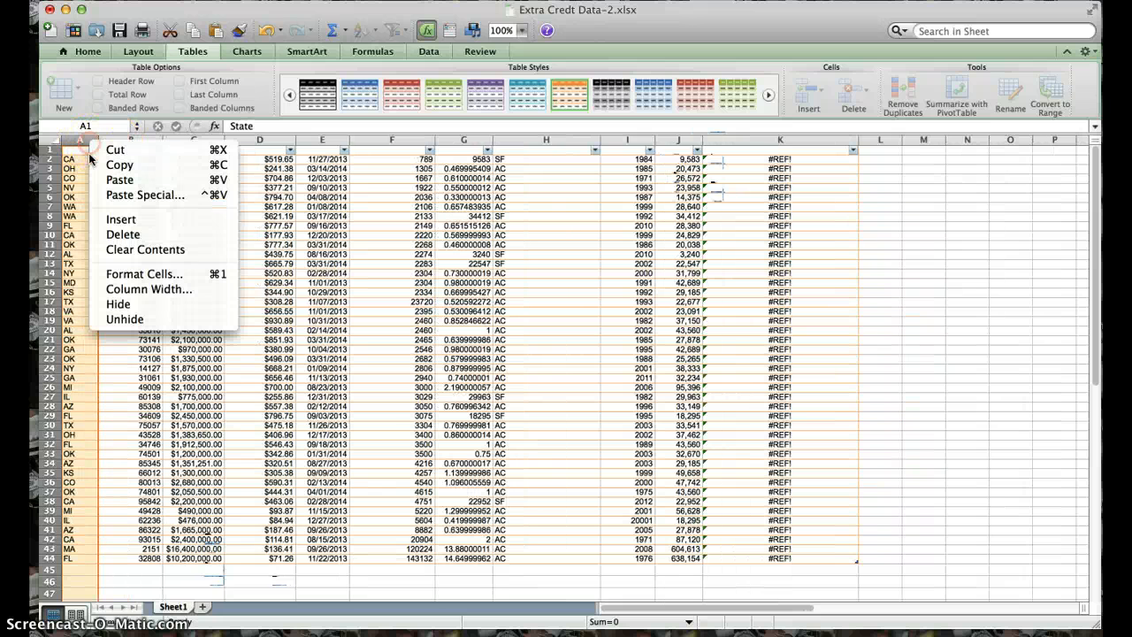
pyautogui.click(127, 236)
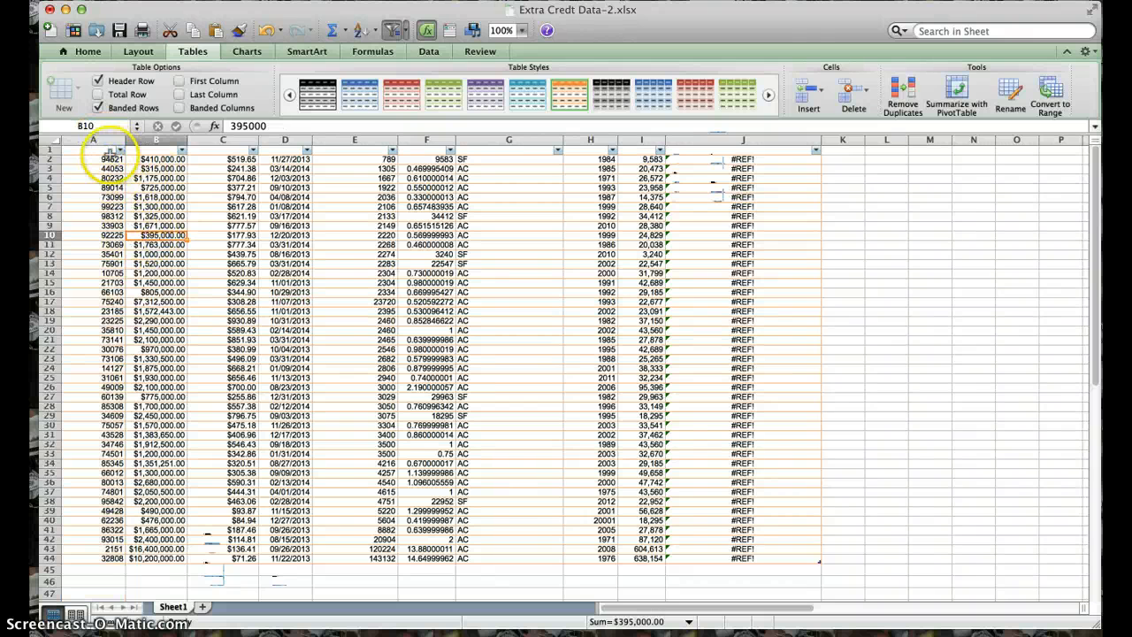
# - Delete the full address column at the table's far end and the sales price/SF column
pyautogui.click(93, 152)
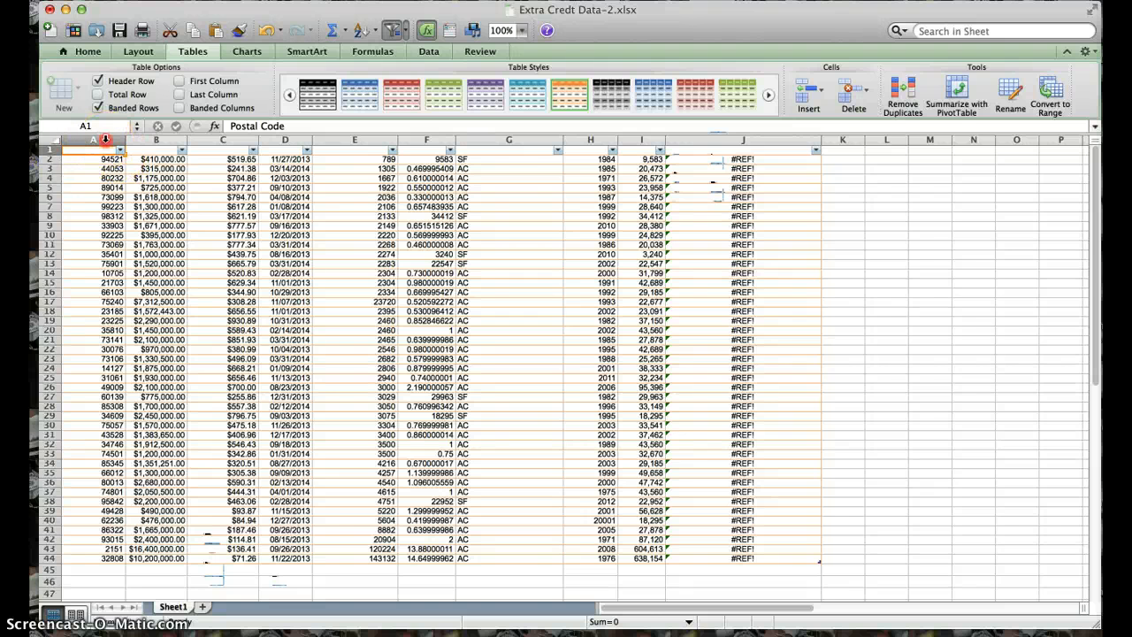
pyautogui.rightClick(104, 140)
pyautogui.press('Escape')
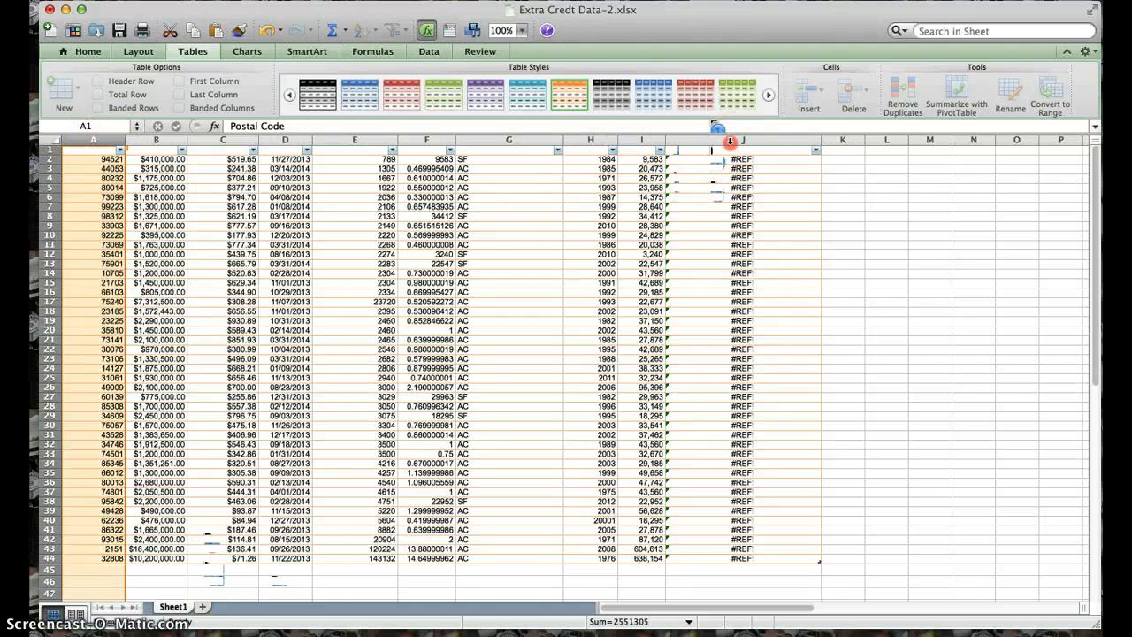
pyautogui.rightClick(730, 141)
pyautogui.click(760, 233)
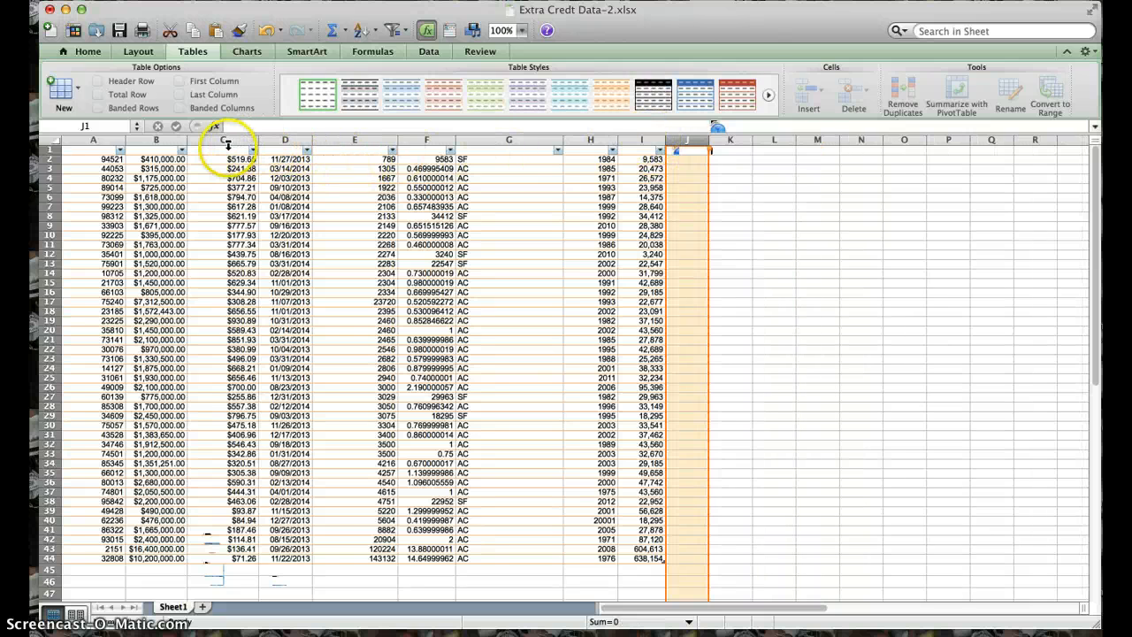
pyautogui.rightClick(226, 141)
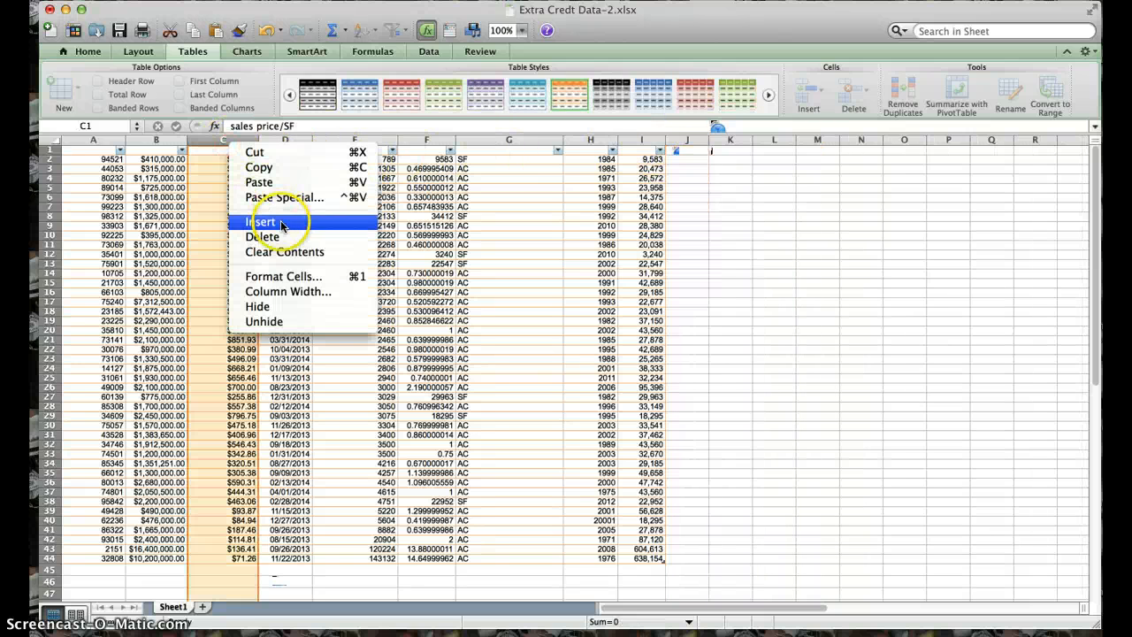
pyautogui.press('Escape')
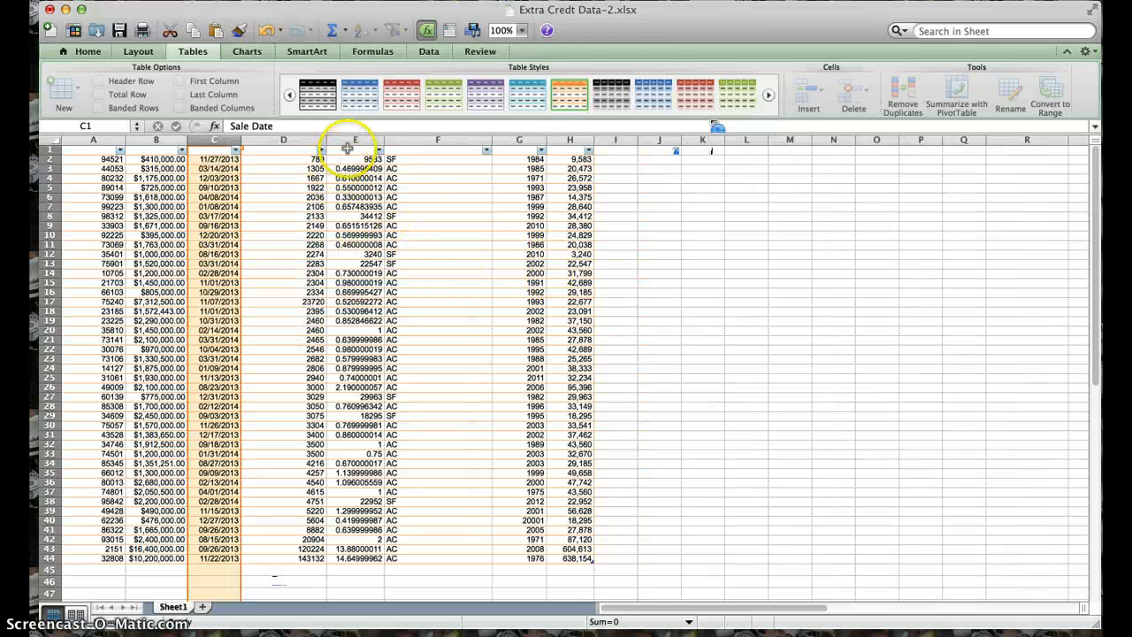
# - Delete the Lot Size, Lot Size Unit, Year Built, SF, Postal Code and Sale Date columns, keeping Sale and Building Size (SF)
pyautogui.rightClick(367, 141)
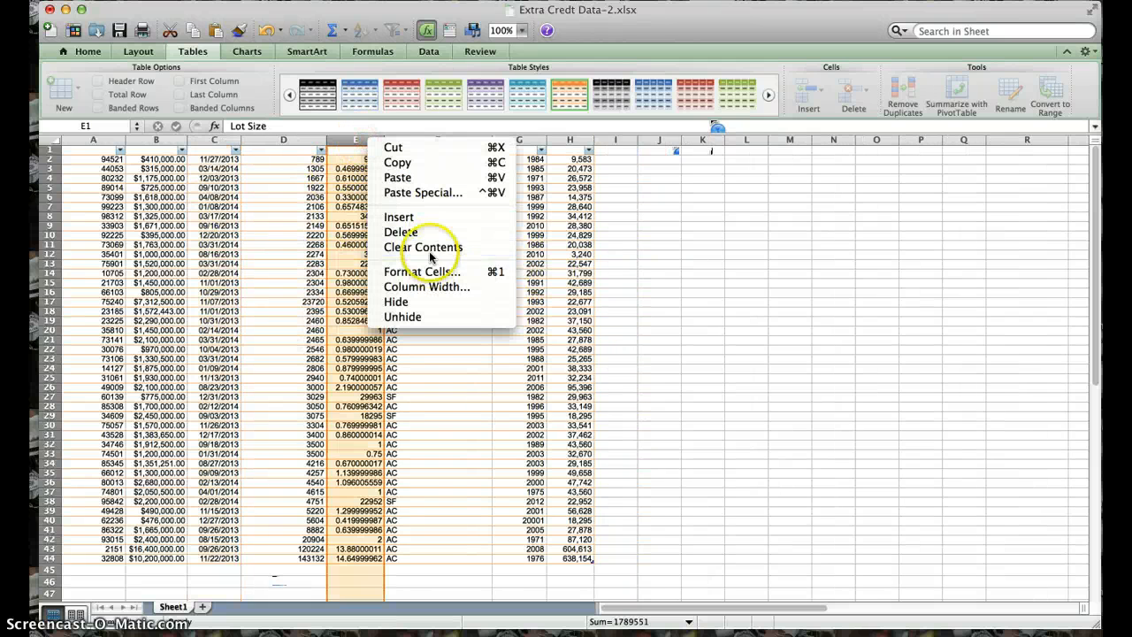
pyautogui.click(431, 231)
pyautogui.rightClick(370, 139)
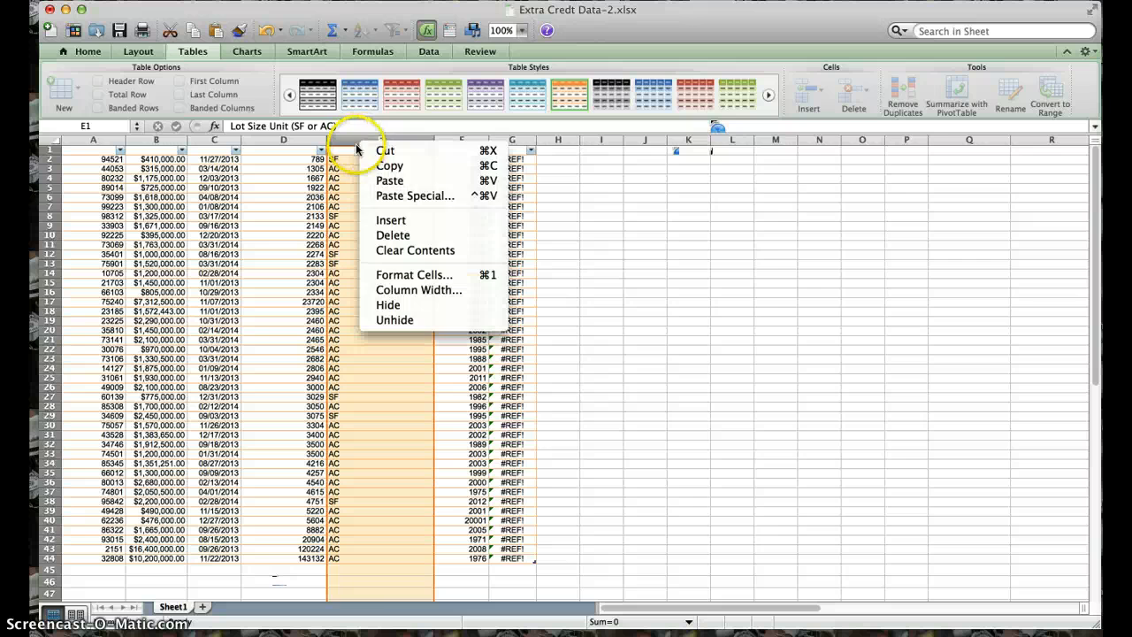
pyautogui.click(389, 234)
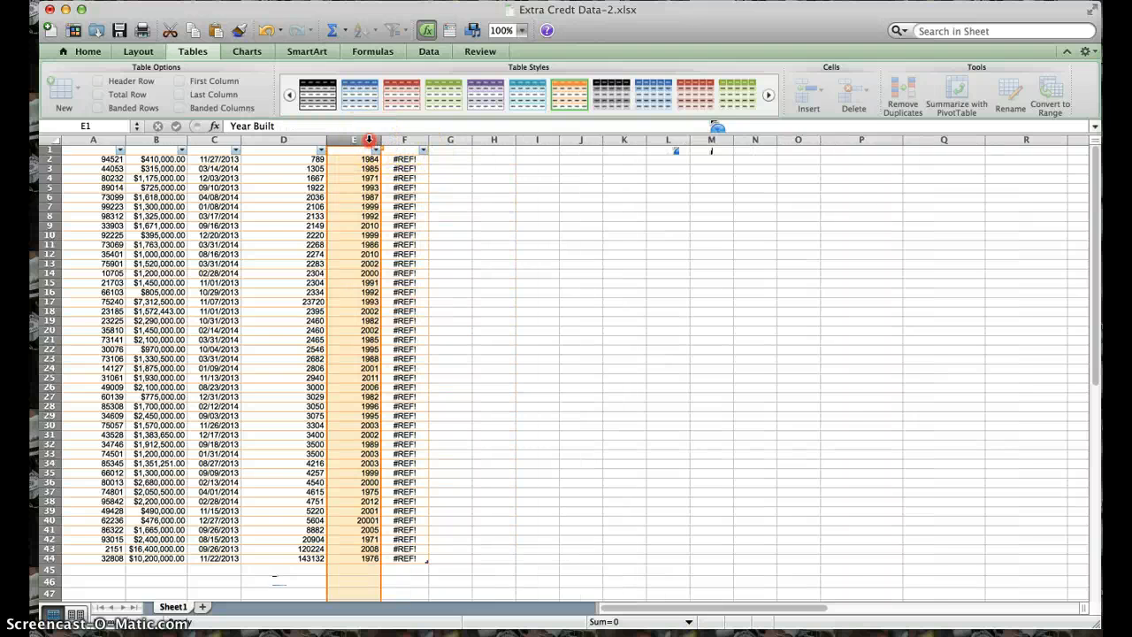
pyautogui.rightClick(379, 142)
pyautogui.click(420, 231)
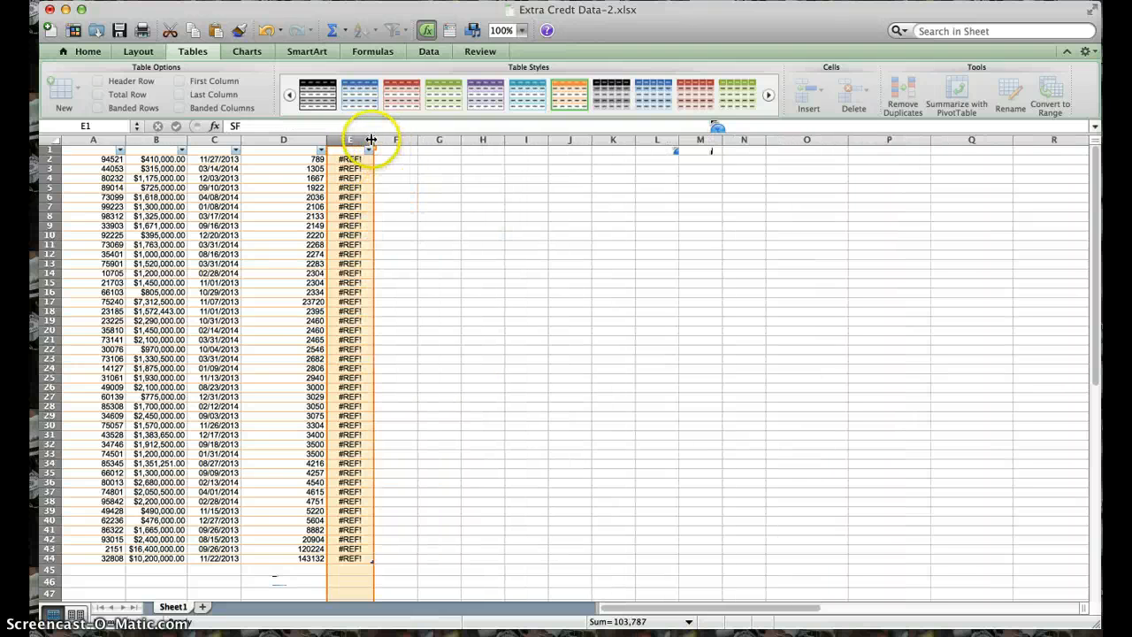
pyautogui.rightClick(370, 141)
pyautogui.click(399, 231)
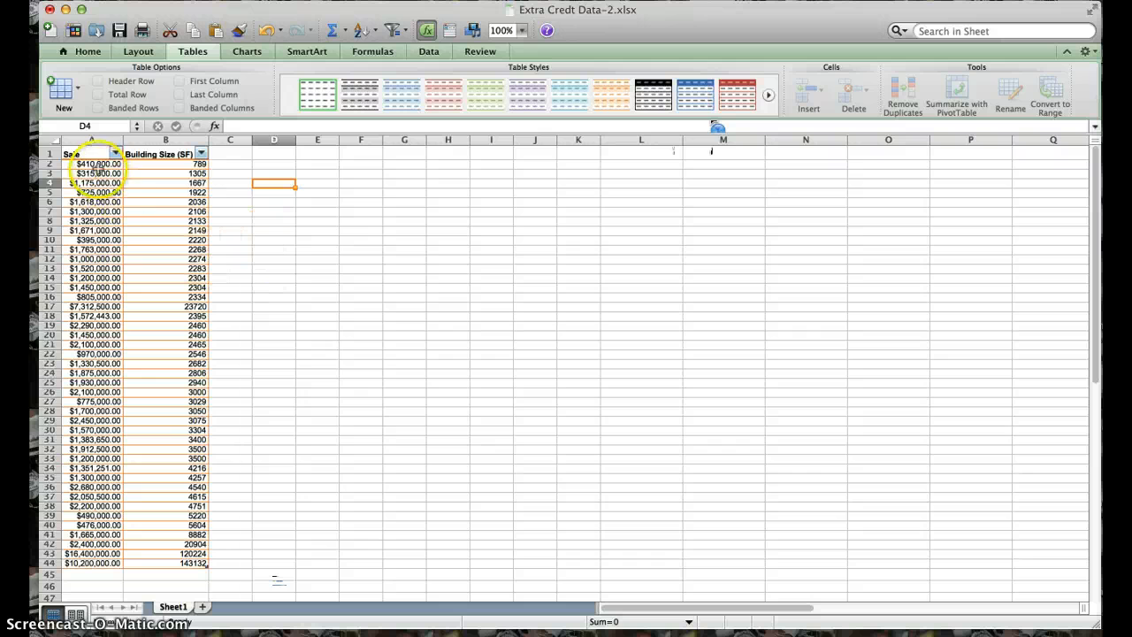
# - Insert a marked scatter chart from the Sale and Building Size (SF) values in rows 2 to 44
pyautogui.moveTo(92, 165); pyautogui.dragTo(188, 562)
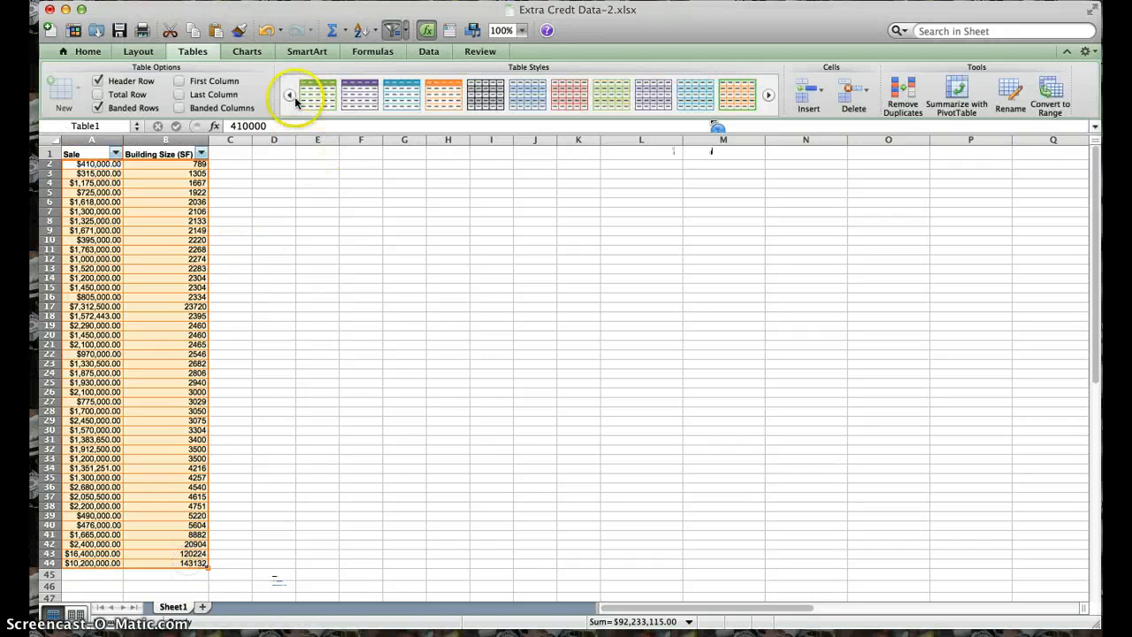
pyautogui.click(192, 50)
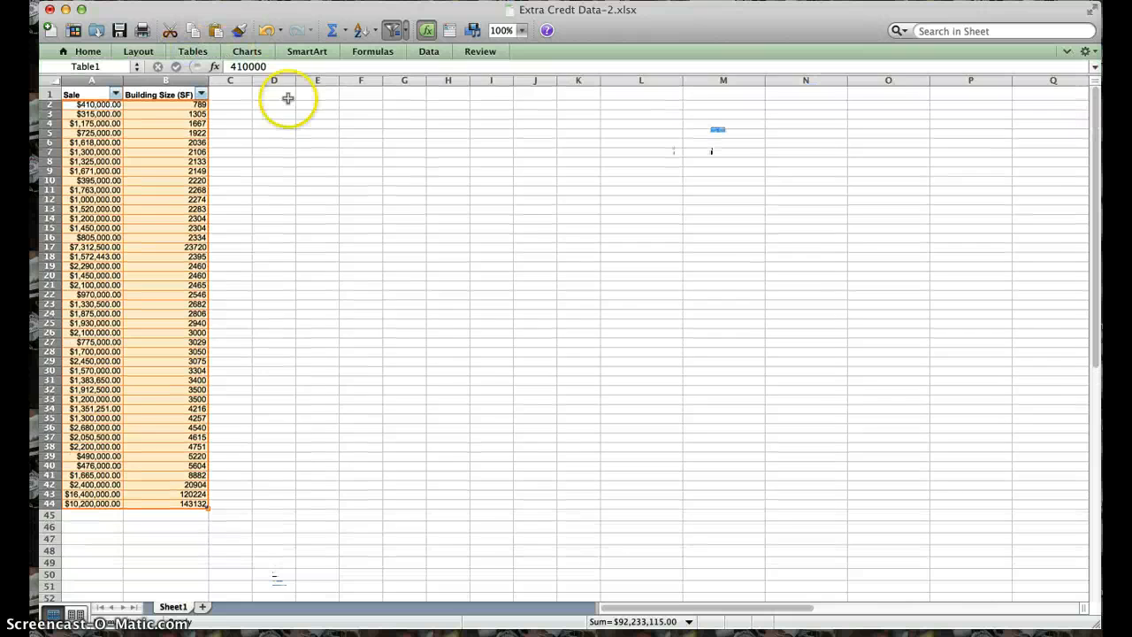
pyautogui.click(193, 50)
pyautogui.click(251, 51)
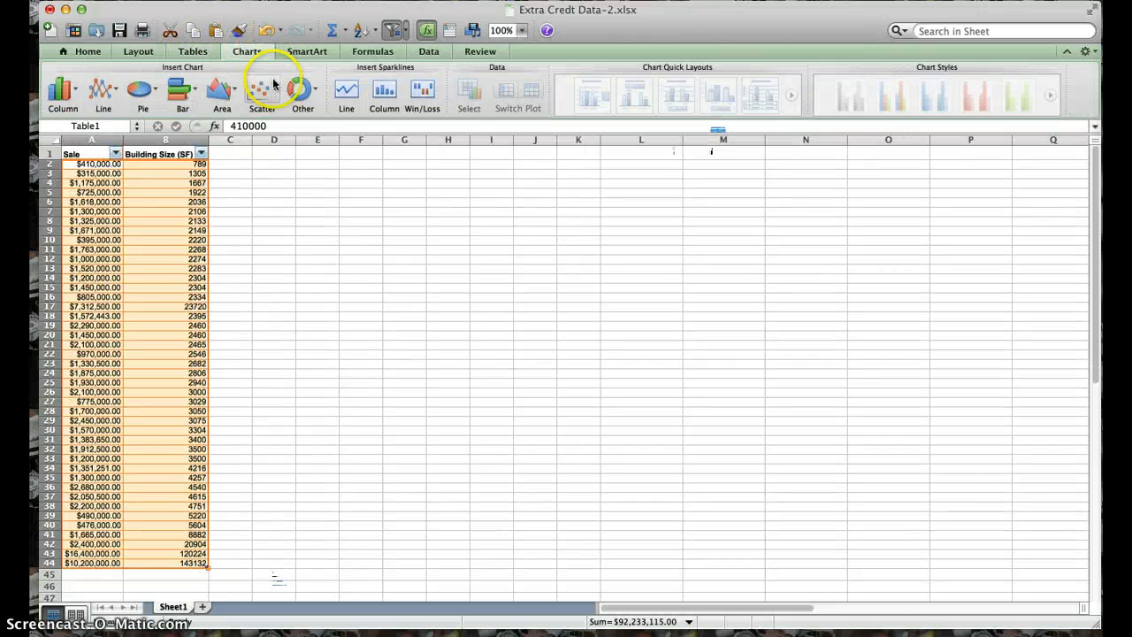
pyautogui.click(262, 89)
pyautogui.click(197, 177)
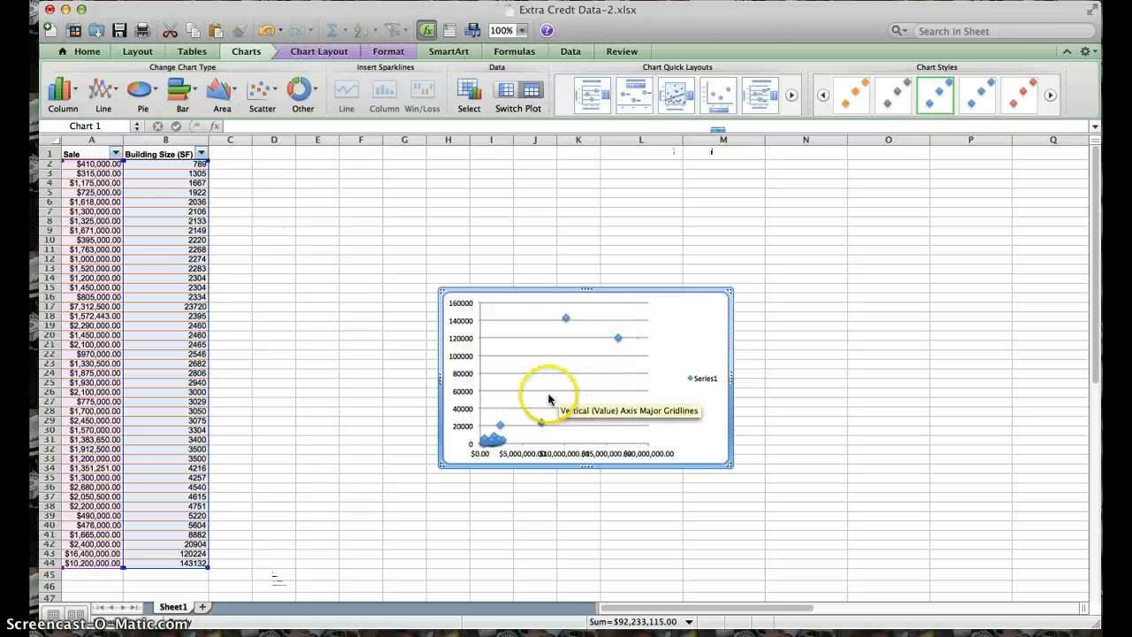
# - Enlarge the scatter chart by stretching it up and outward to about column O and row 6
pyautogui.moveTo(731, 290); pyautogui.dragTo(766, 266)
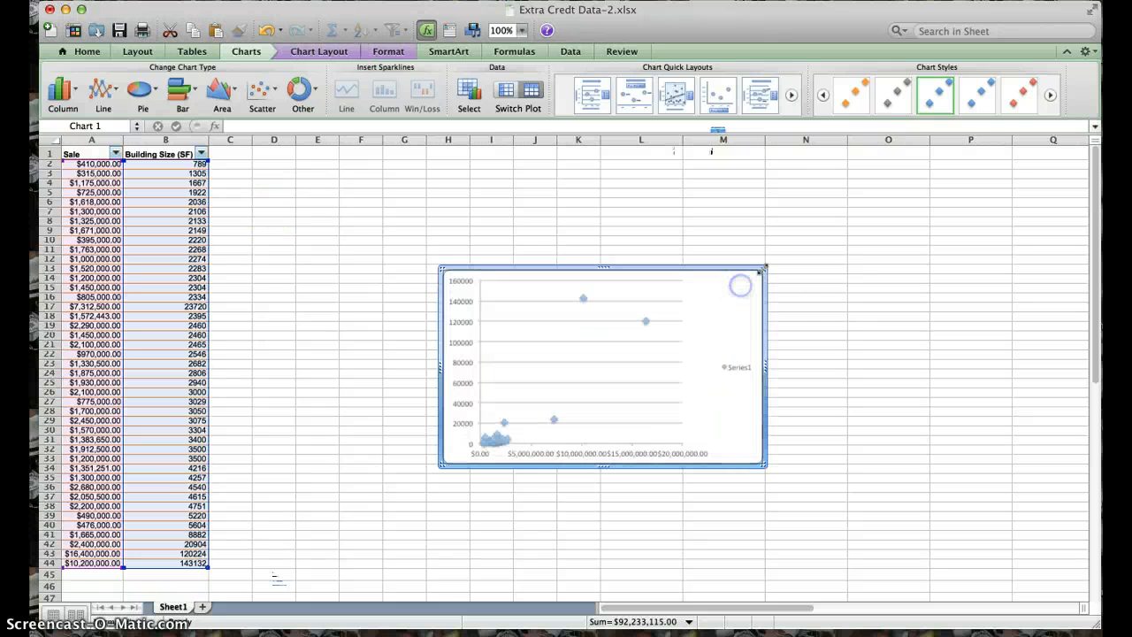
pyautogui.click(795, 230)
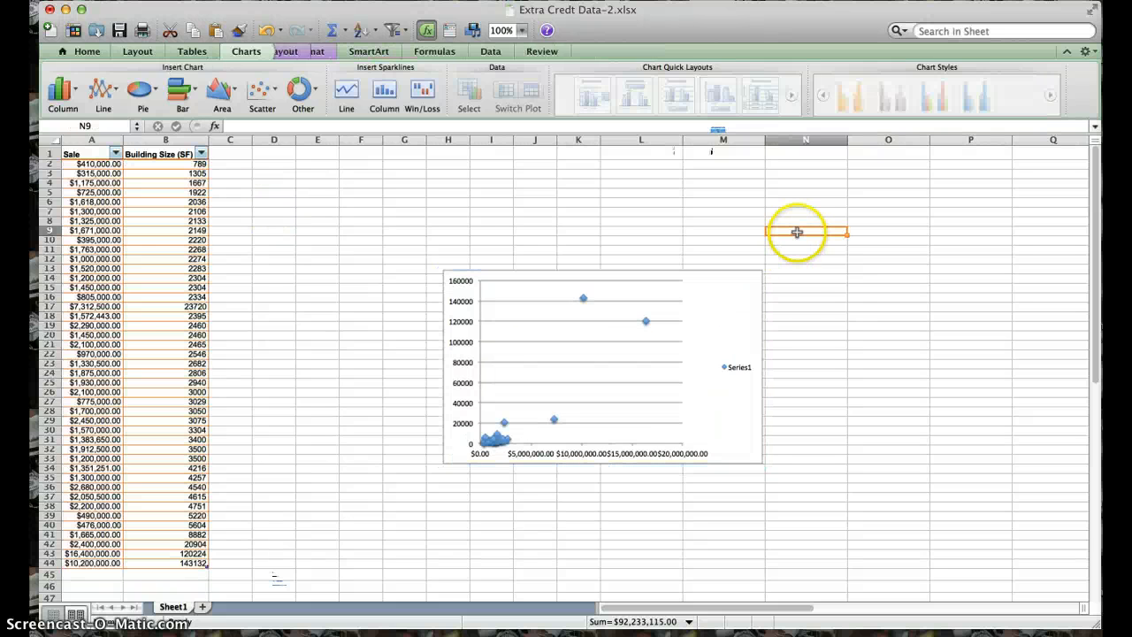
pyautogui.click(755, 278)
pyautogui.moveTo(762, 268); pyautogui.dragTo(888, 196)
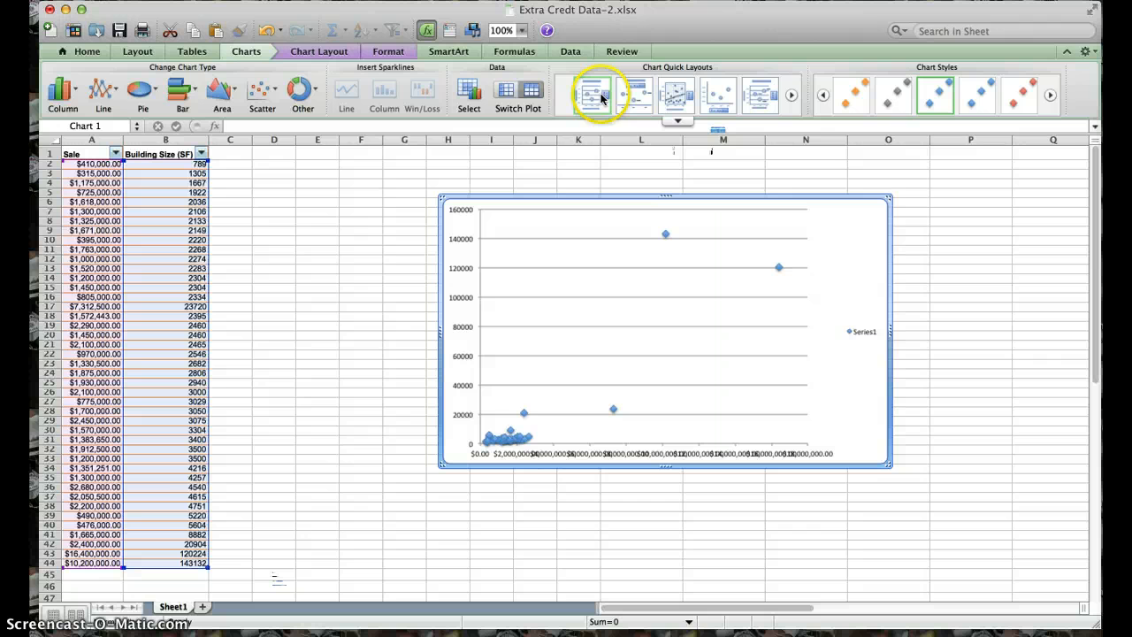
# - Add a title above the scatter chart reading "Sales Price to Building Size"
pyautogui.click(294, 53)
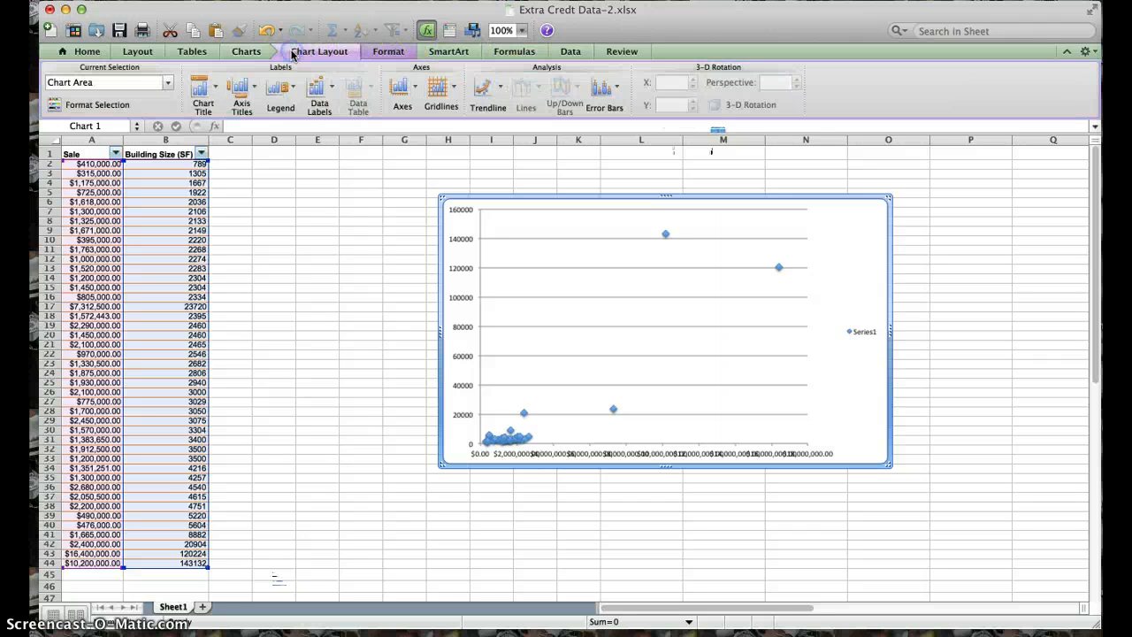
pyautogui.click(203, 89)
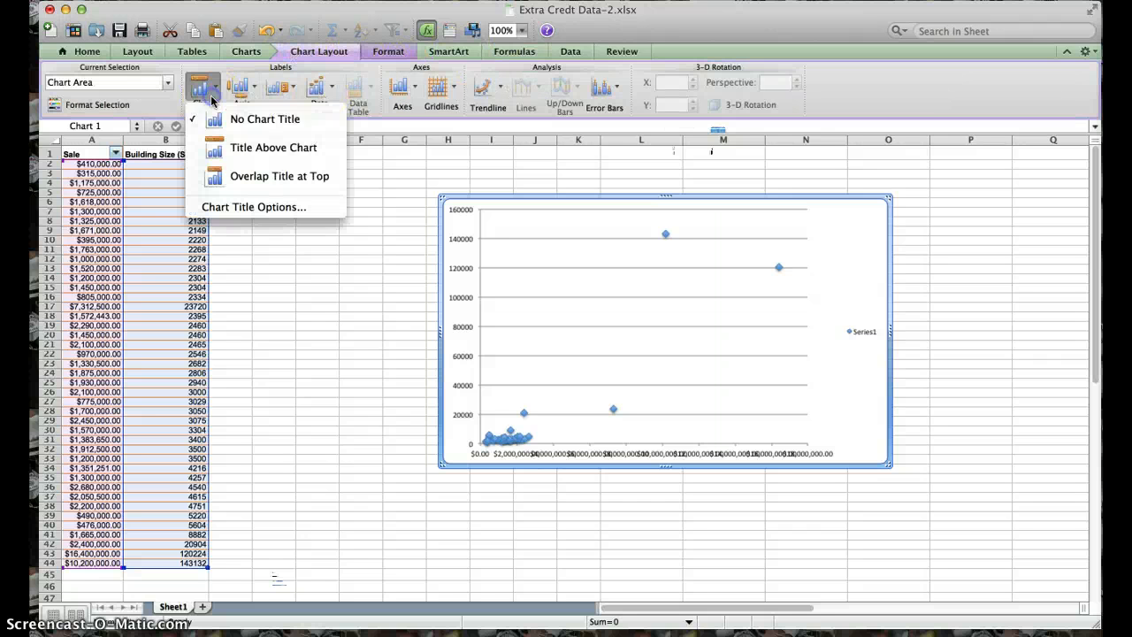
pyautogui.click(248, 149)
pyautogui.write('Sales Price to')
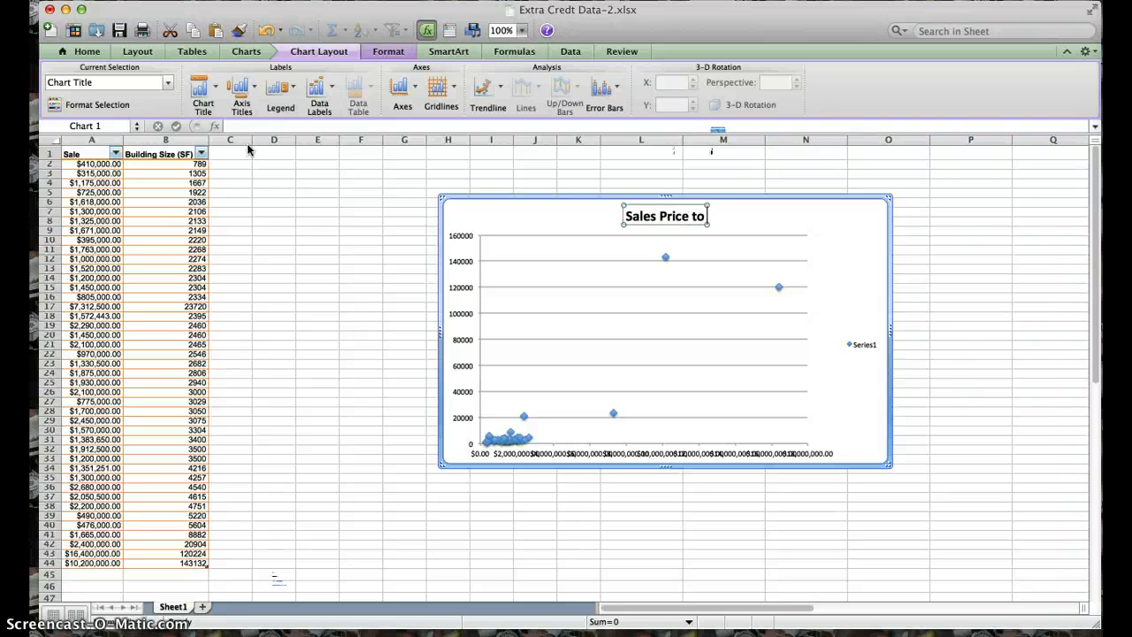
pyautogui.write('ding Size')
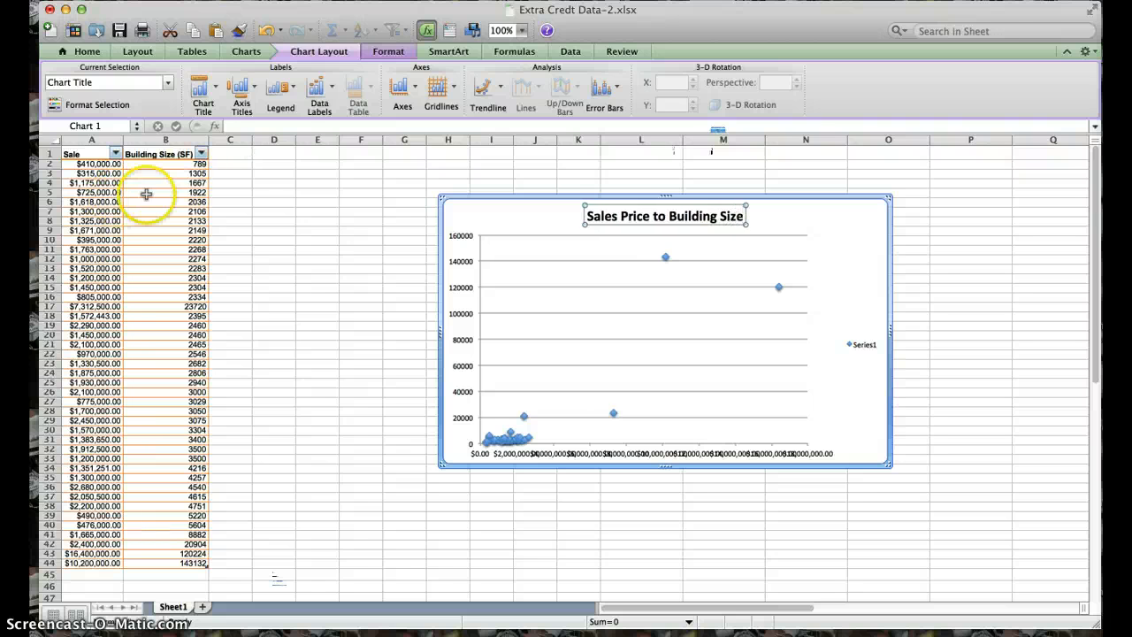
# - Add a title below the horizontal axis reading "Sale Price in Millions $"
pyautogui.click(257, 97)
pyautogui.moveTo(301, 113)
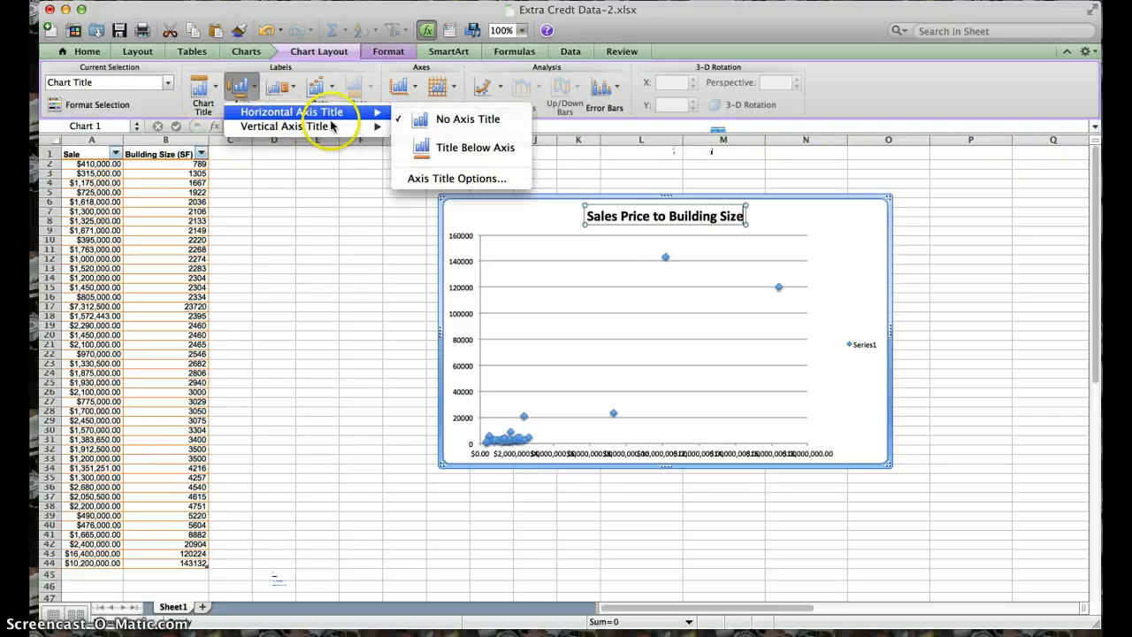
pyautogui.click(455, 147)
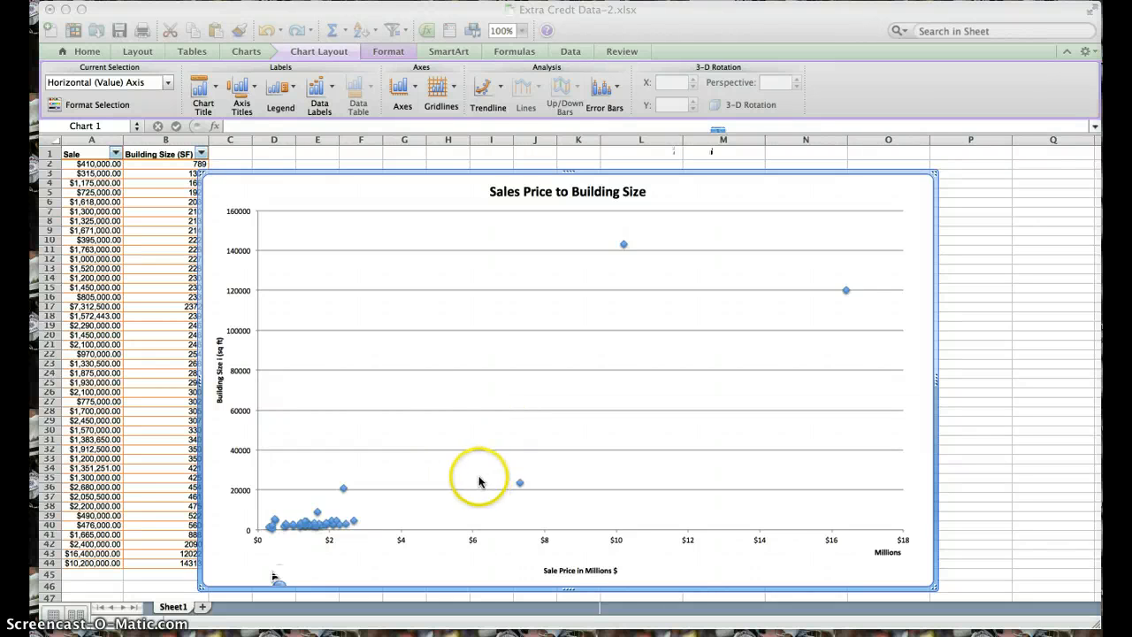
# - Add a linear trendline to the Sales Price to Building Size scatter chart
pyautogui.click(501, 97)
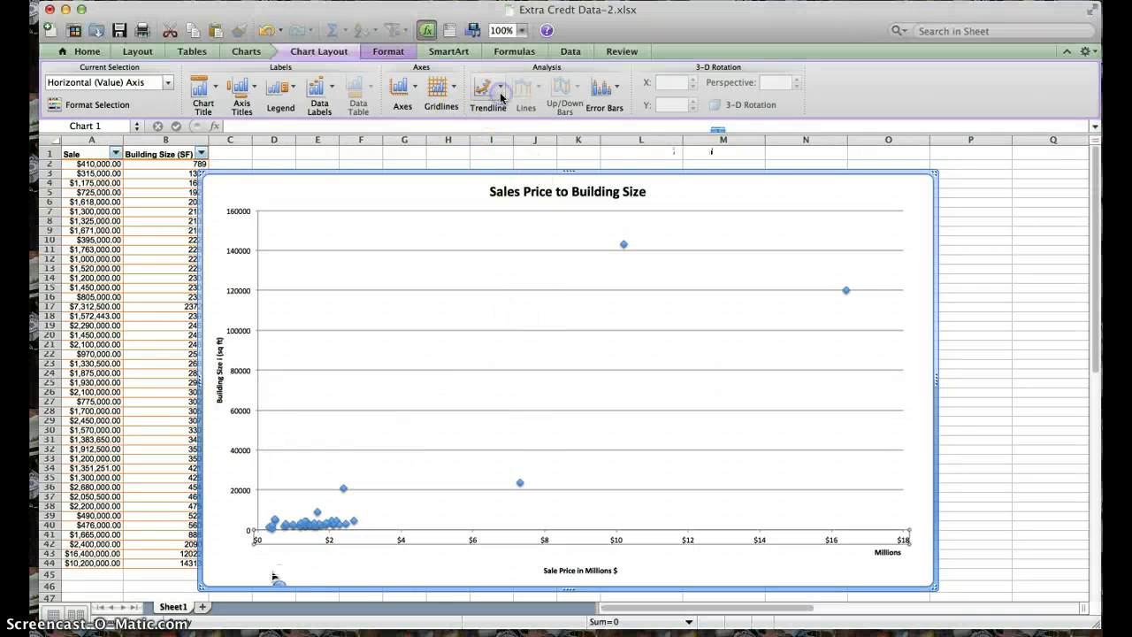
pyautogui.click(501, 97)
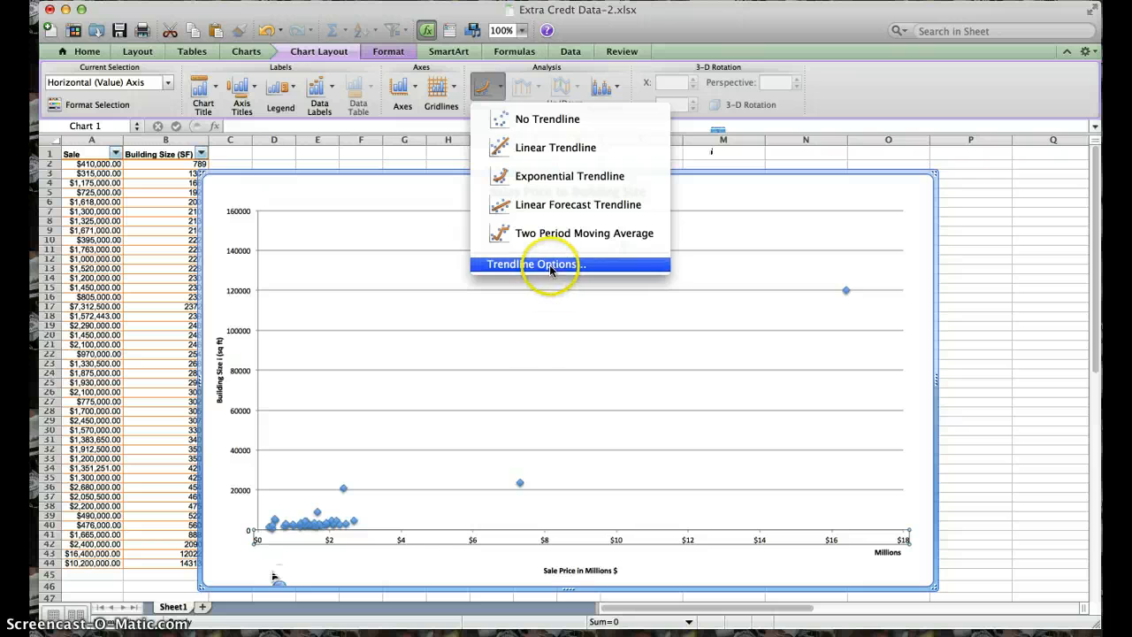
pyautogui.click(541, 147)
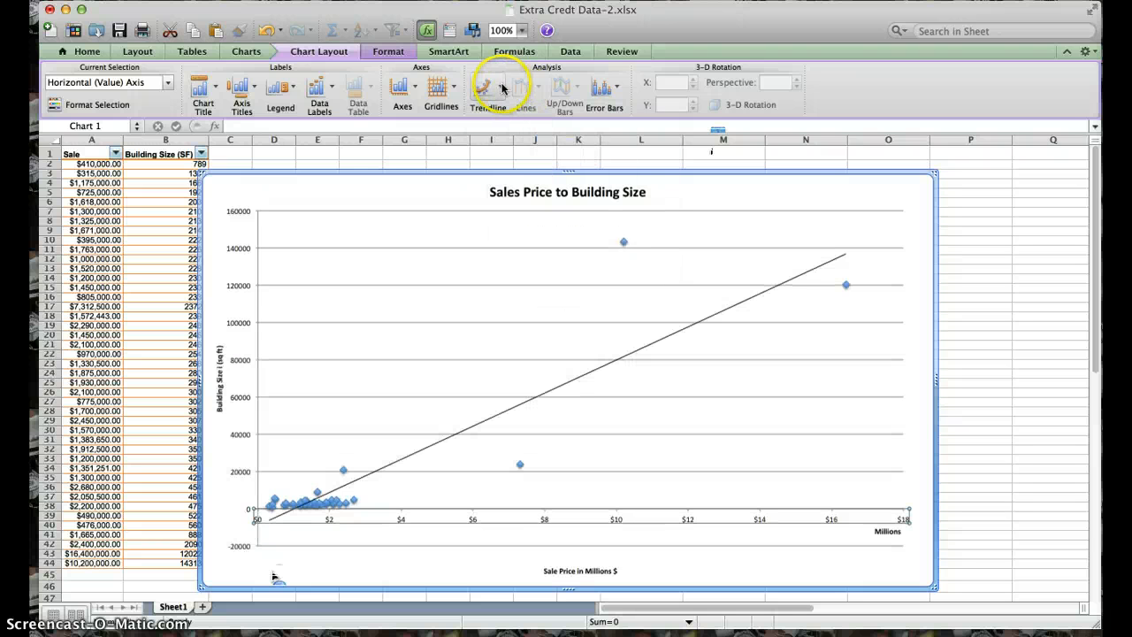
# - Format the linear trendline to display its equation and R-squared value on the chart
pyautogui.click(500, 88)
pyautogui.click(485, 264)
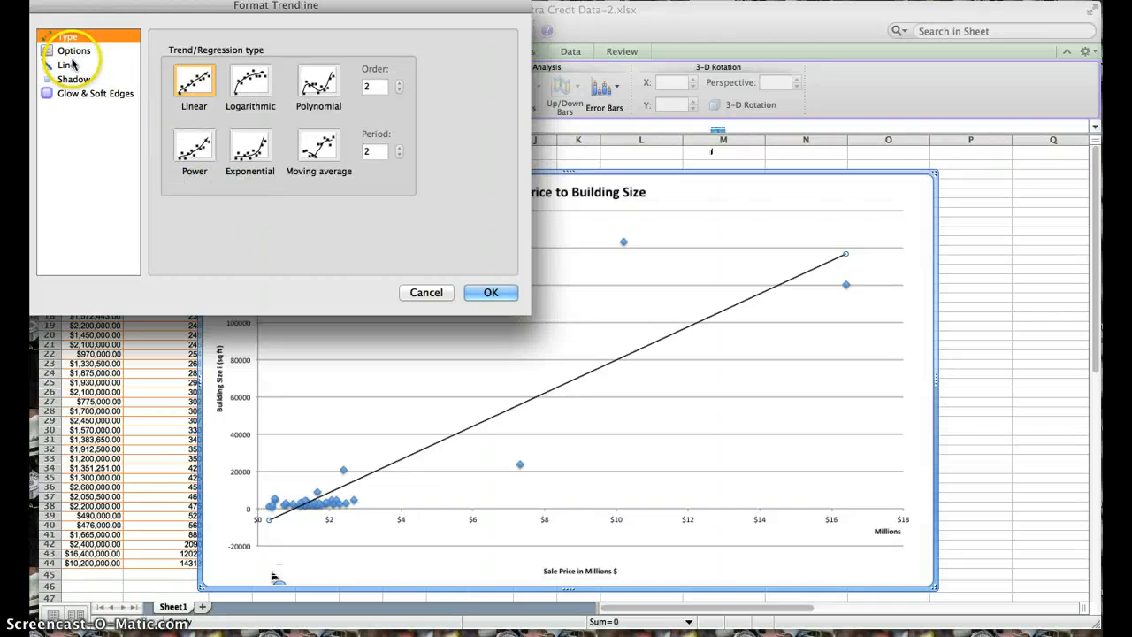
pyautogui.click(71, 63)
pyautogui.click(73, 51)
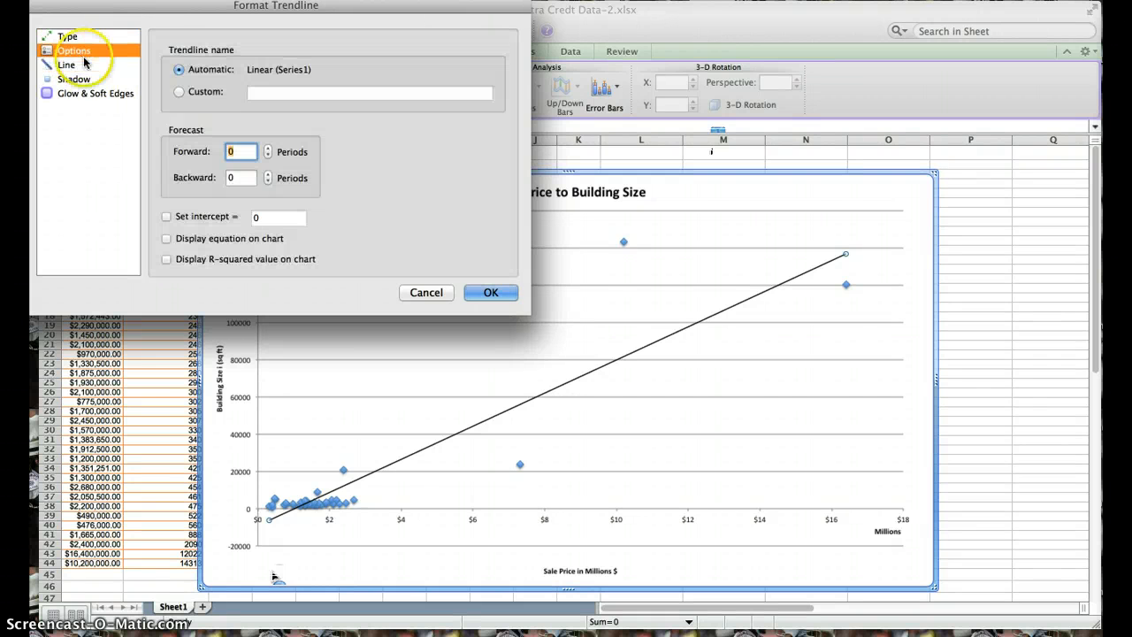
pyautogui.click(167, 237)
pyautogui.click(166, 259)
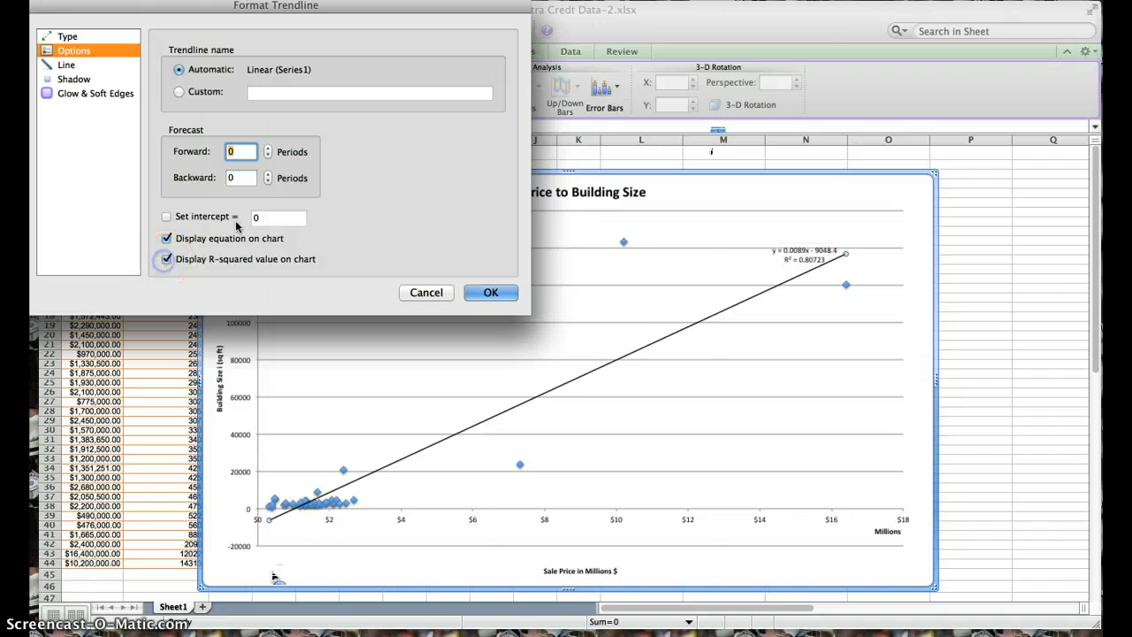
pyautogui.click(493, 292)
# - Move the trendline's equation and R-squared label to the empty area above the line, near $6 million and just over 100000 sq ft
pyautogui.click(800, 254)
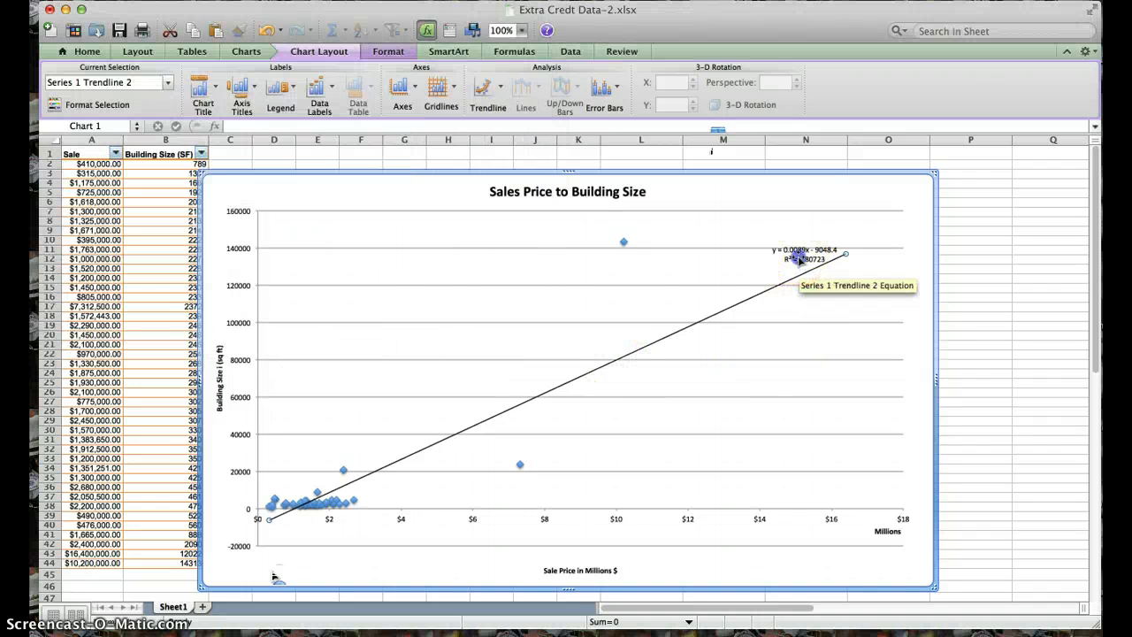
pyautogui.moveTo(800, 254); pyautogui.dragTo(476, 316)
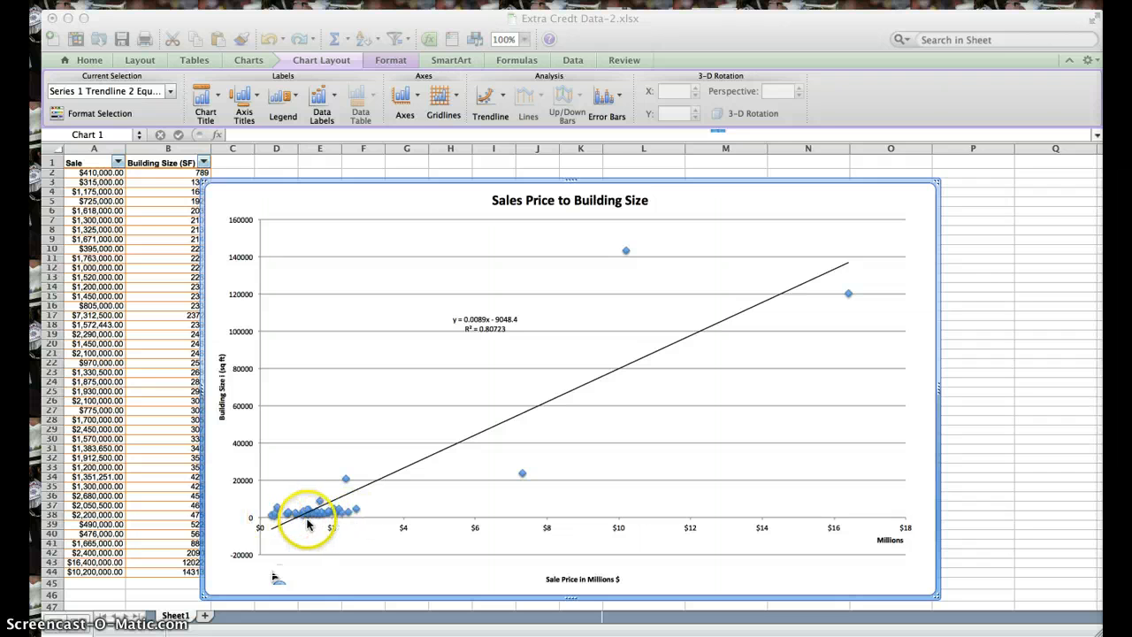
pyautogui.click(259, 509)
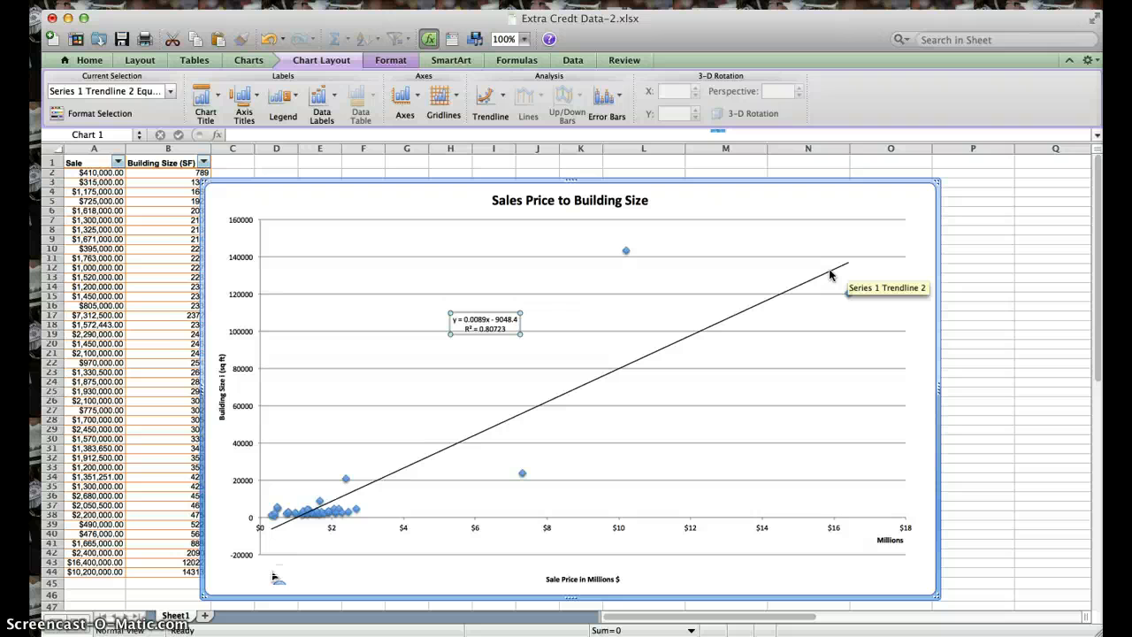
pyautogui.click(828, 274)
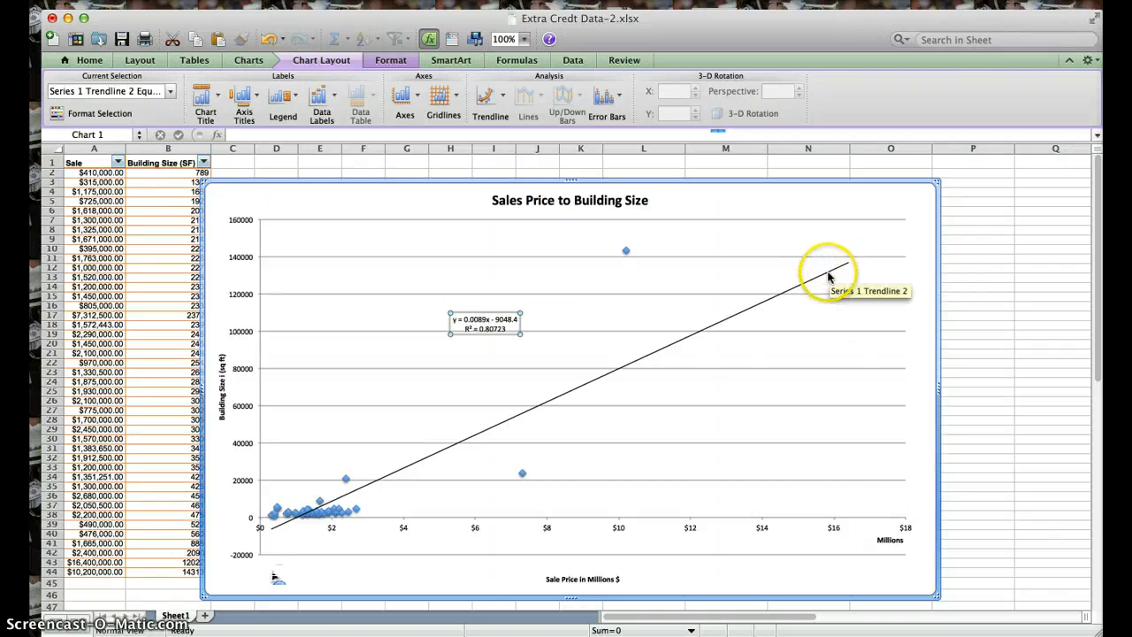
pyautogui.click(827, 276)
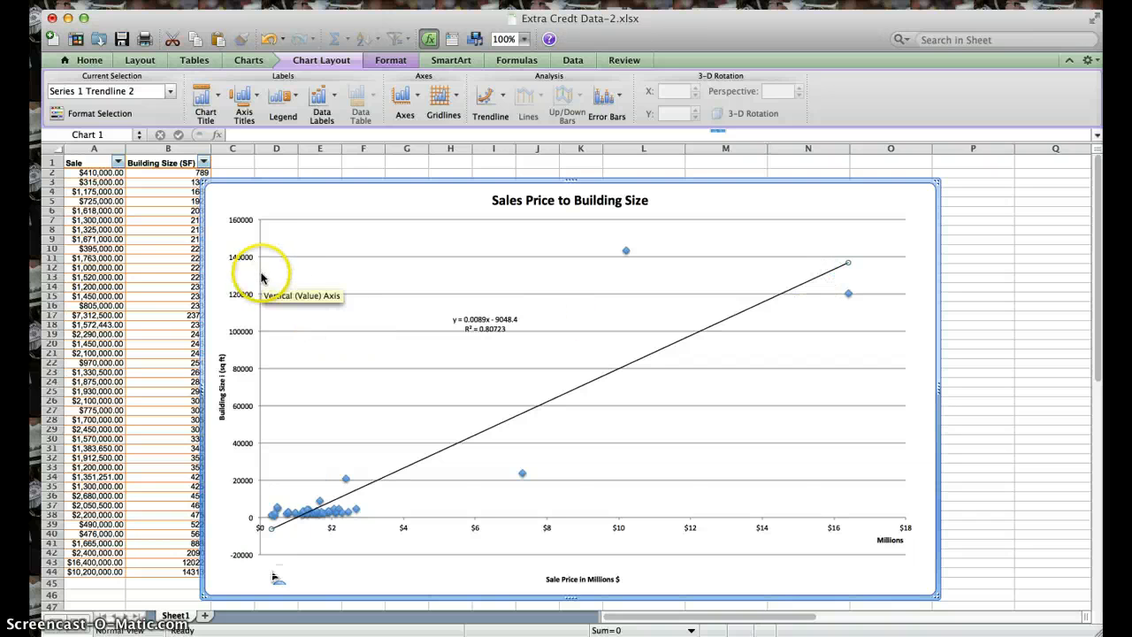